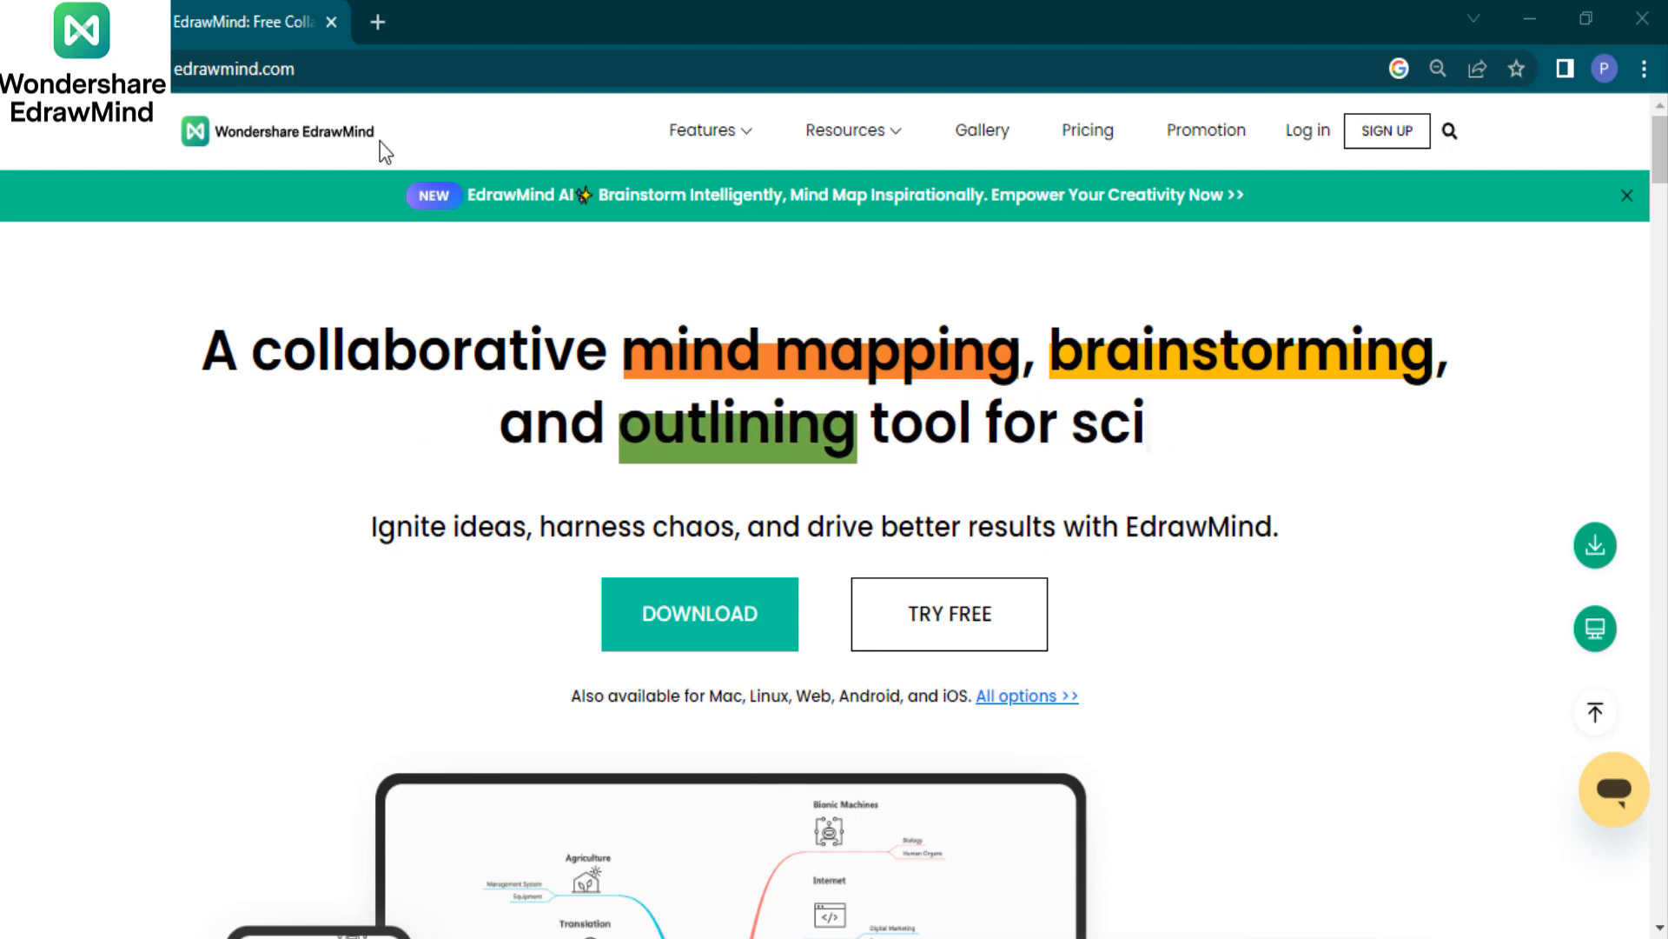
# Step: Look through the EdrawMind homepage from the headline and AI features through outlining, presentation and gallery sections down to the footer
pyautogui.scroll(-3, 679, 391)
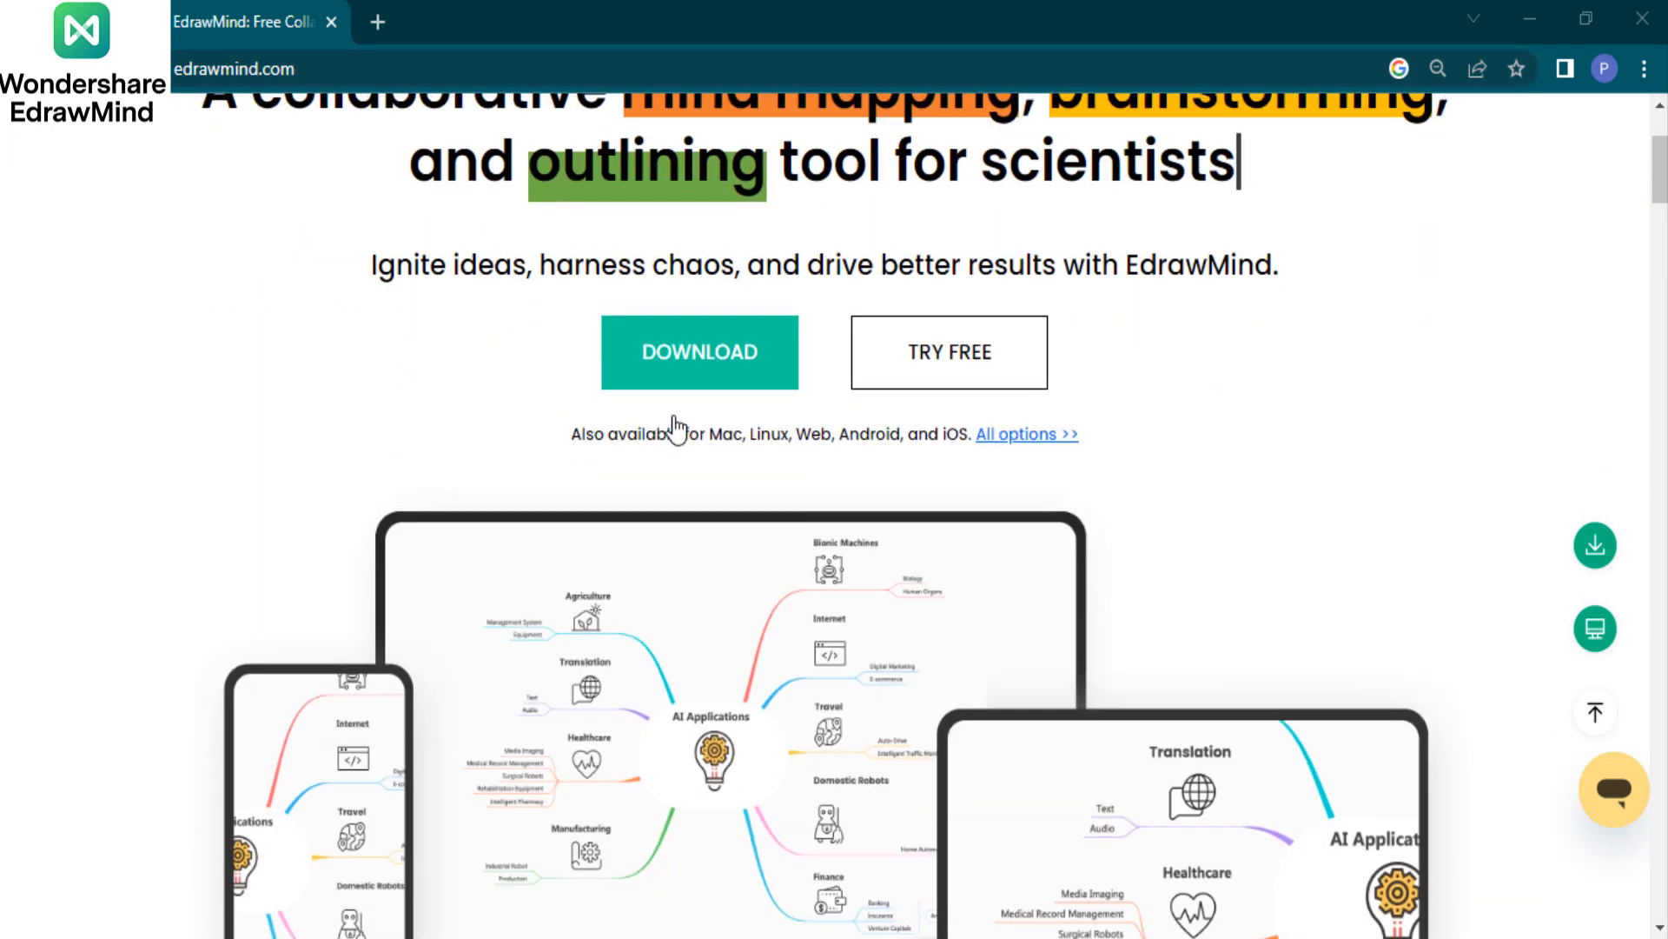
pyautogui.scroll(3, 676, 428)
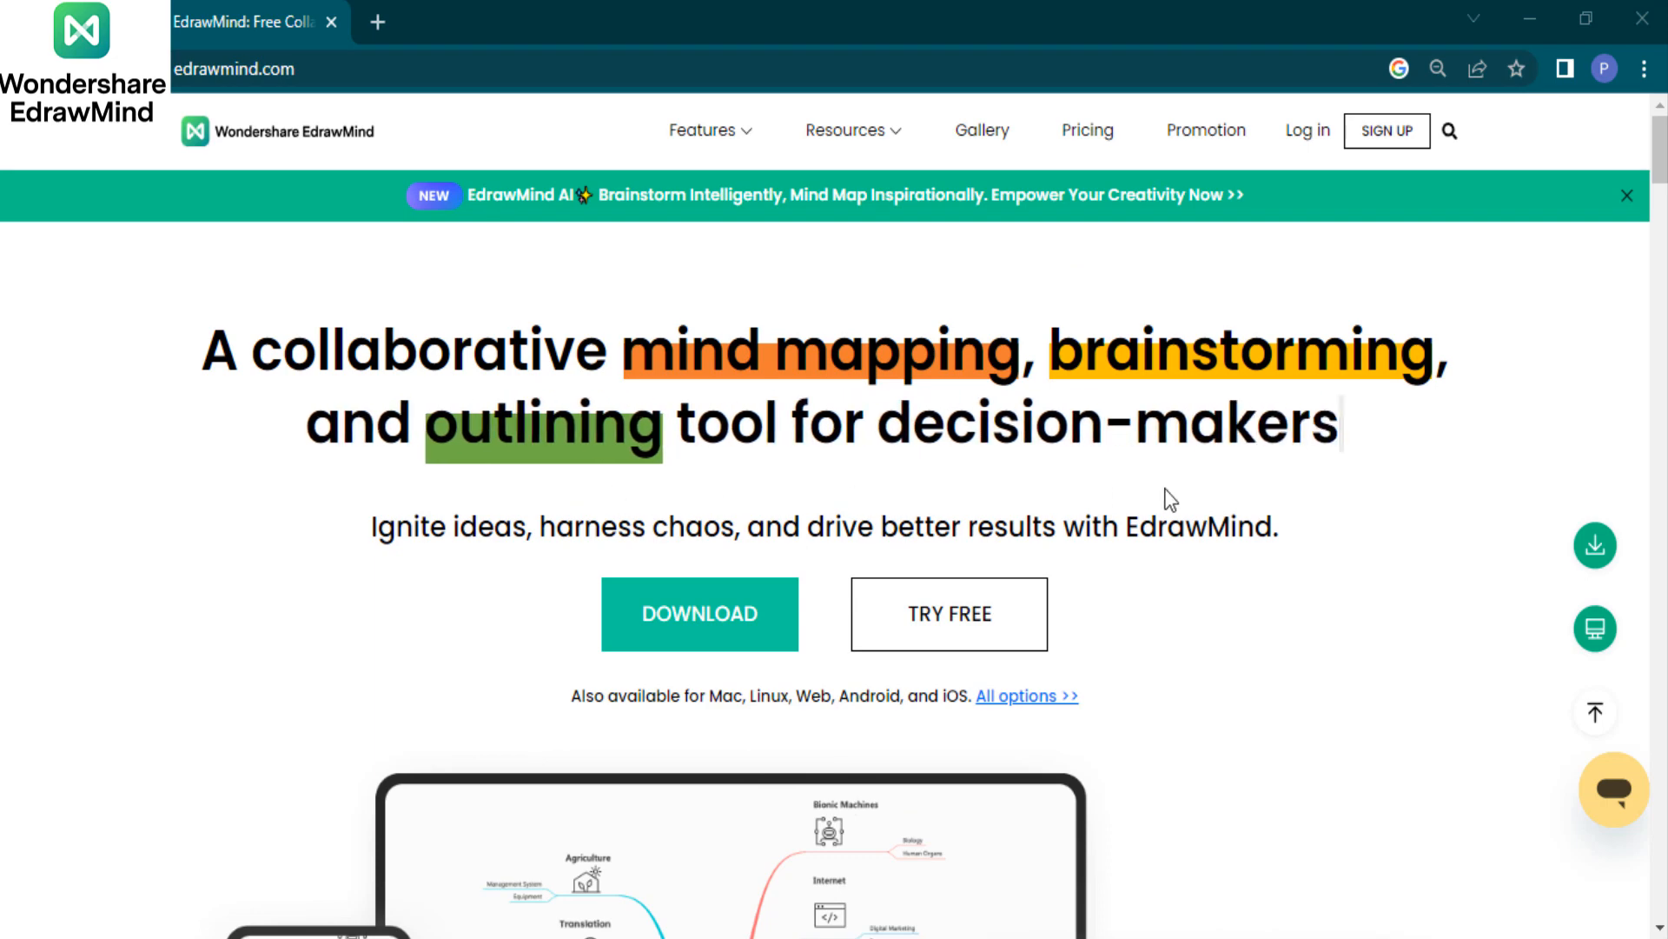
pyautogui.scroll(-2, 1061, 496)
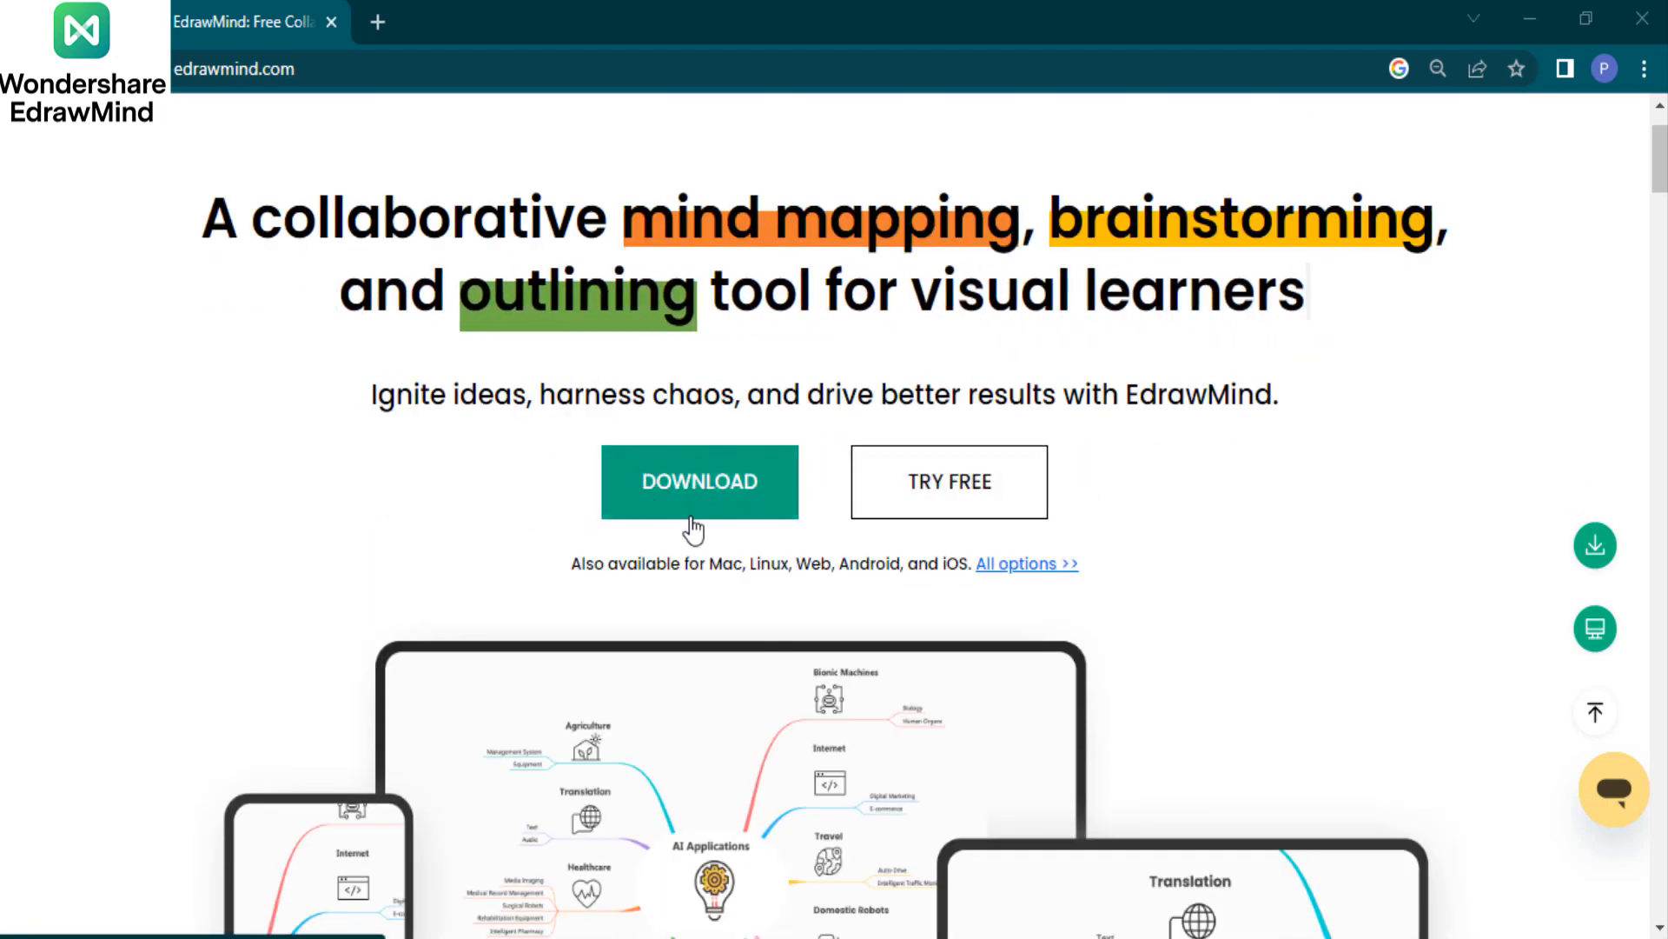
pyautogui.scroll(-2, 789, 427)
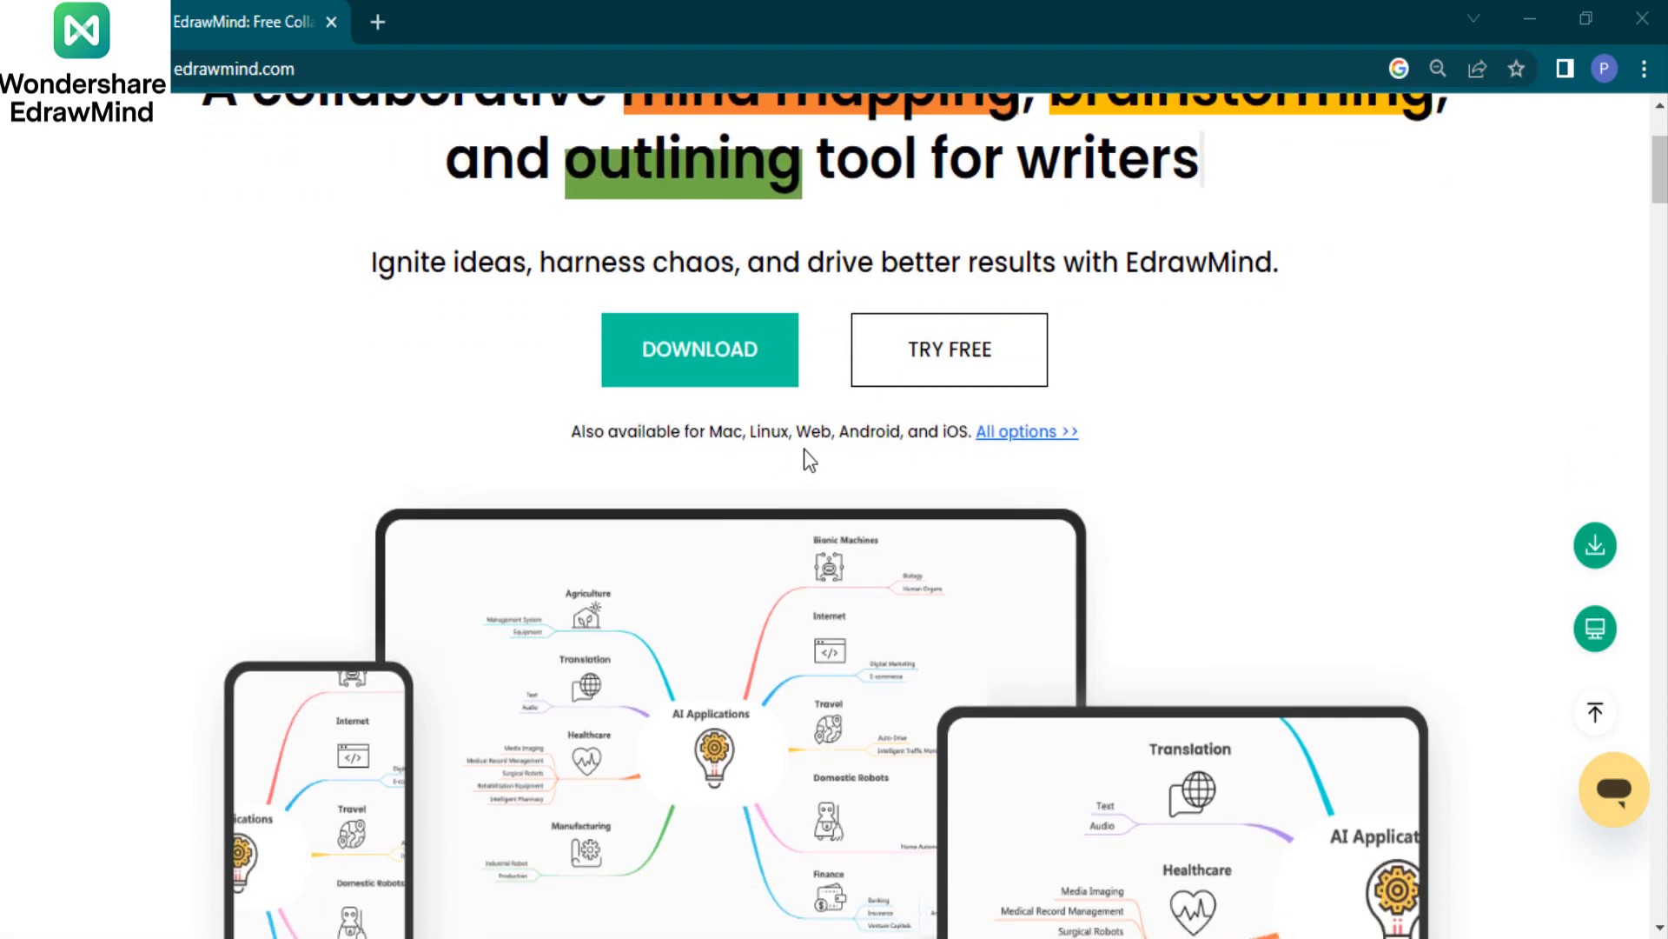
pyautogui.scroll(-5, 981, 455)
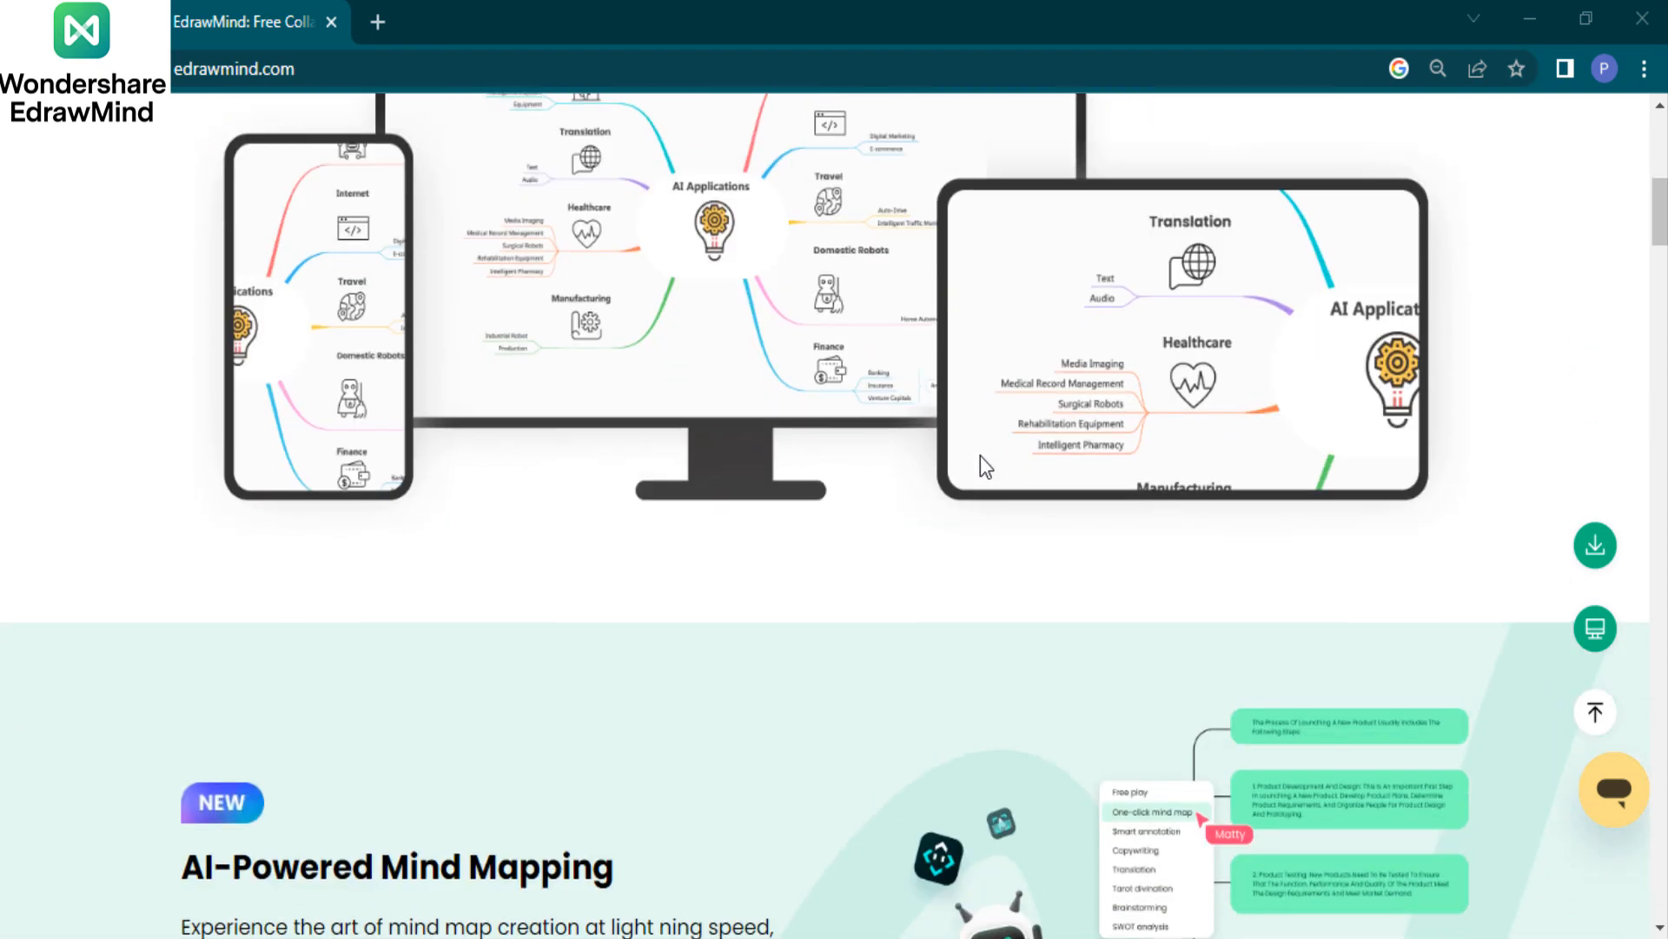
pyautogui.scroll(-6, 980, 440)
pyautogui.scroll(1, 909, 412)
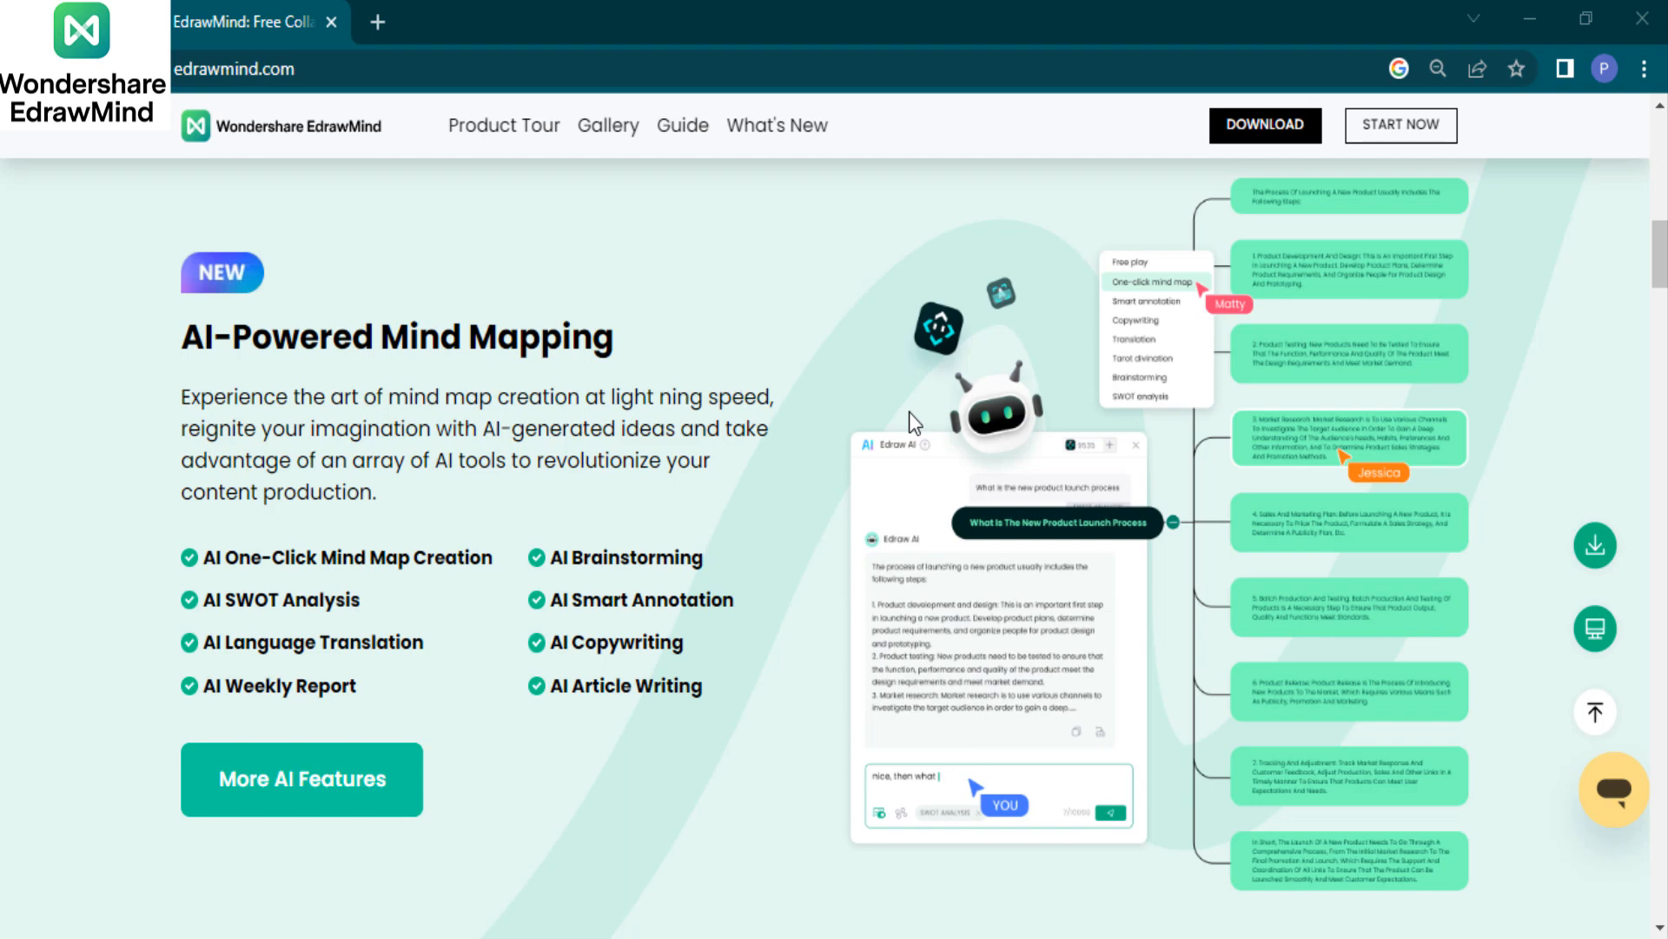
pyautogui.scroll(-8, 952, 202)
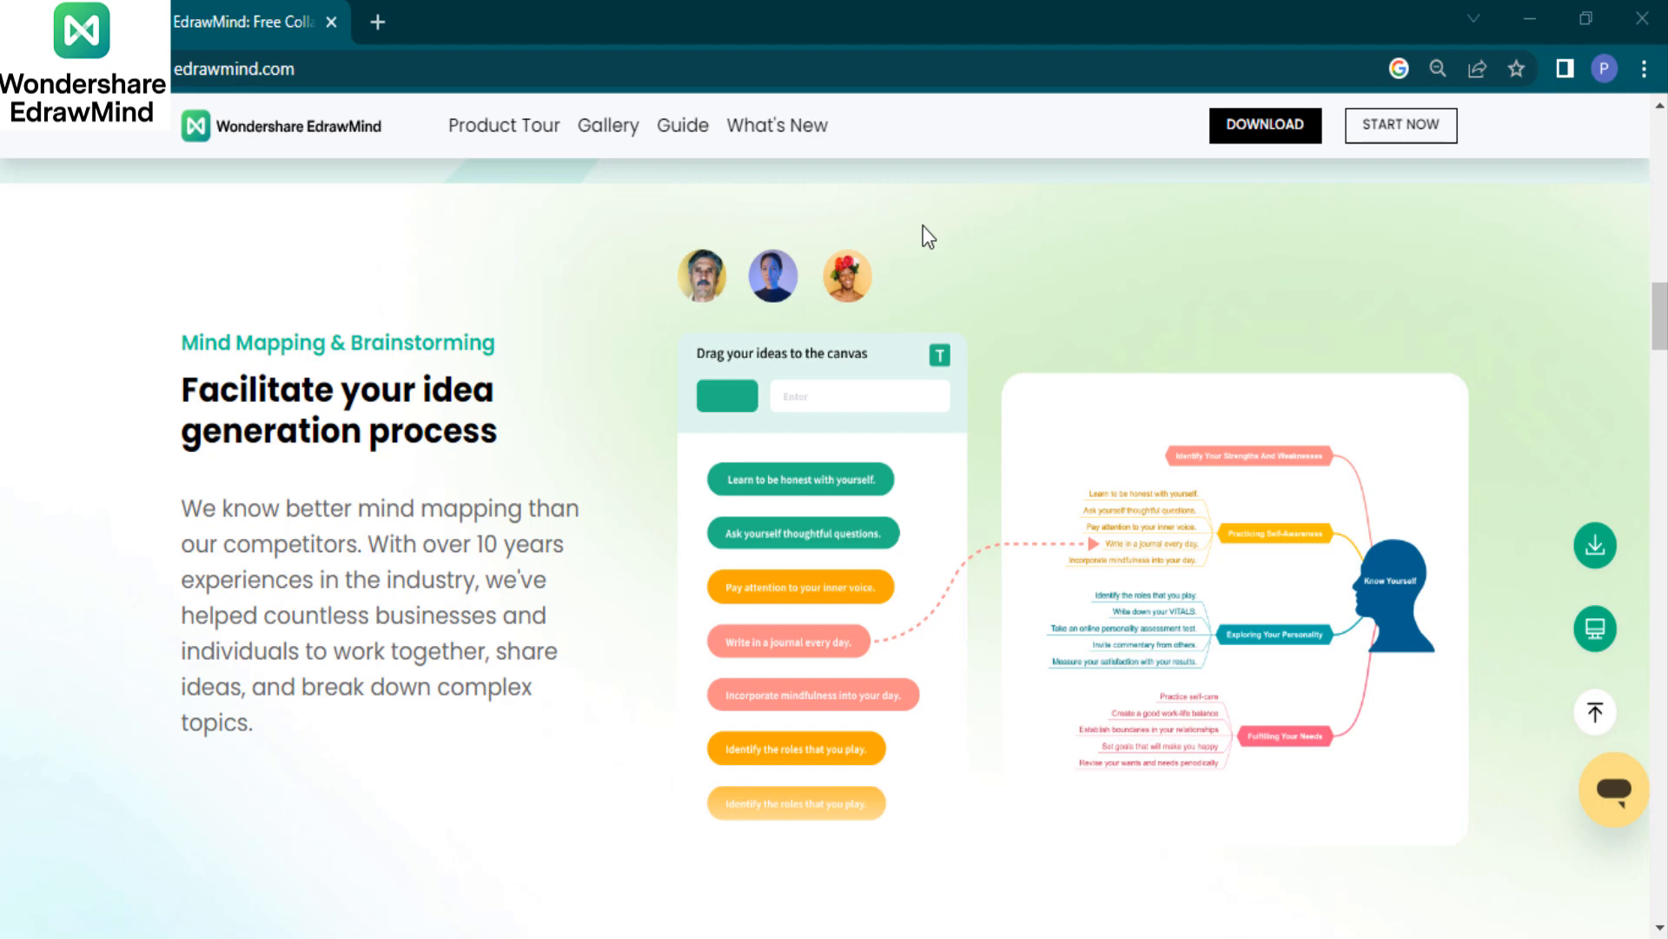
pyautogui.scroll(-5, 909, 227)
pyautogui.scroll(-3, 895, 237)
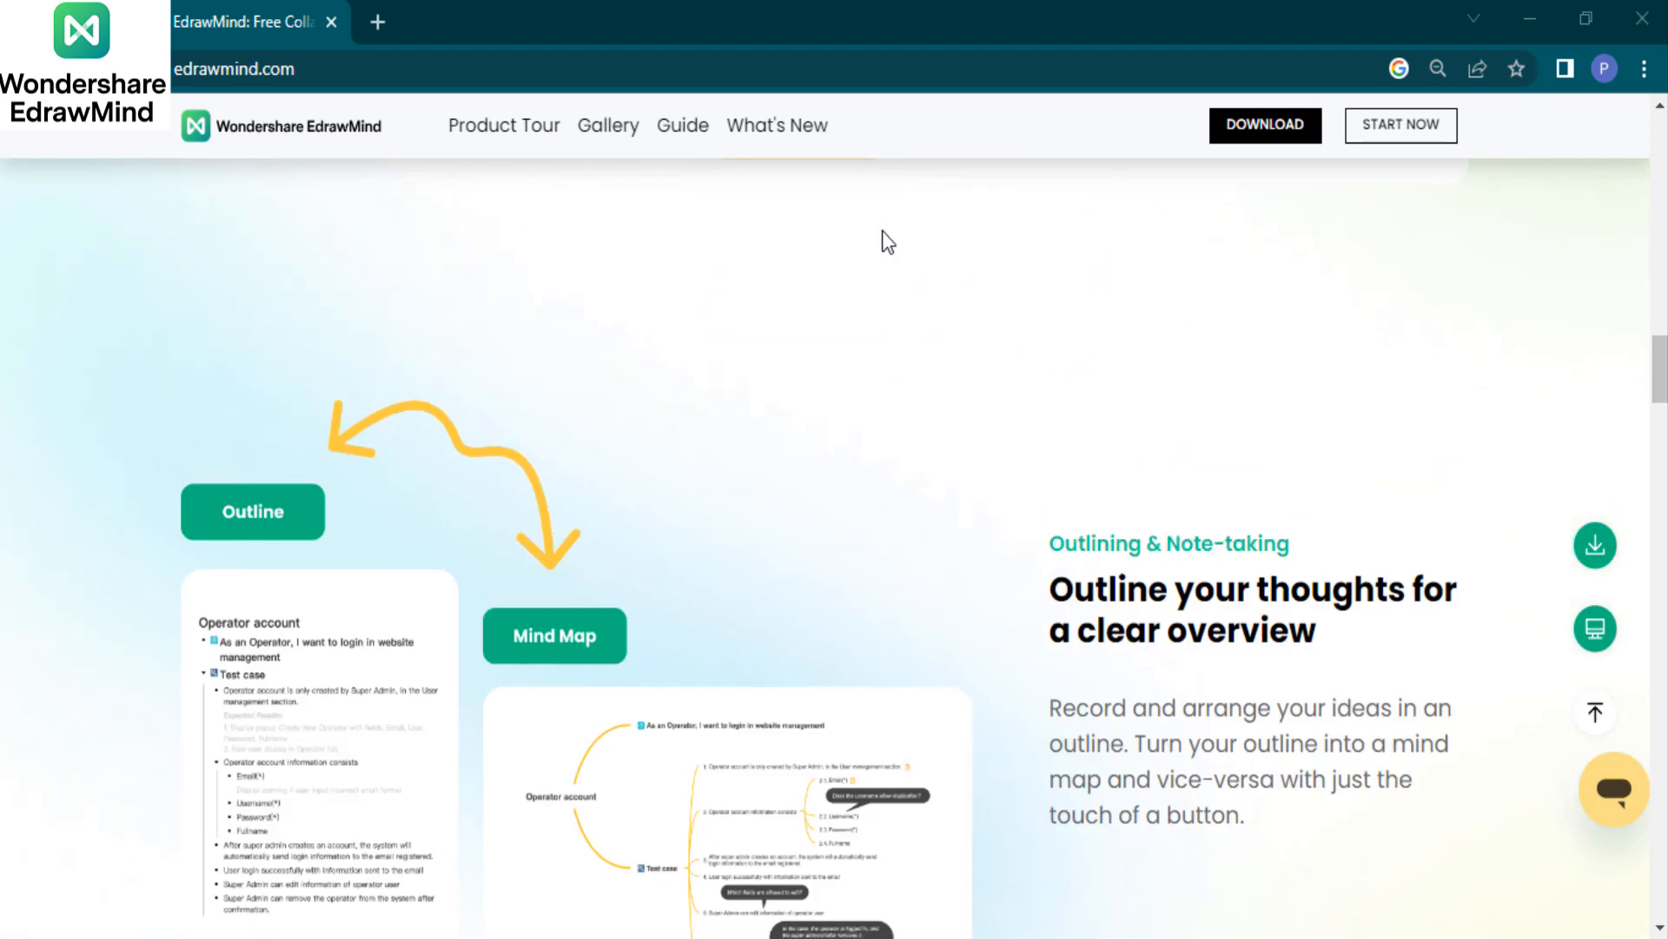
pyautogui.scroll(-3, 883, 231)
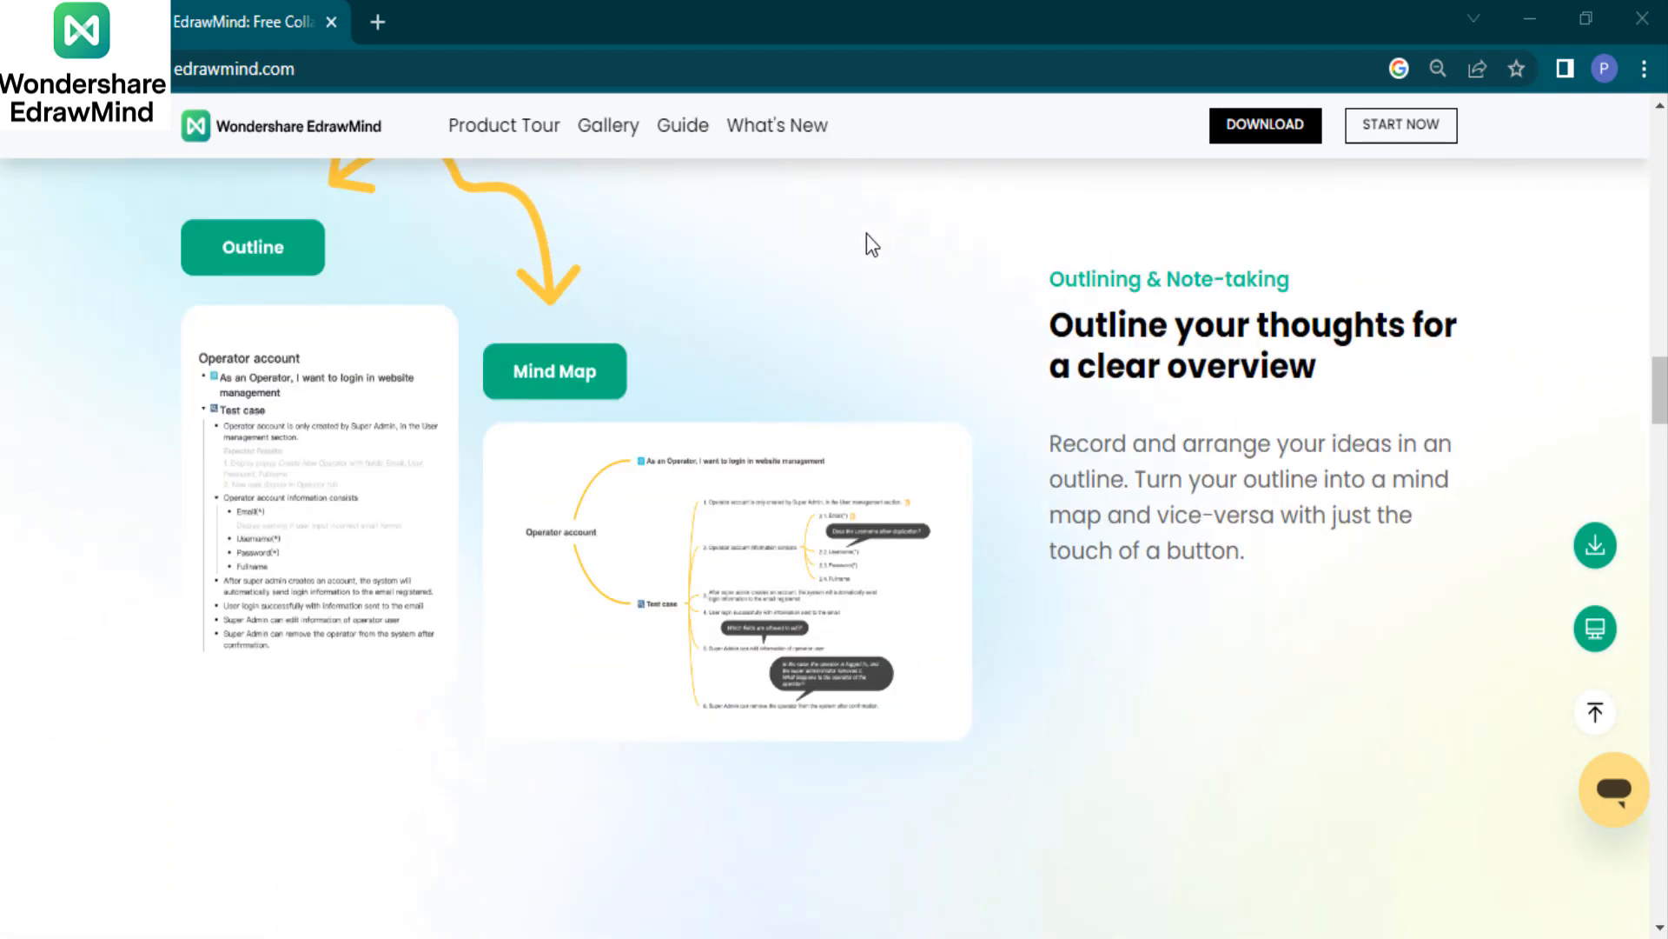
pyautogui.scroll(-5, 869, 235)
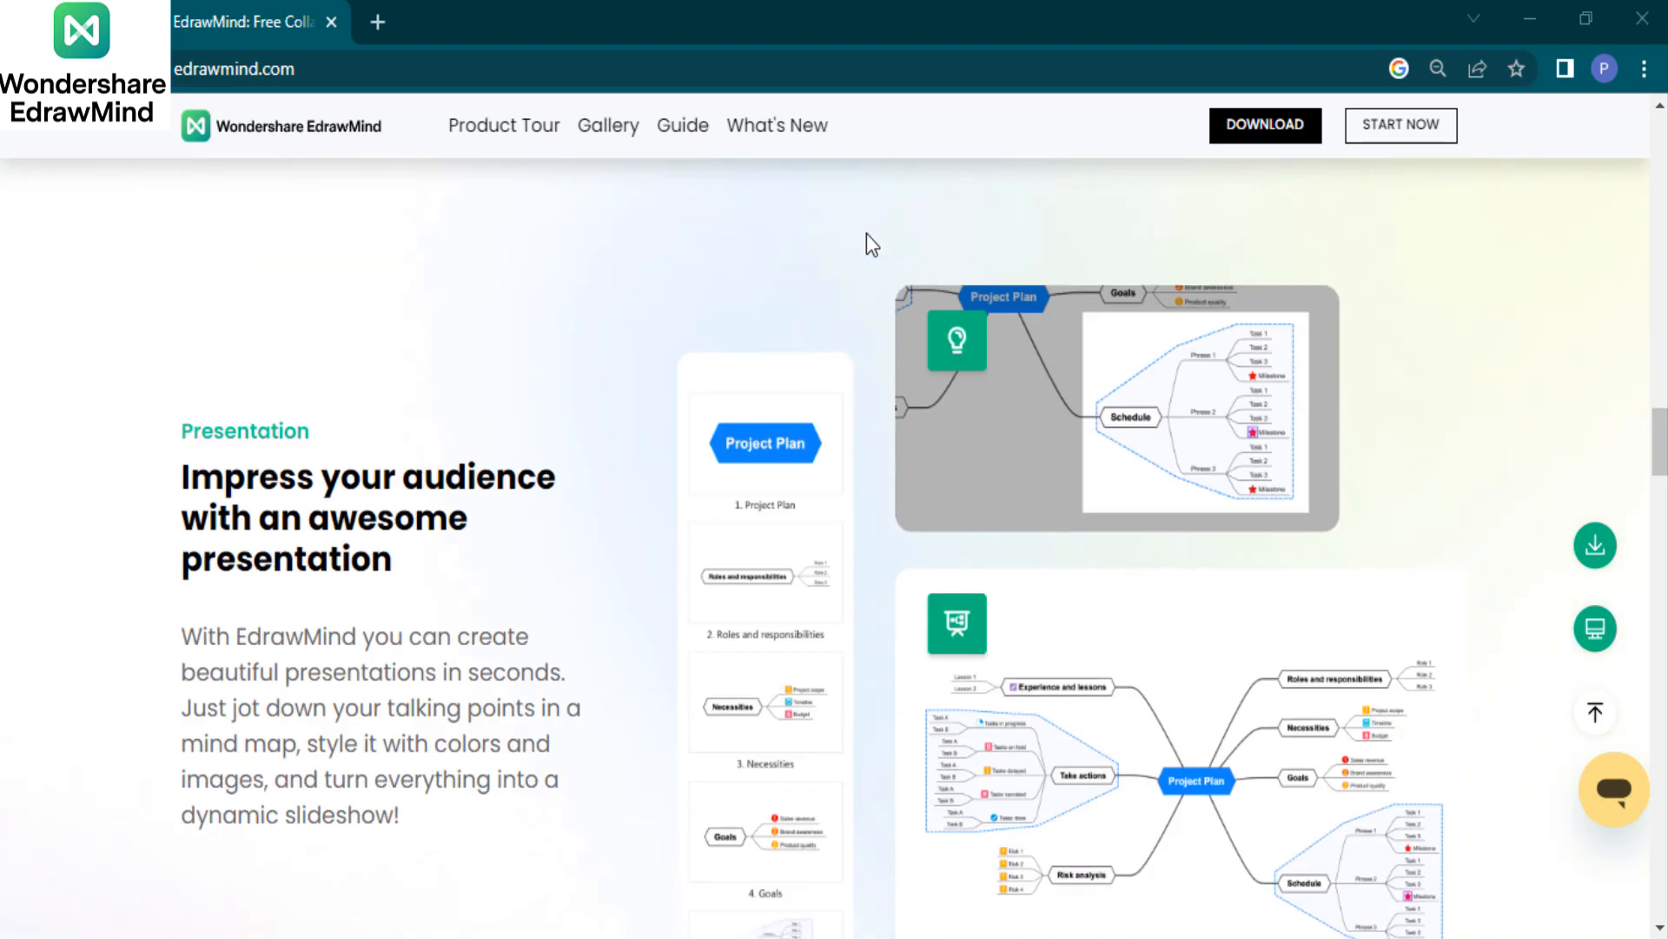
pyautogui.scroll(-15, 867, 233)
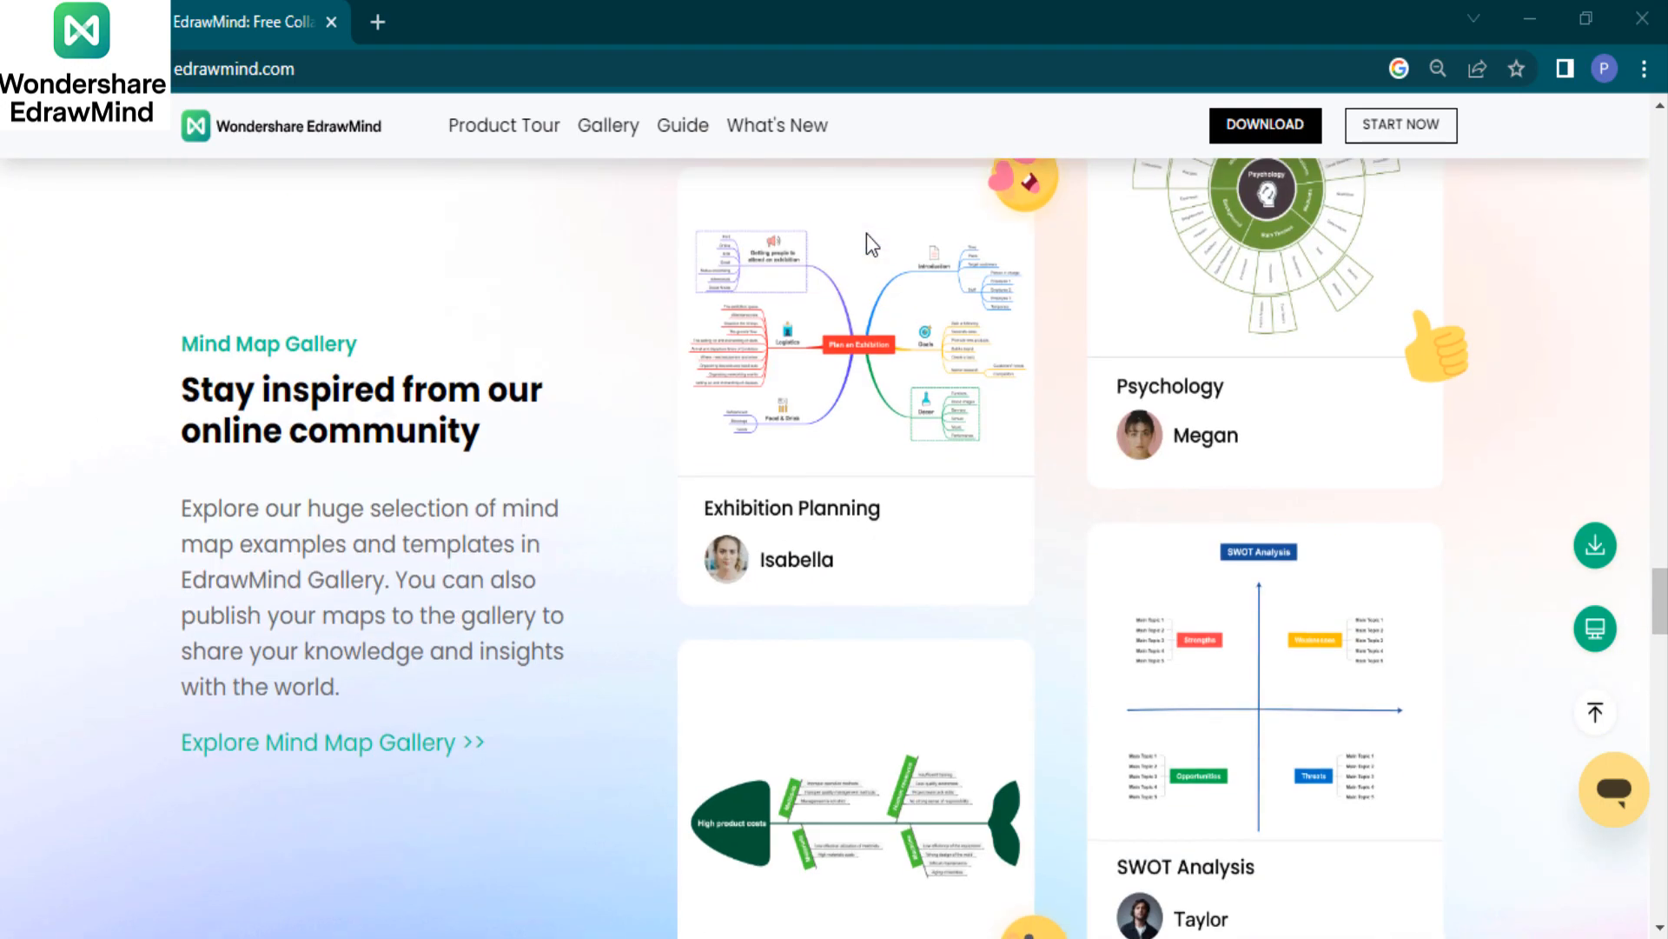
pyautogui.scroll(-20, 867, 233)
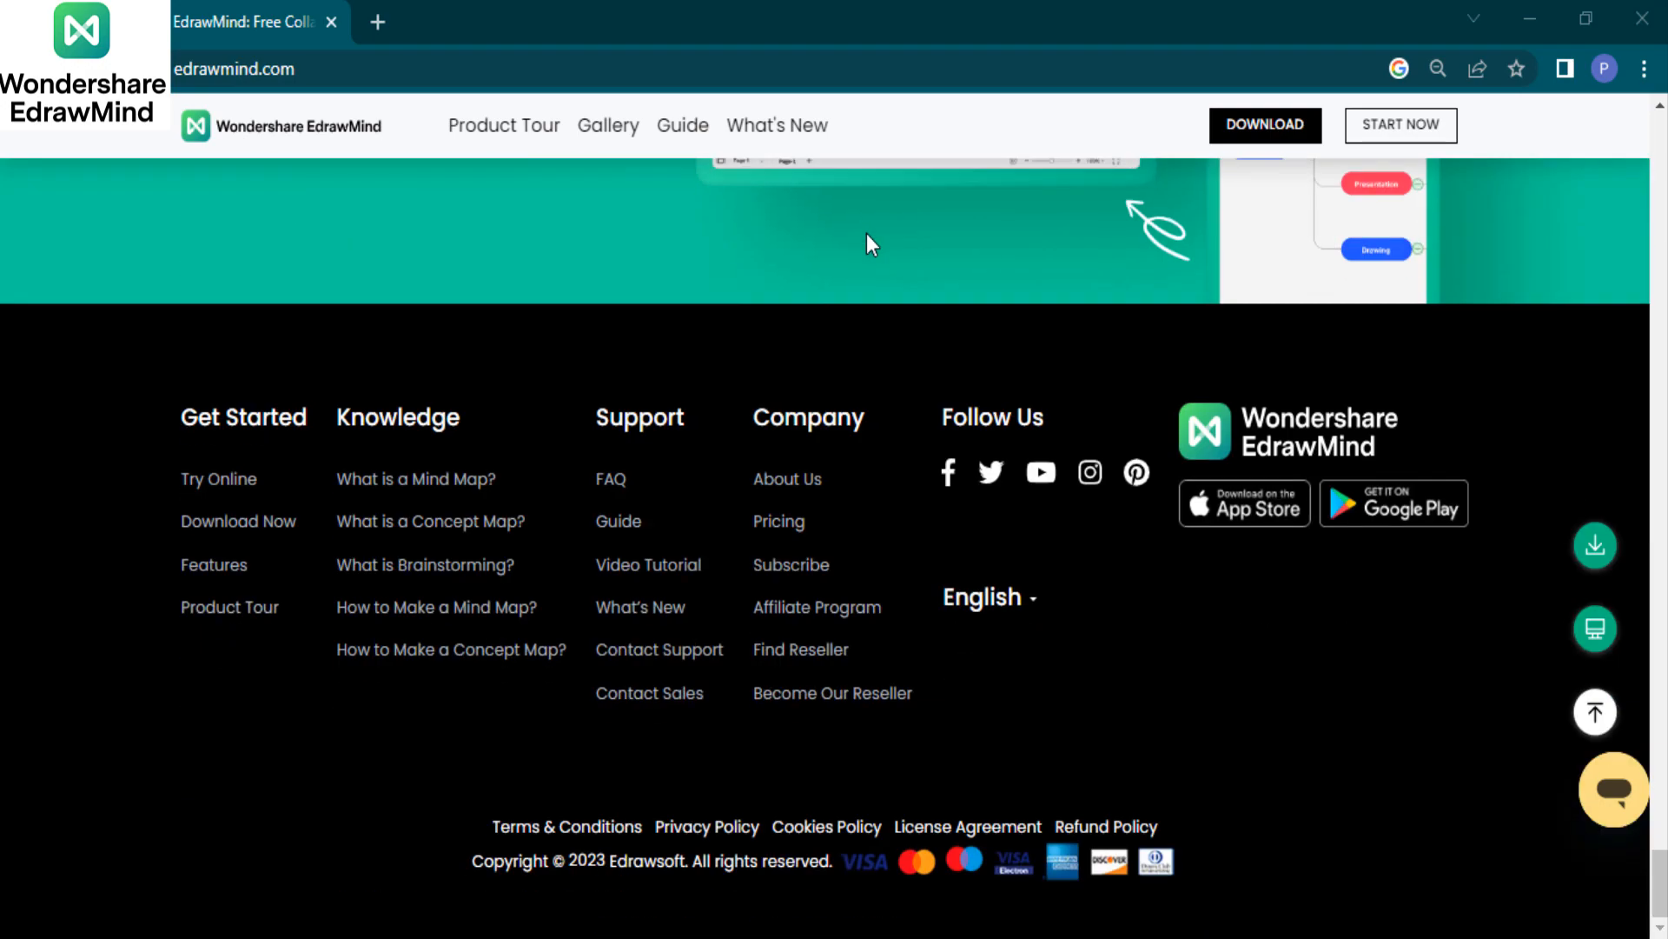
pyautogui.scroll(20, 867, 233)
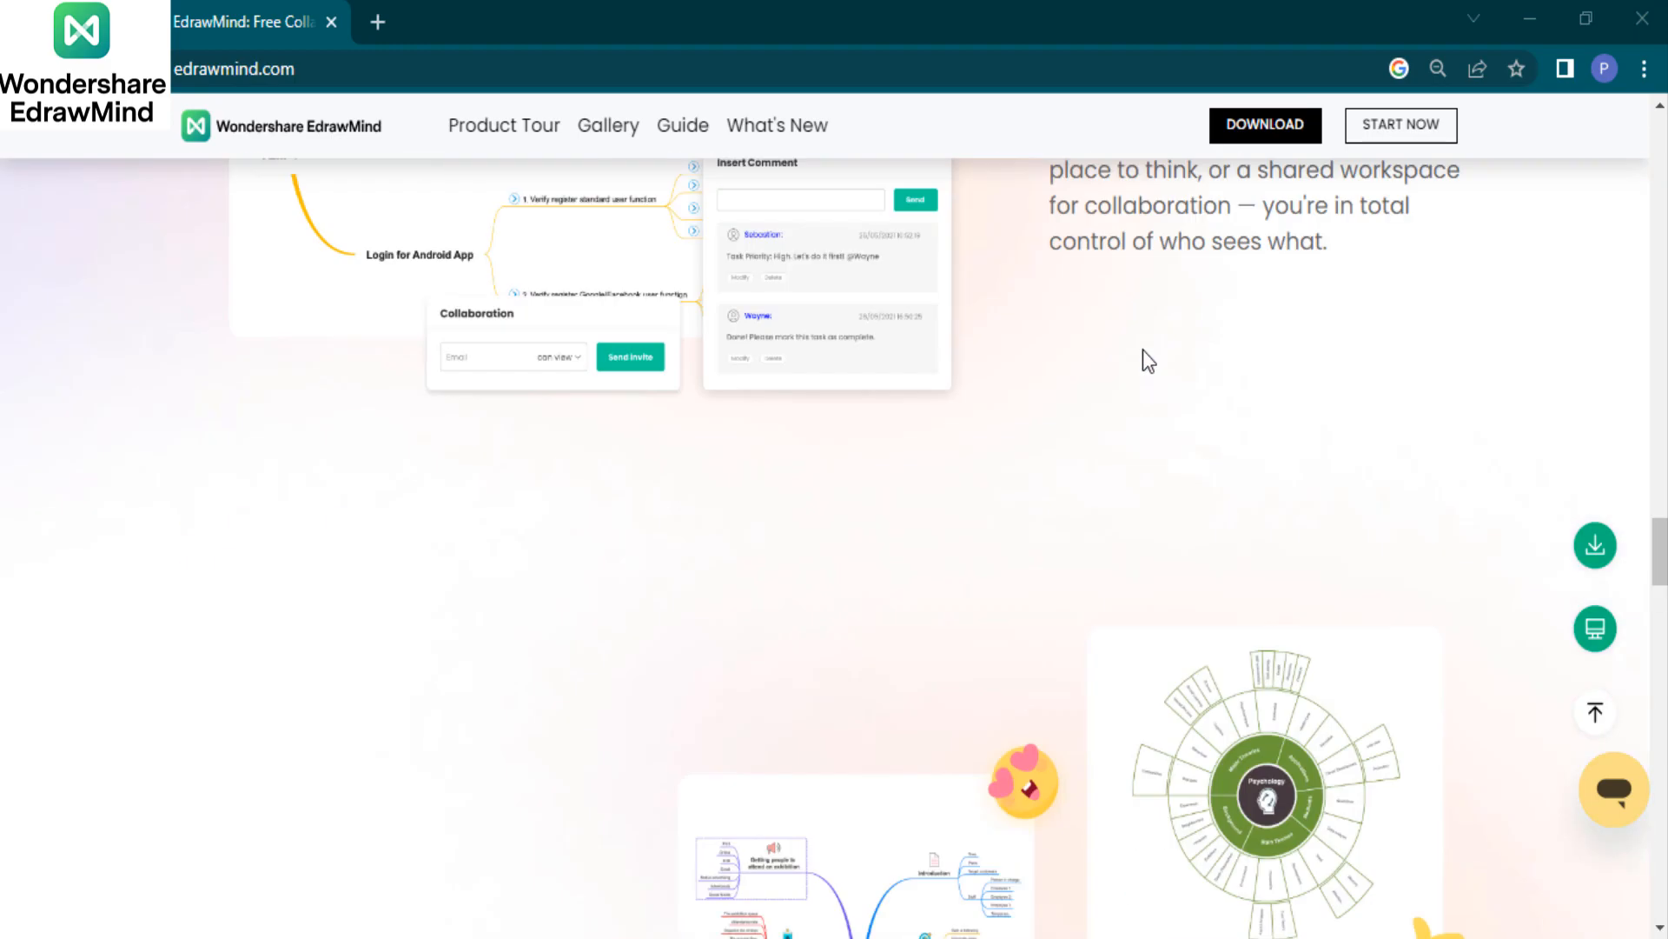
pyautogui.scroll(20, 1147, 358)
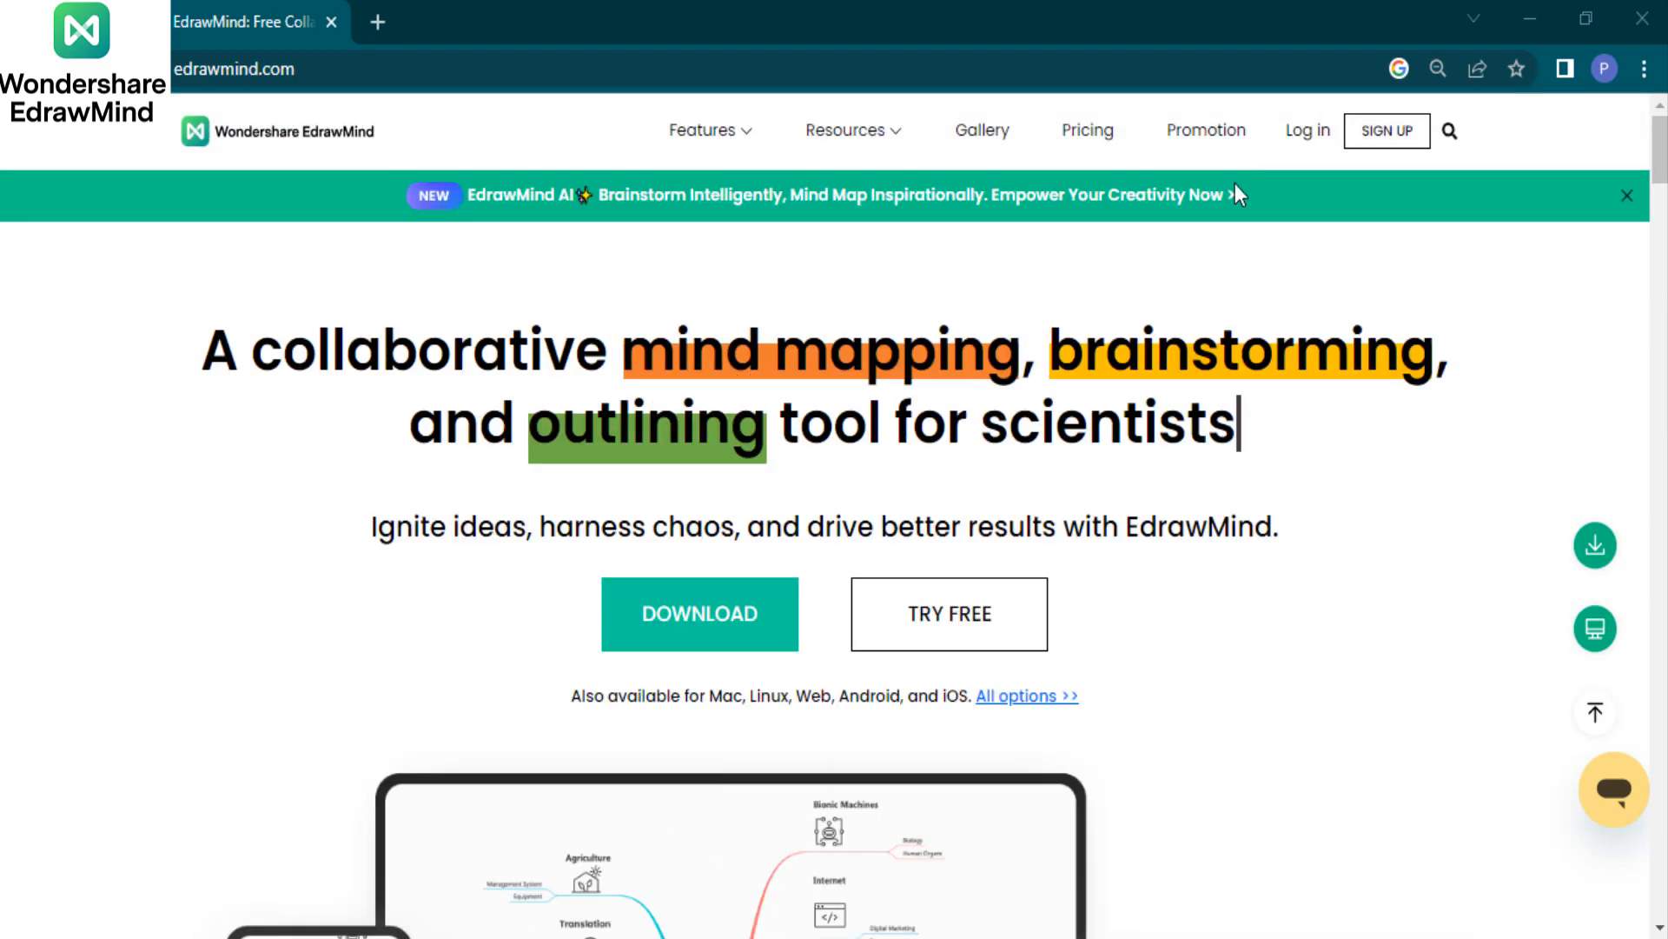
# Step: Switch to the EdrawMind desktop app and look over the import formats, cloud documents and the Others category of the MindMap Gallery
pyautogui.click(1535, 12)
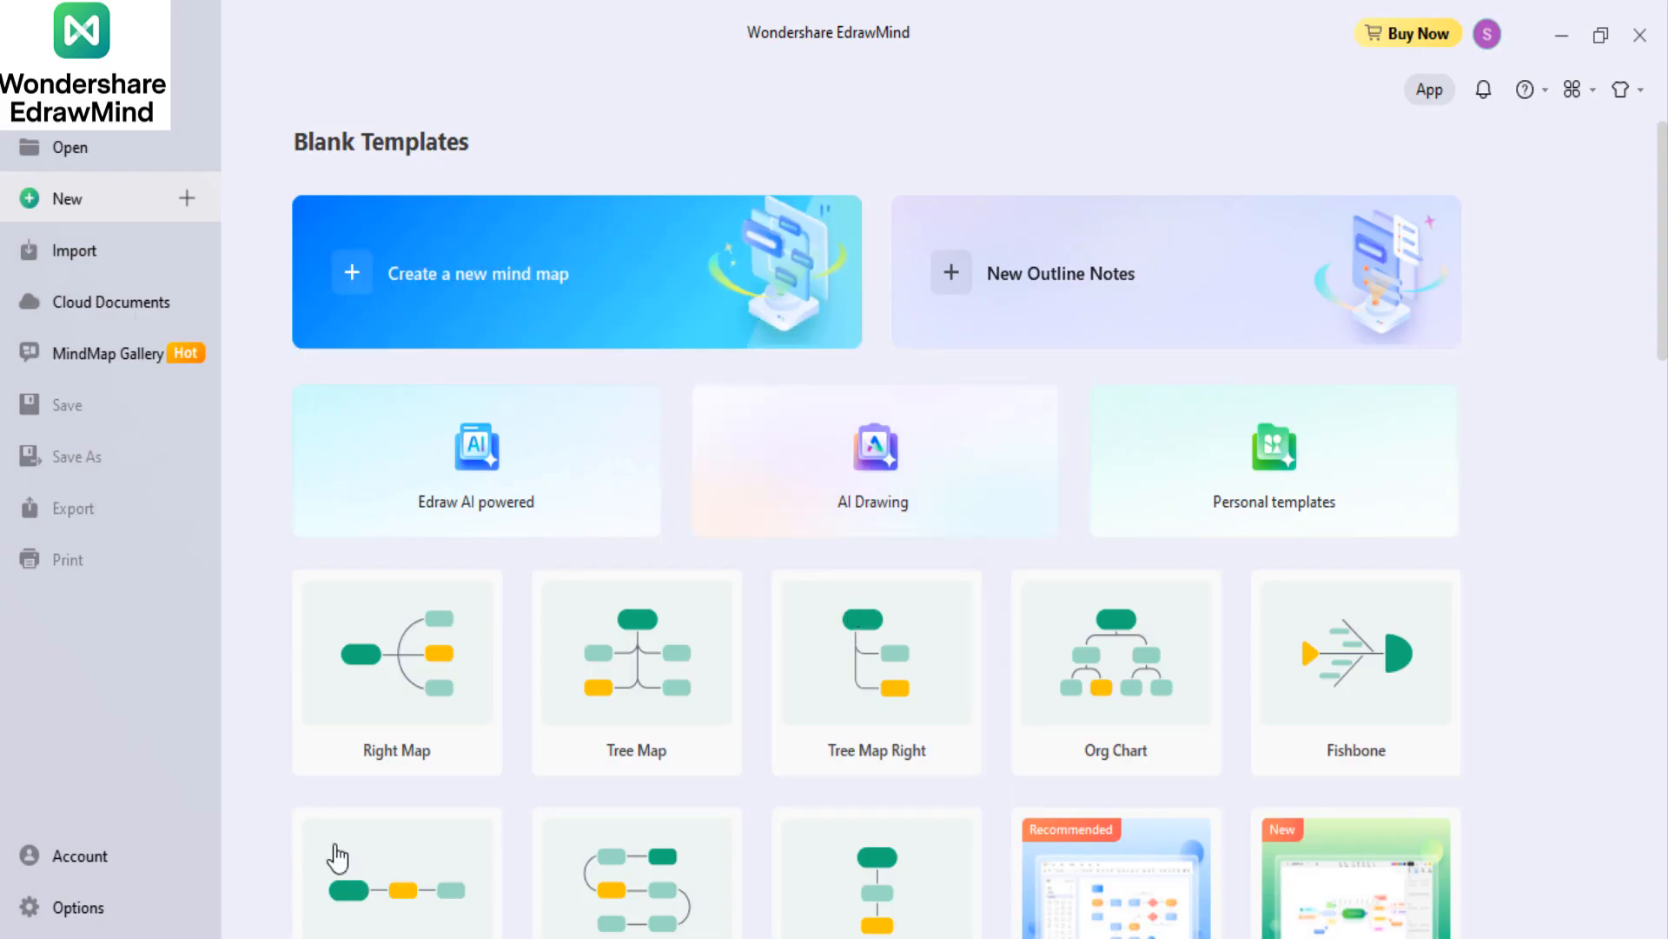
pyautogui.click(73, 261)
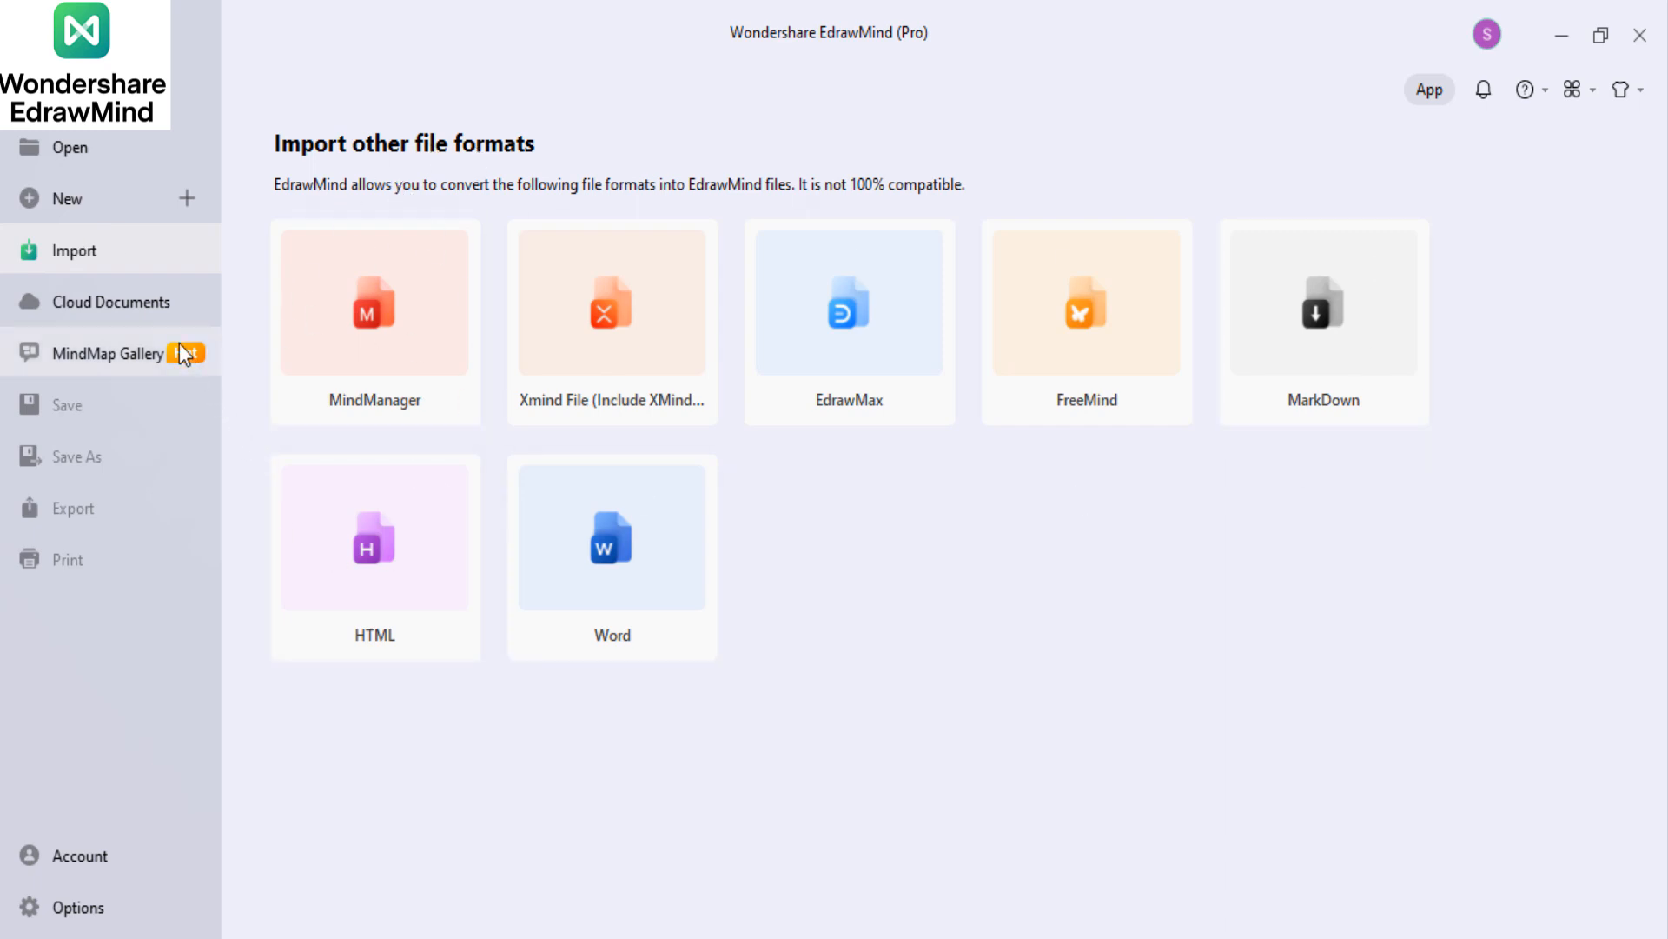
pyautogui.click(137, 298)
pyautogui.click(118, 358)
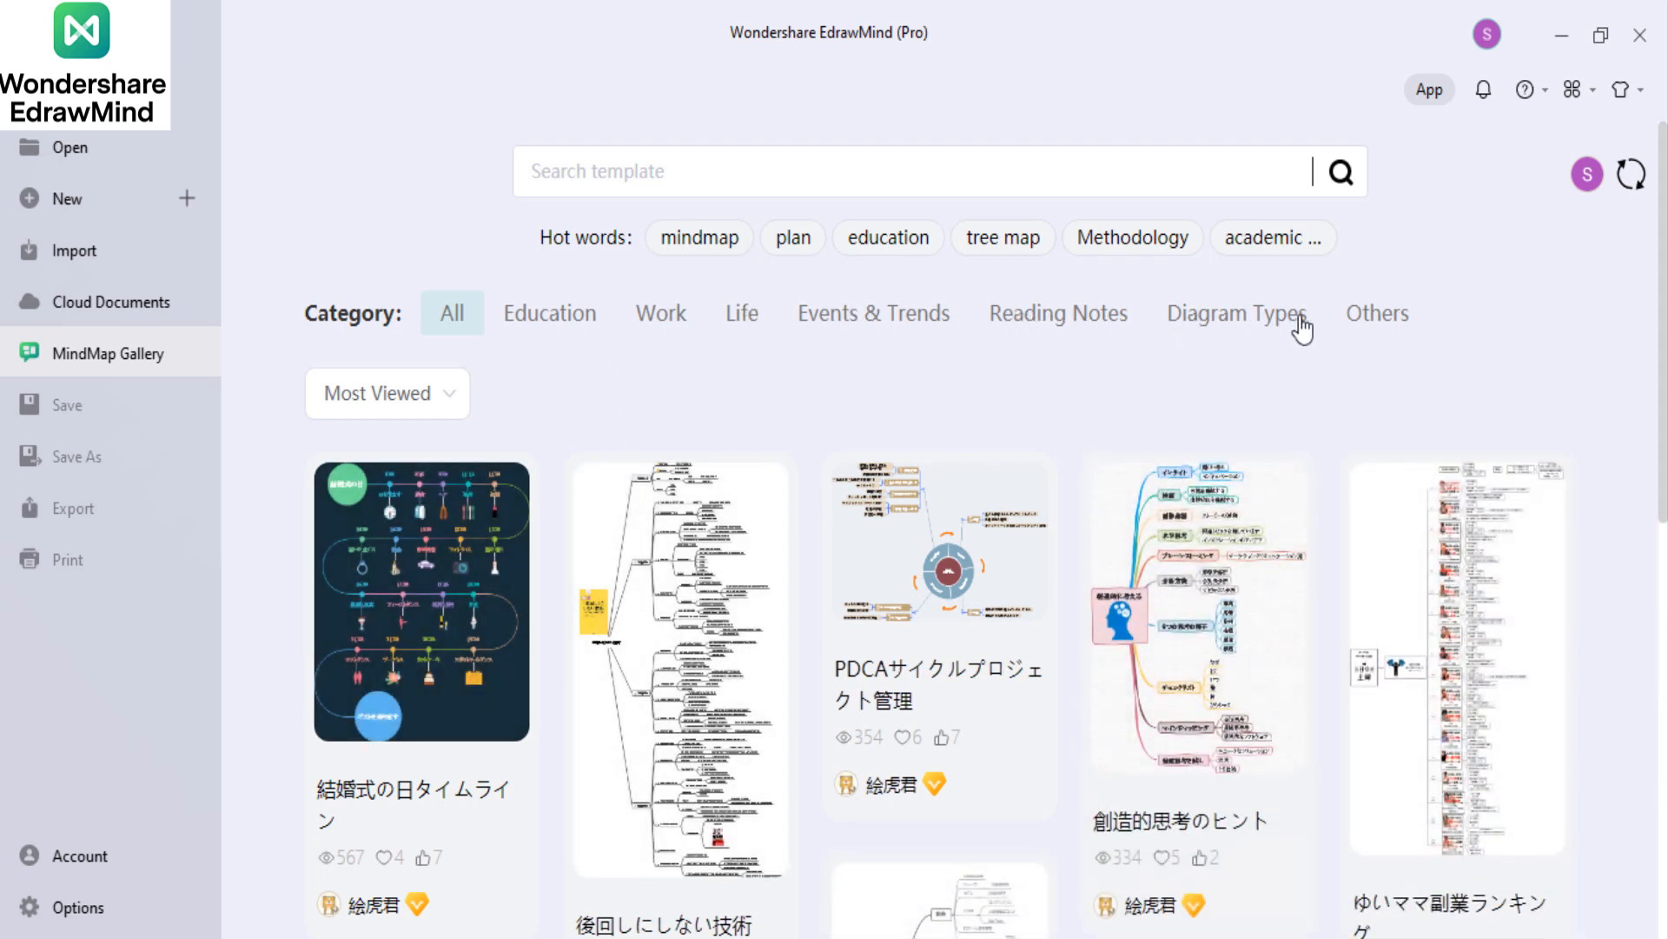
pyautogui.click(1377, 318)
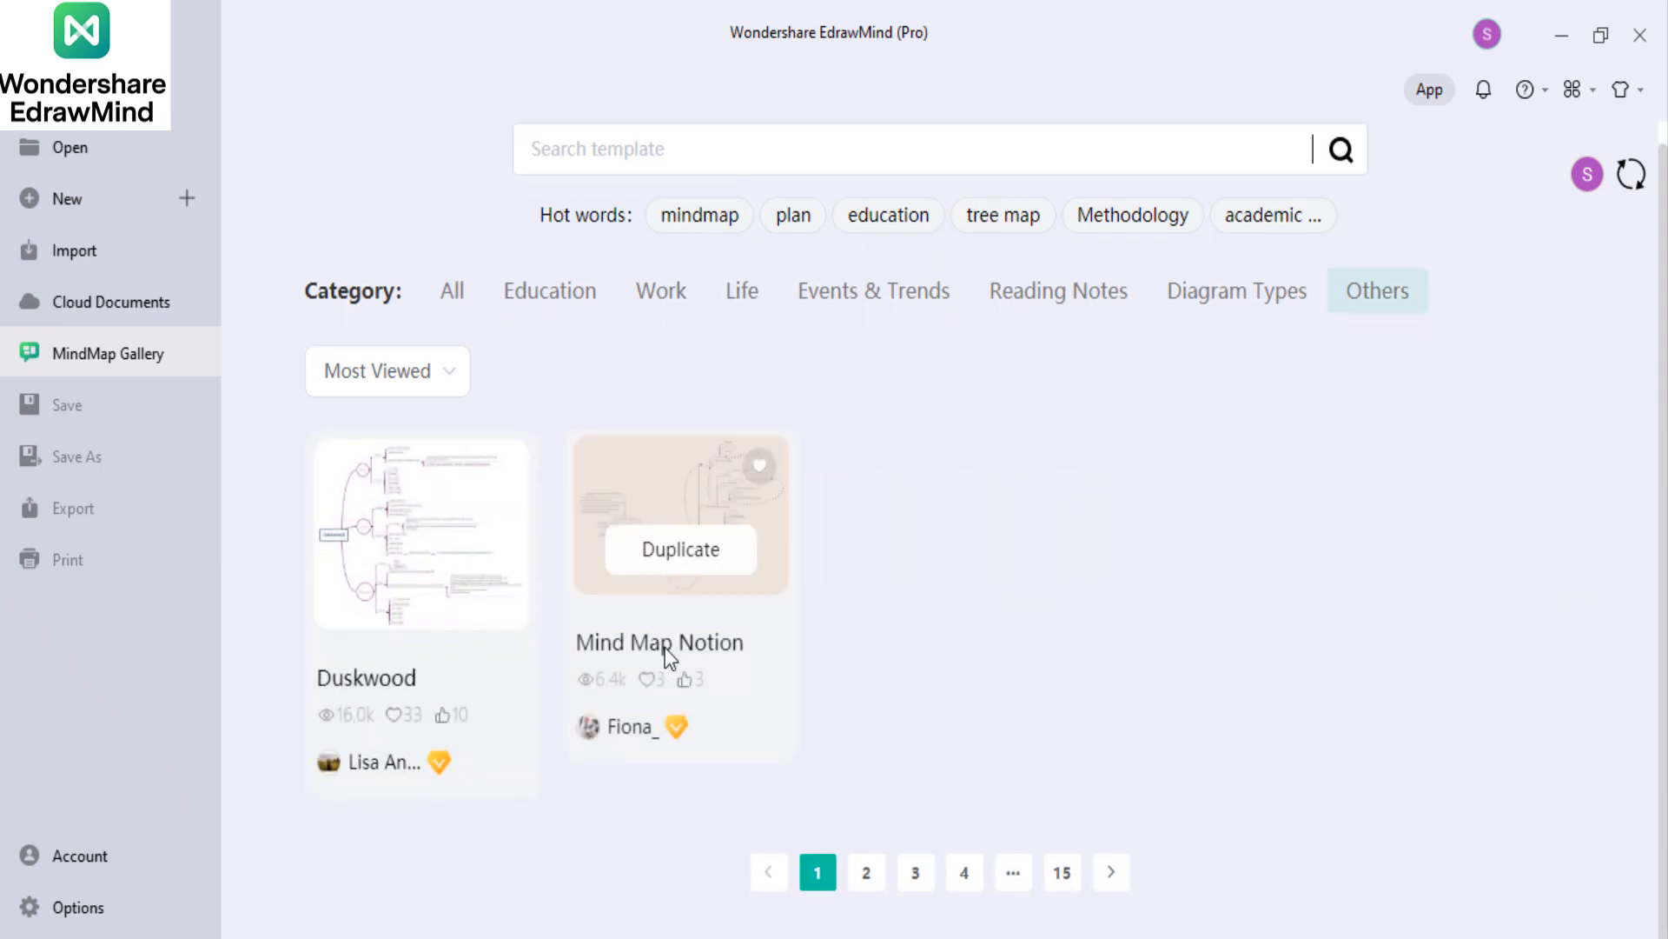
# Step: Look over the recent documents, then examine the blank templates and local examples available for a new map
pyautogui.click(102, 148)
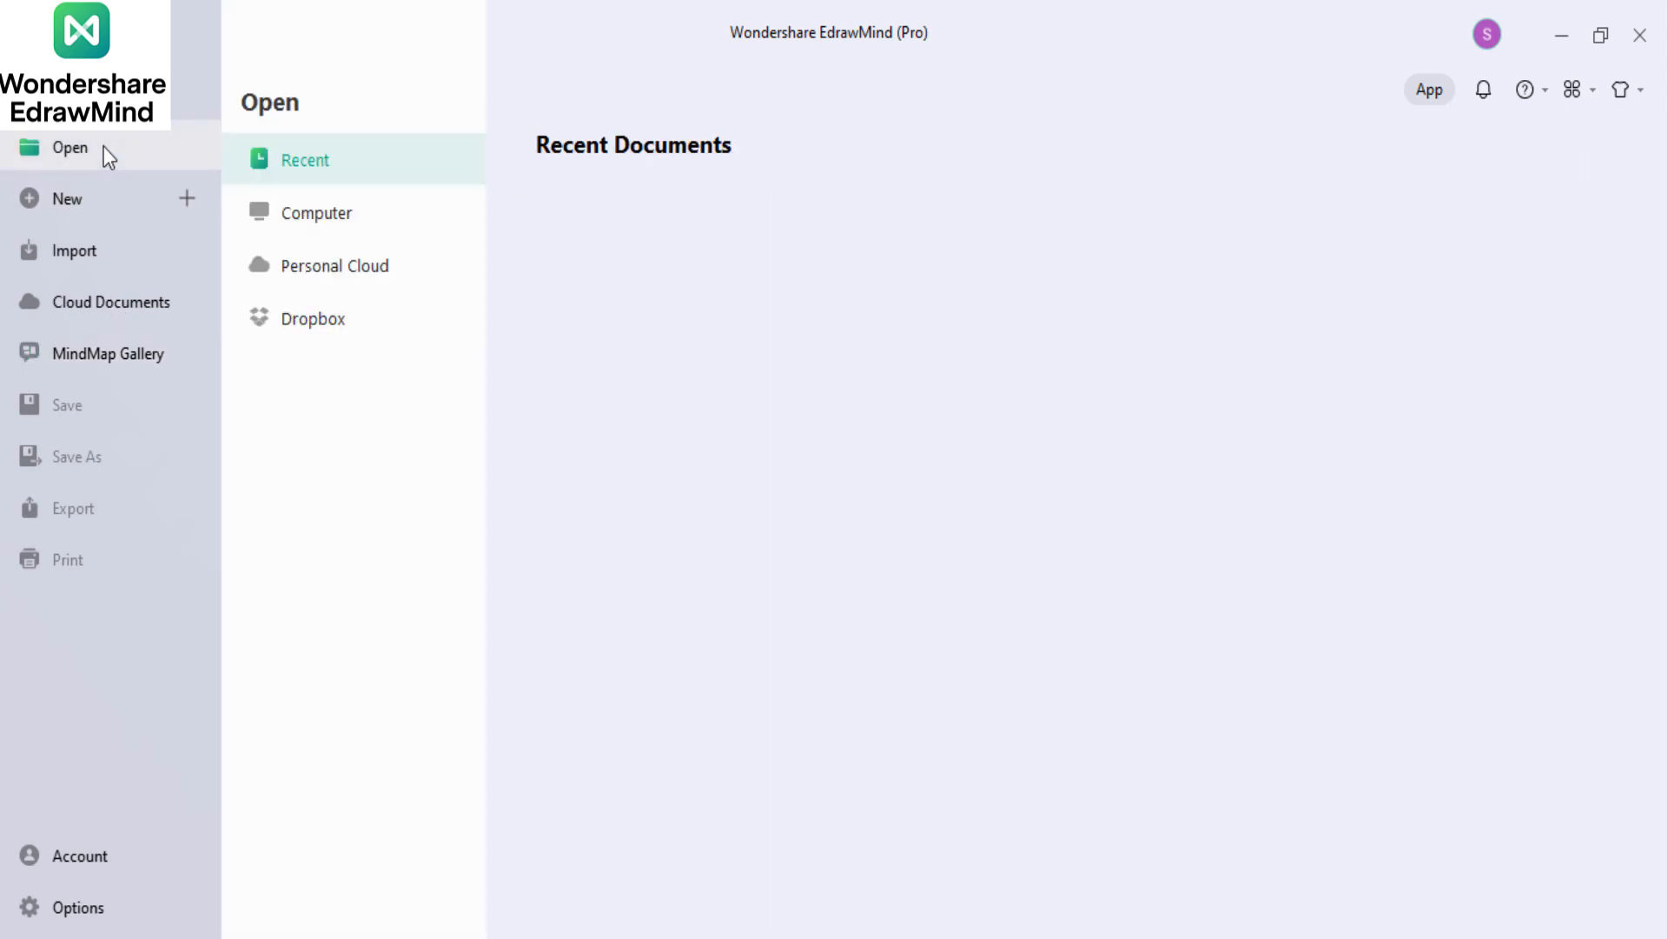
pyautogui.click(102, 206)
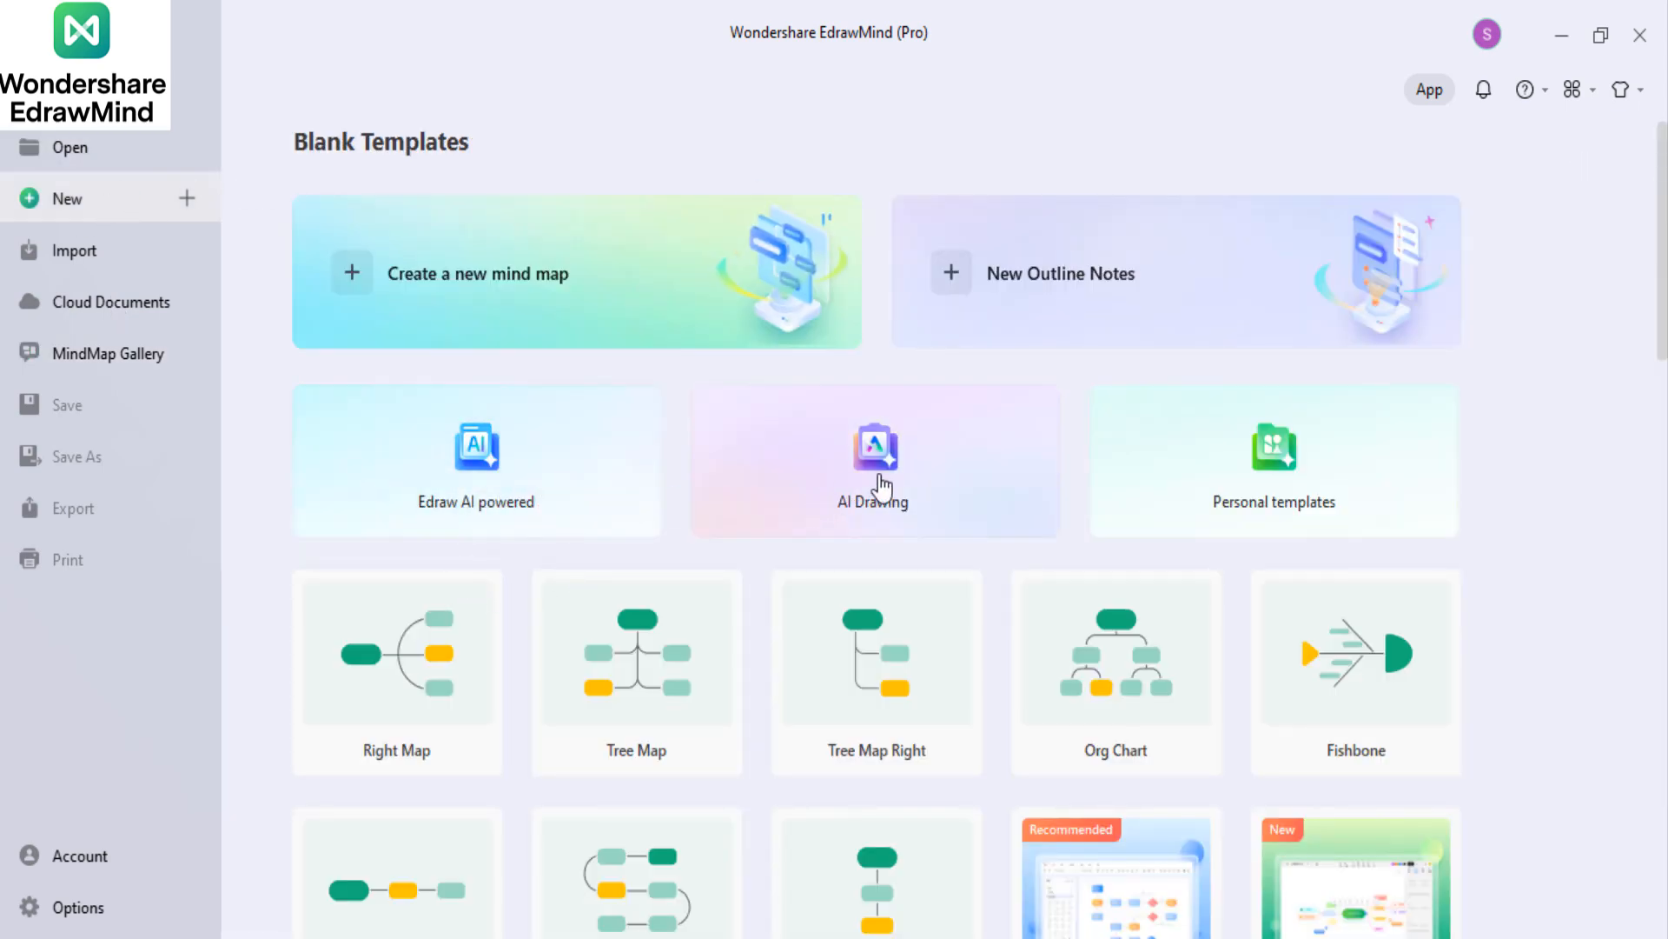
pyautogui.scroll(-3, 1269, 513)
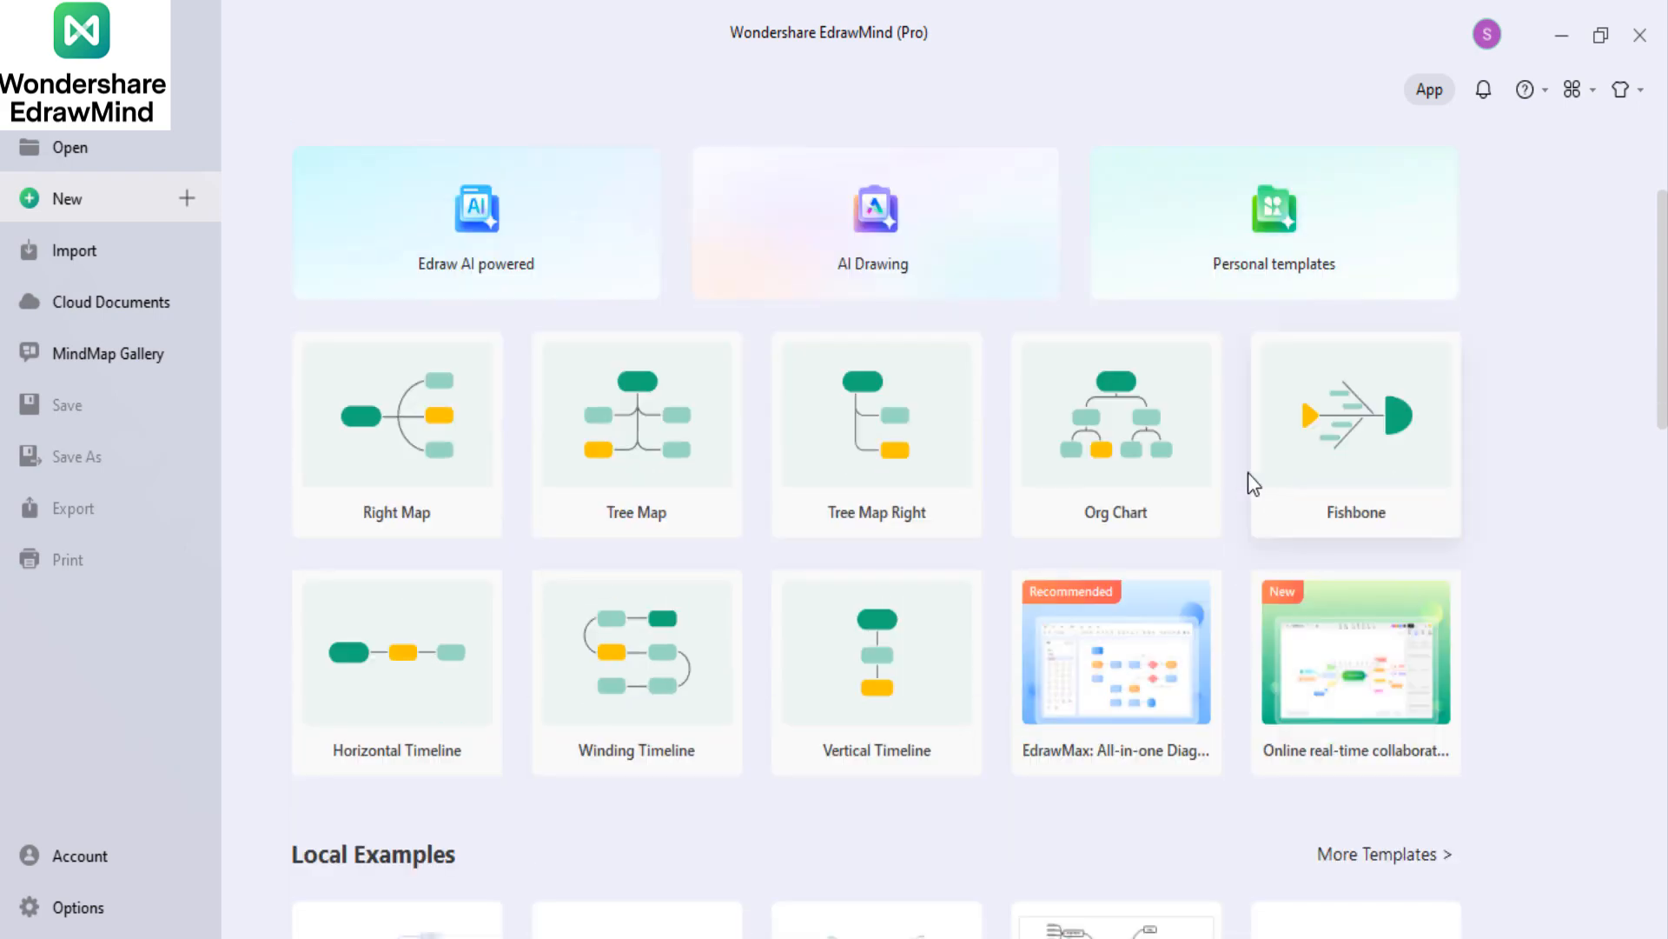
pyautogui.scroll(-20, 414, 415)
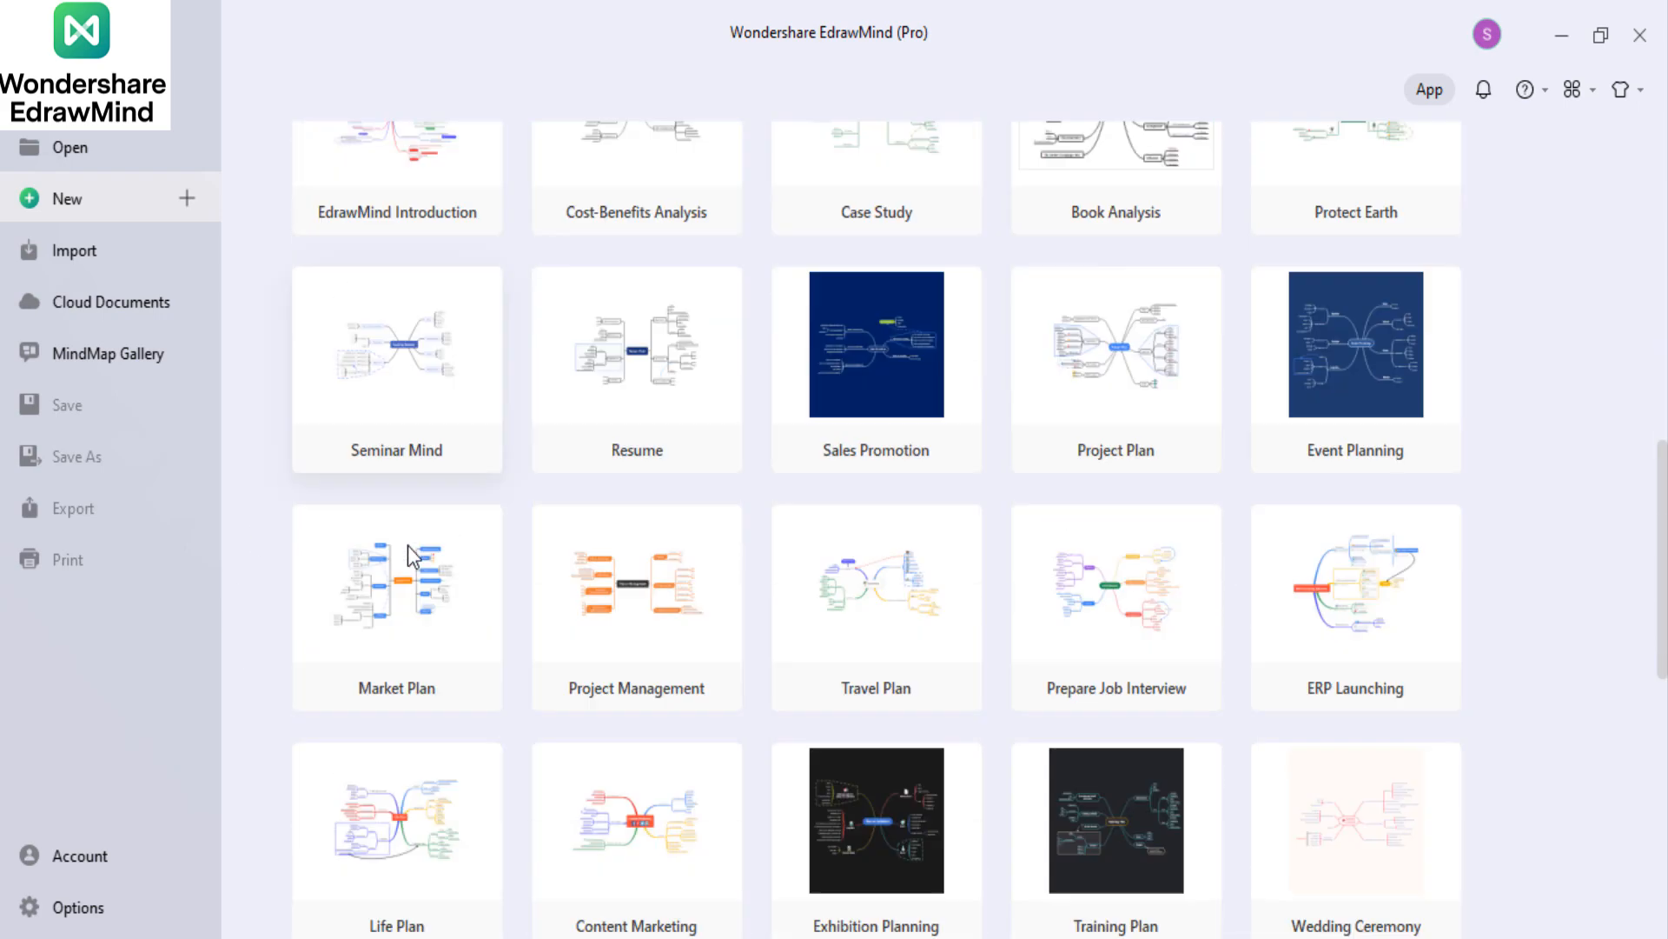
pyautogui.scroll(-4, 773, 621)
pyautogui.scroll(20, 850, 600)
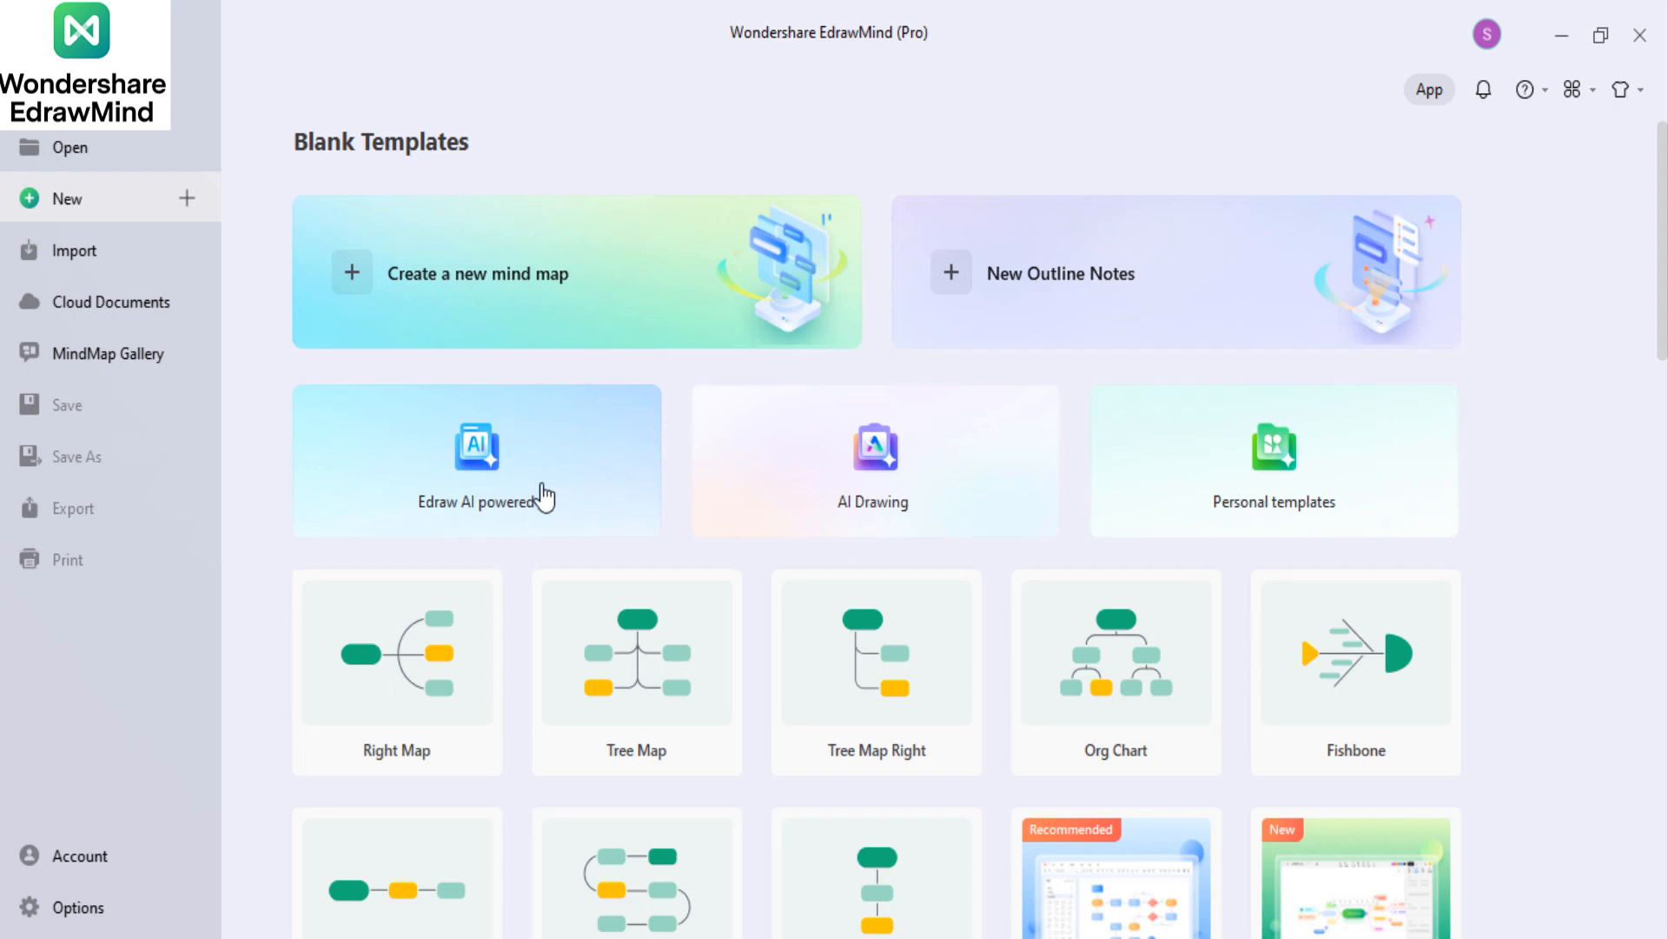
# Step: Generate a new mind map with Edraw AI one-click creation from the prompt "case study"
pyautogui.click(545, 498)
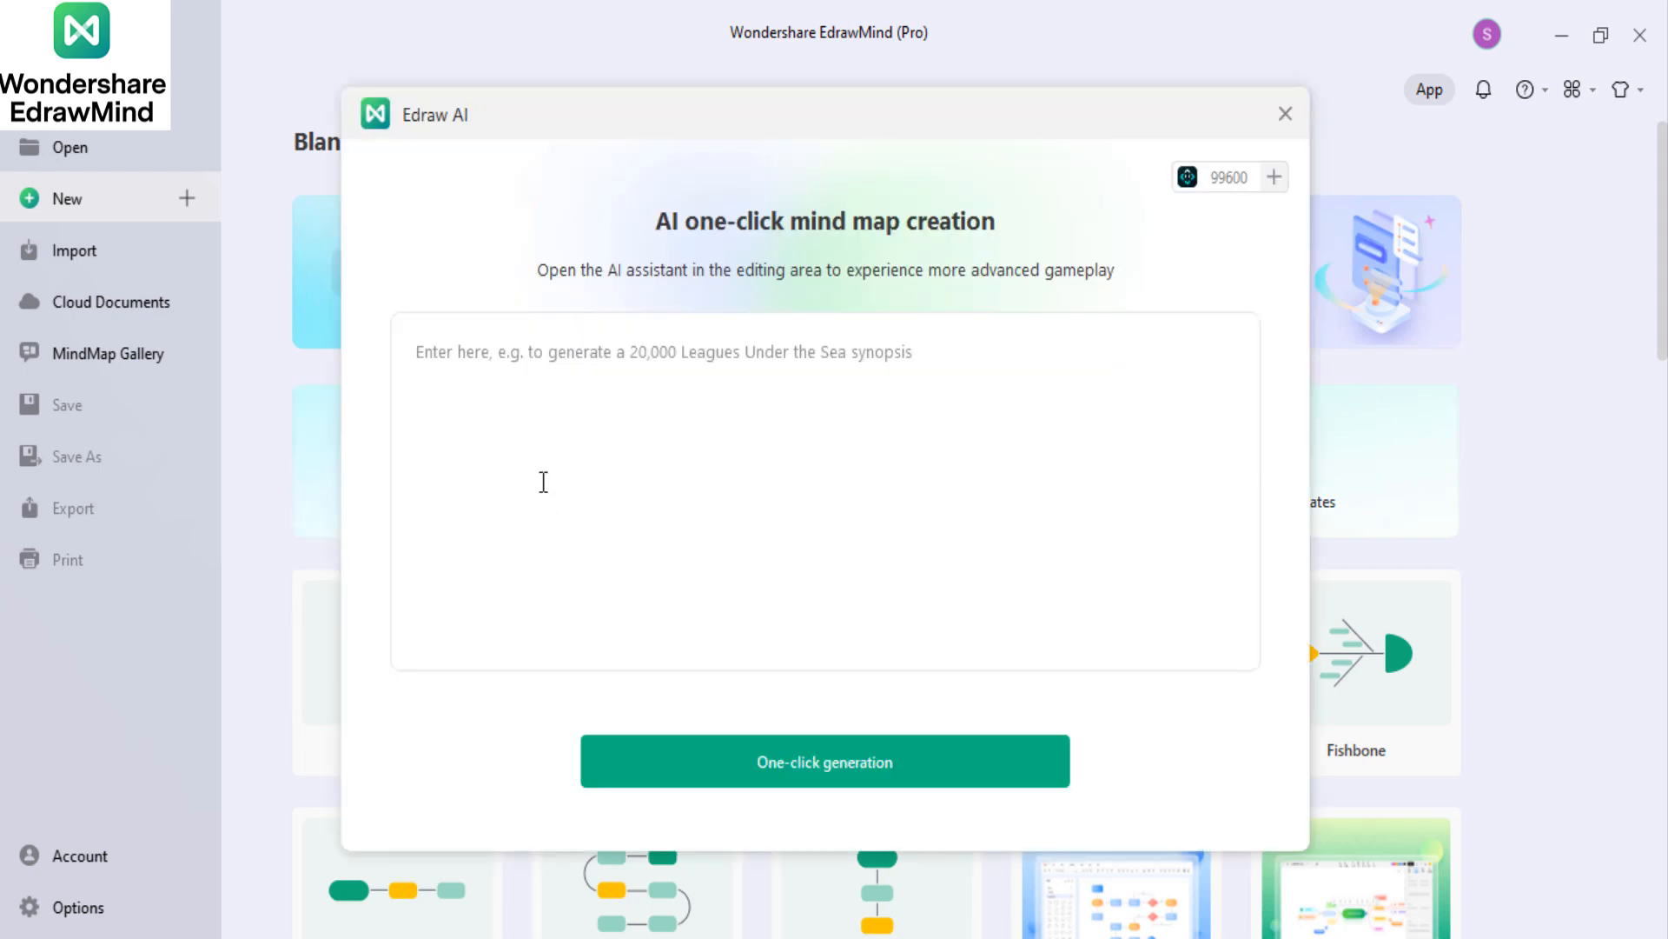
pyautogui.click(805, 768)
pyautogui.write('case study')
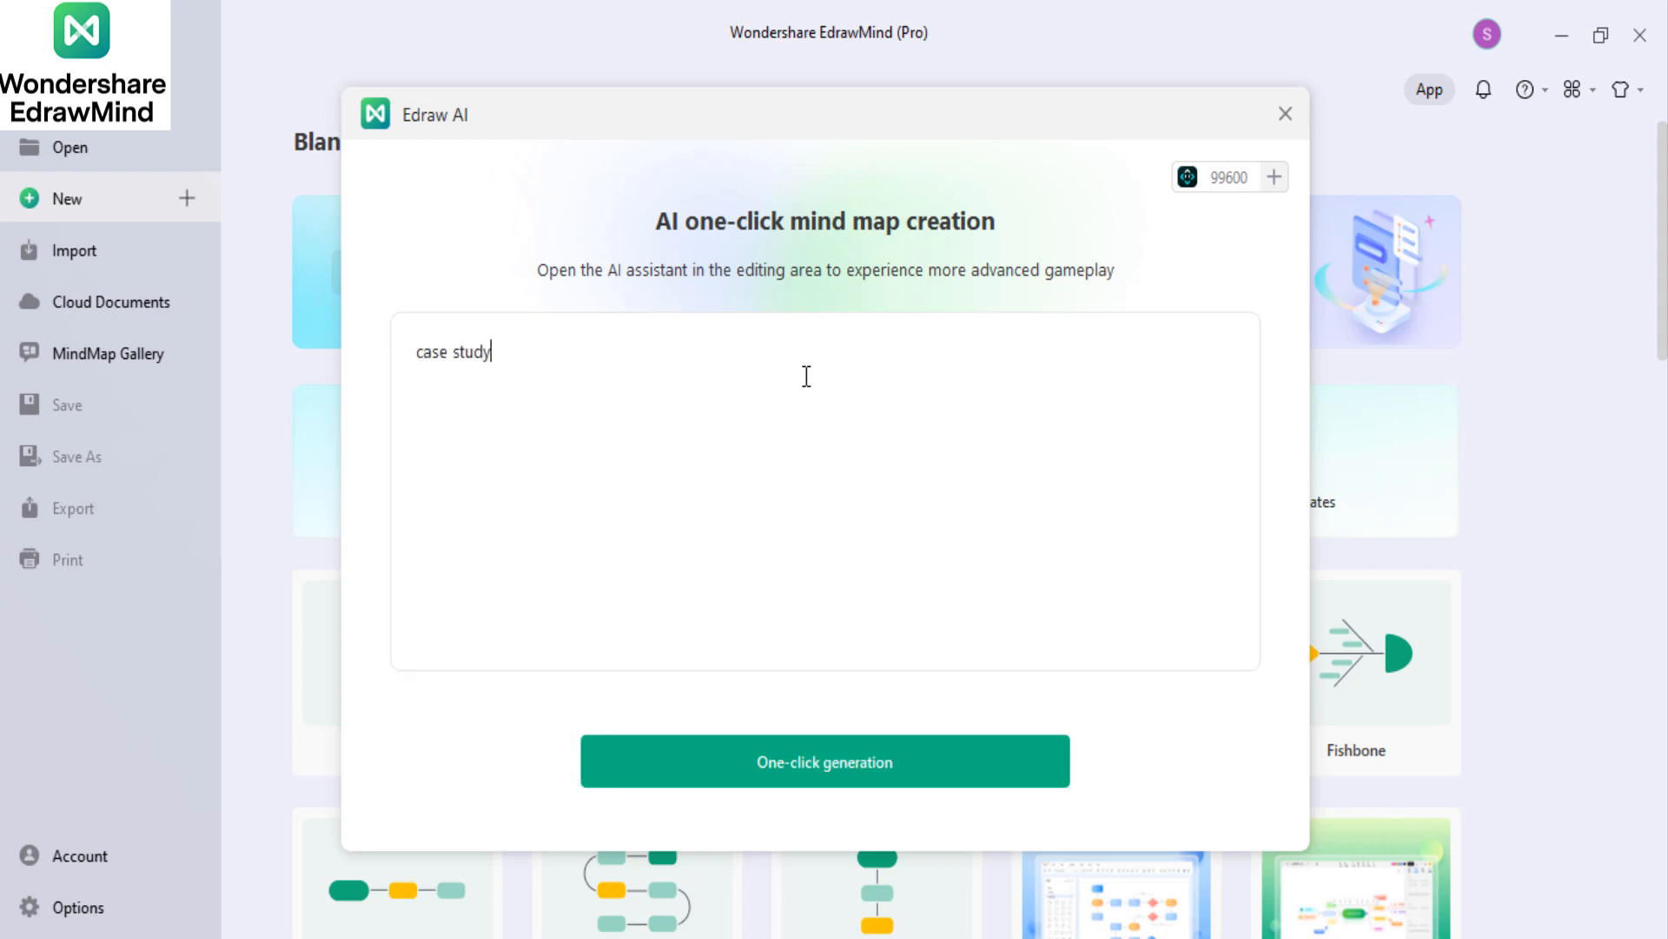
pyautogui.click(795, 763)
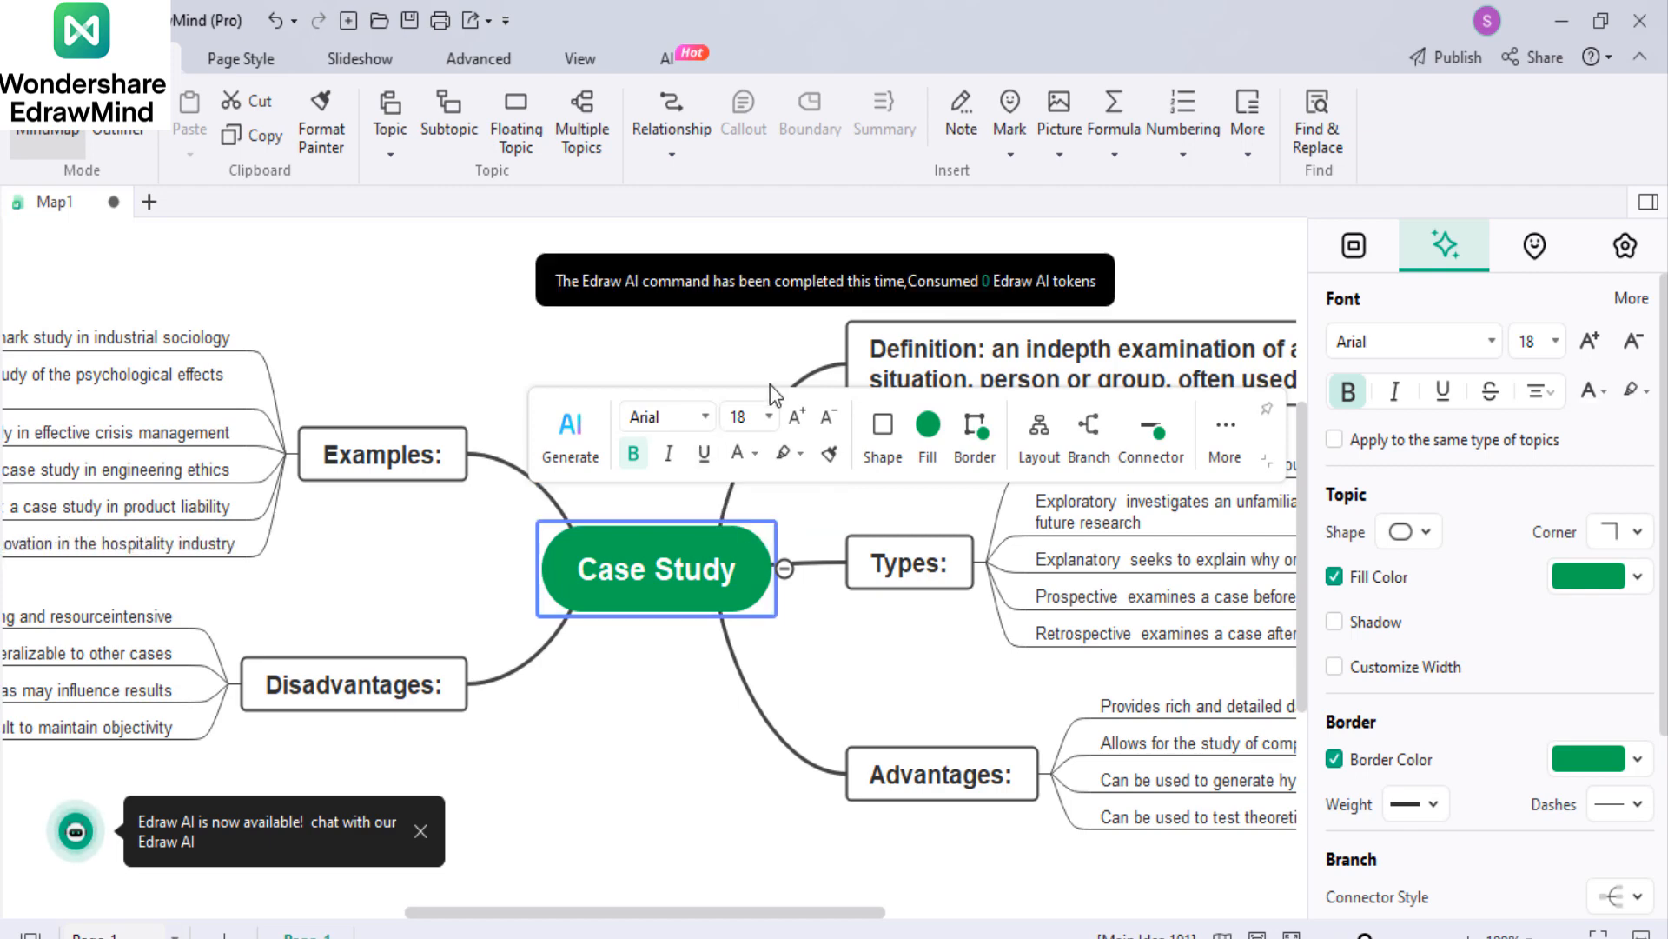
# Step: Move the Case Study central topic slightly up and to the right, and bring up the AI tools
pyautogui.click(695, 369)
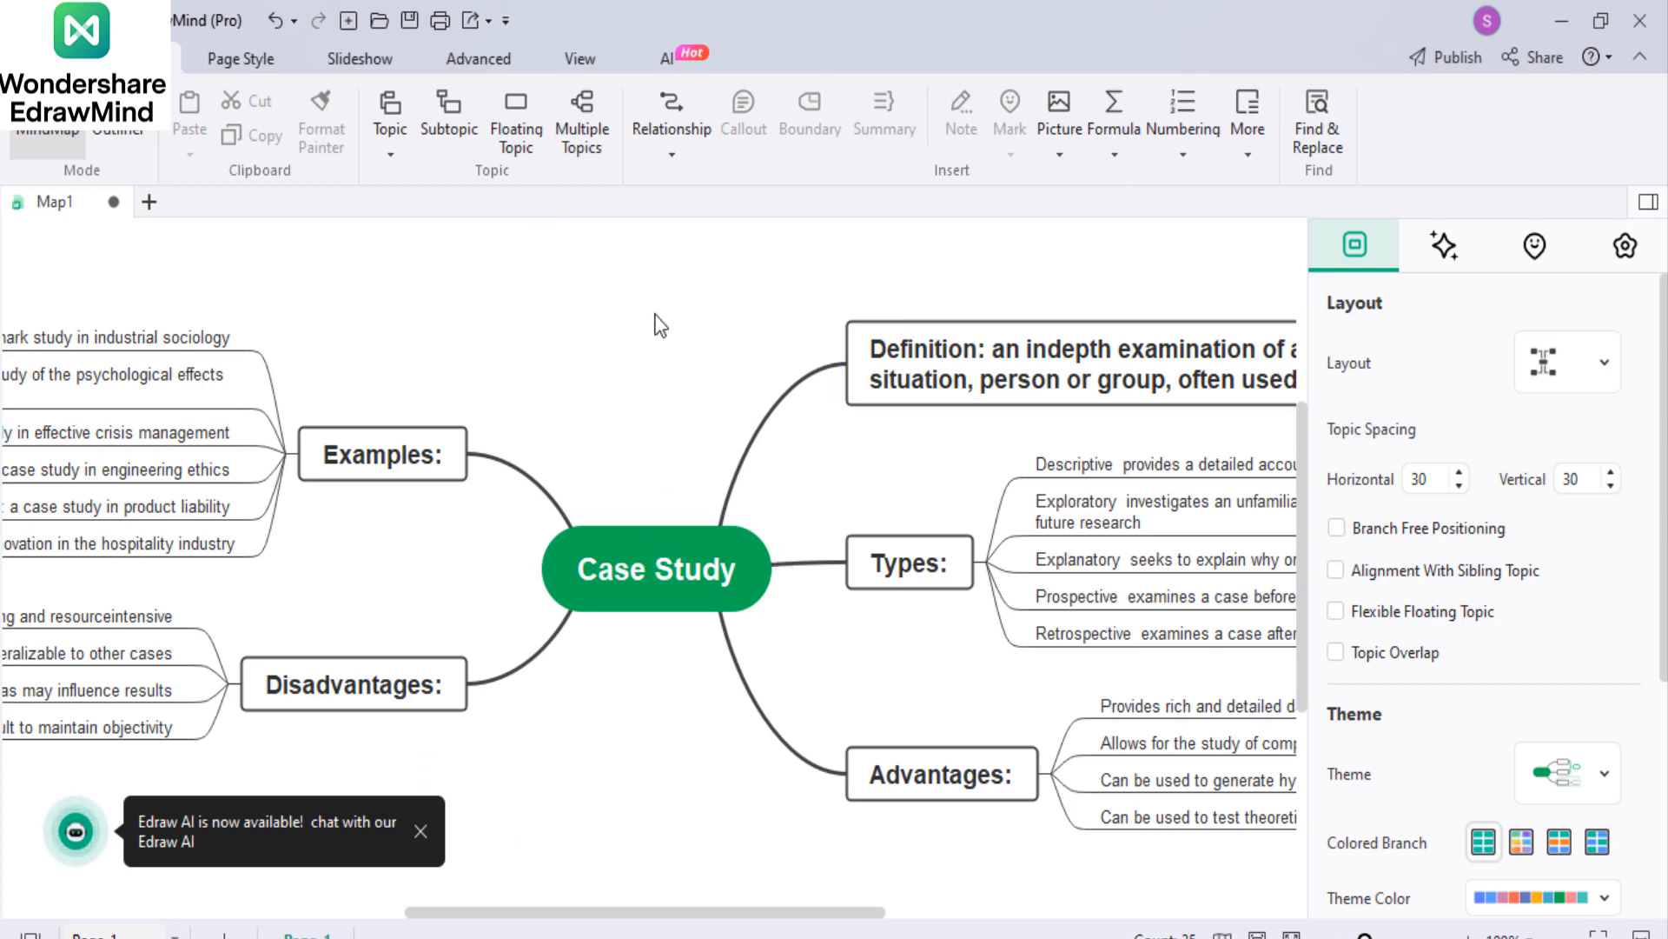
pyautogui.moveTo(685, 541); pyautogui.dragTo(709, 497)
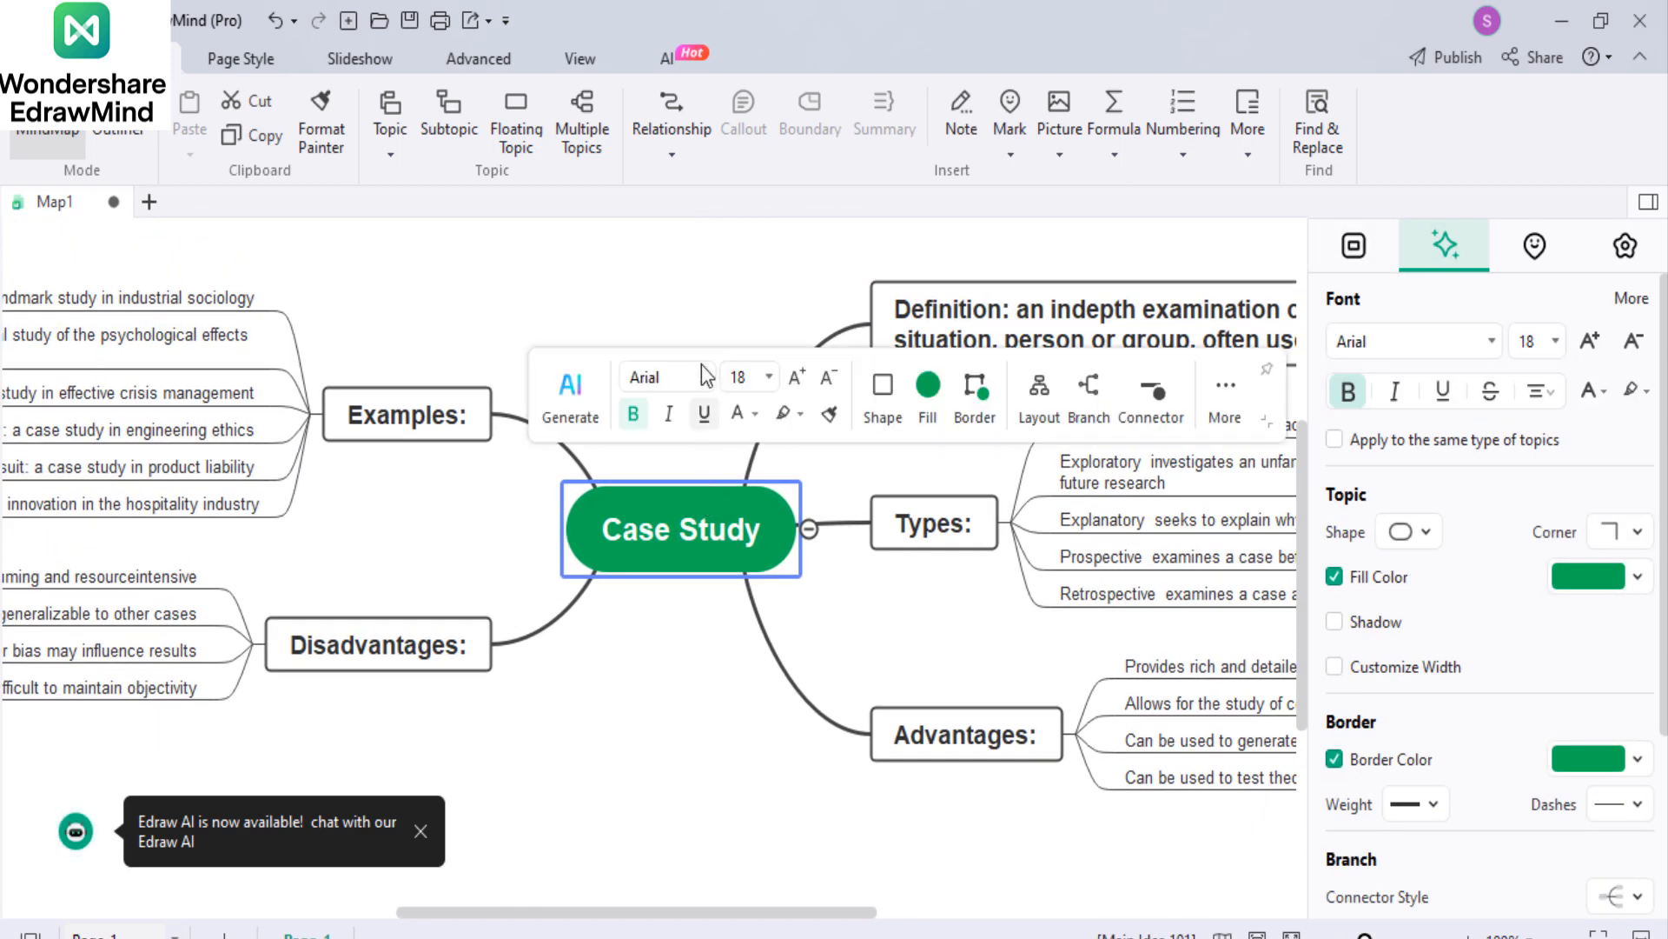
pyautogui.click(666, 57)
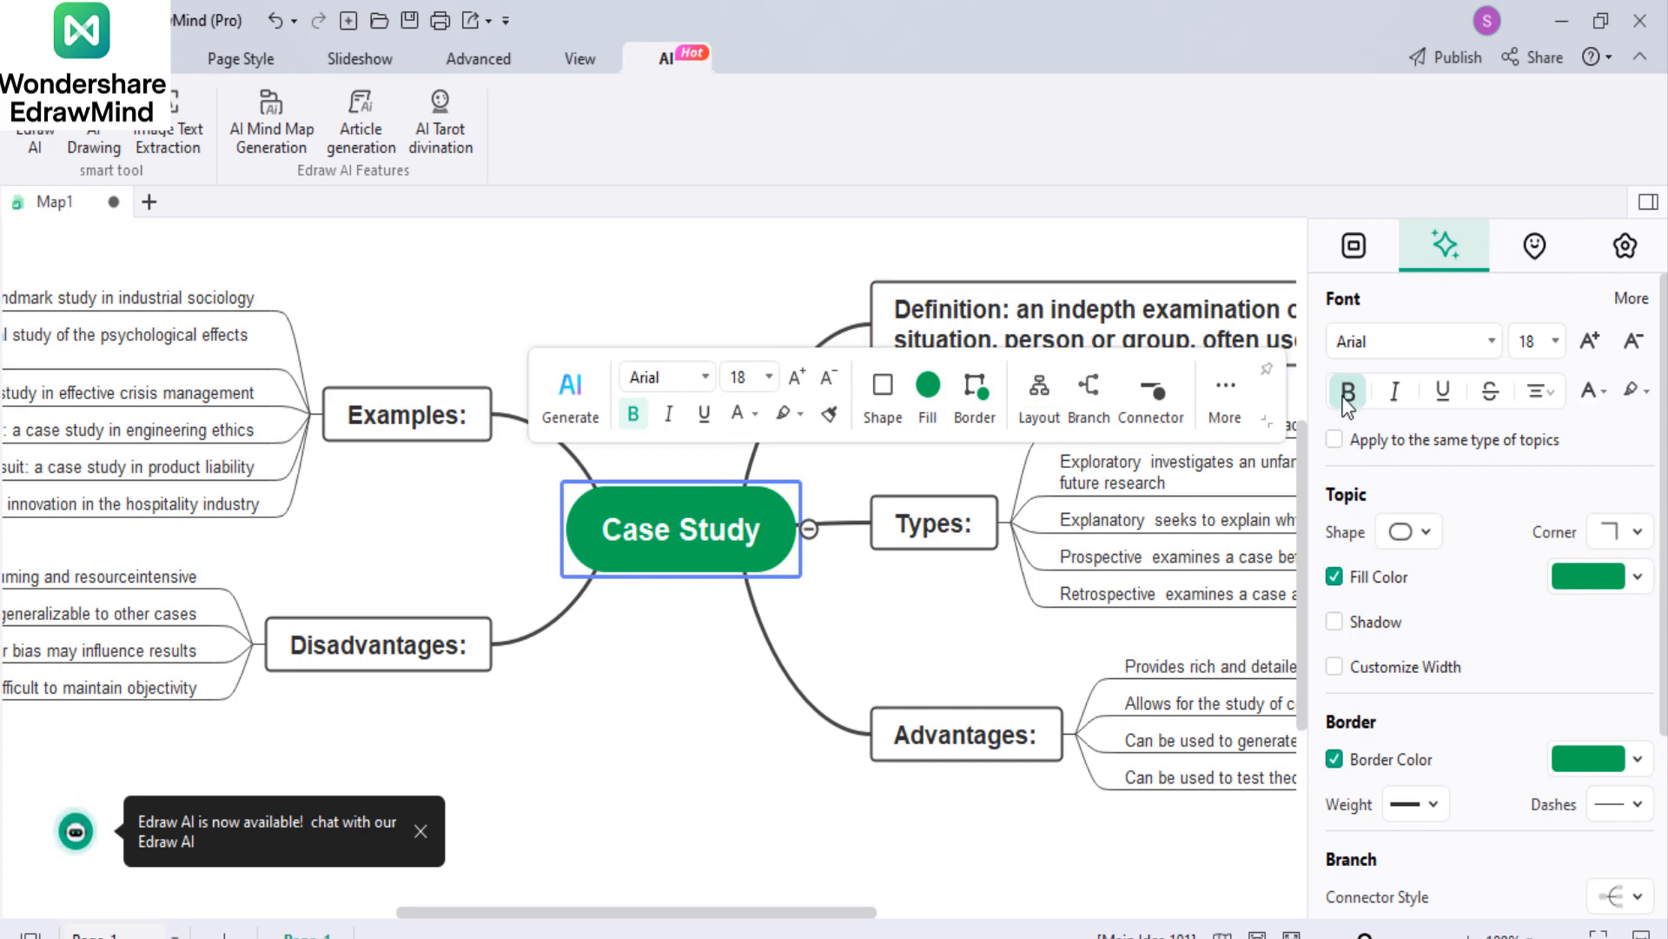
# Step: Change the map's layout to the upward tree with branches extending to the right
pyautogui.click(1364, 250)
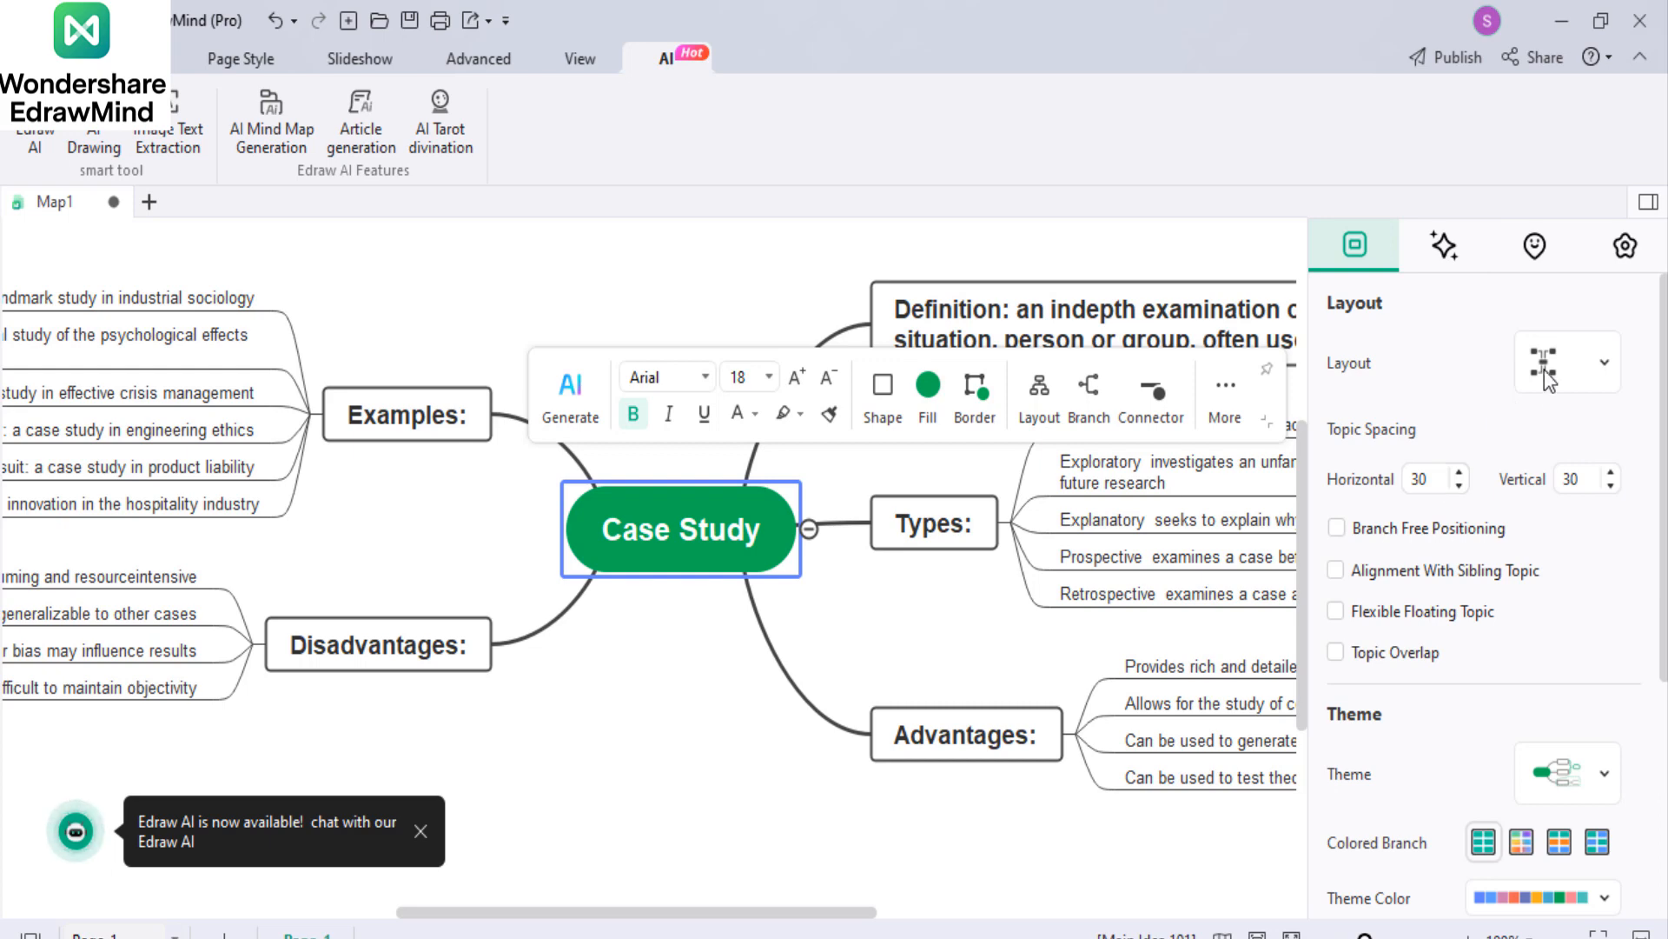
pyautogui.click(1592, 371)
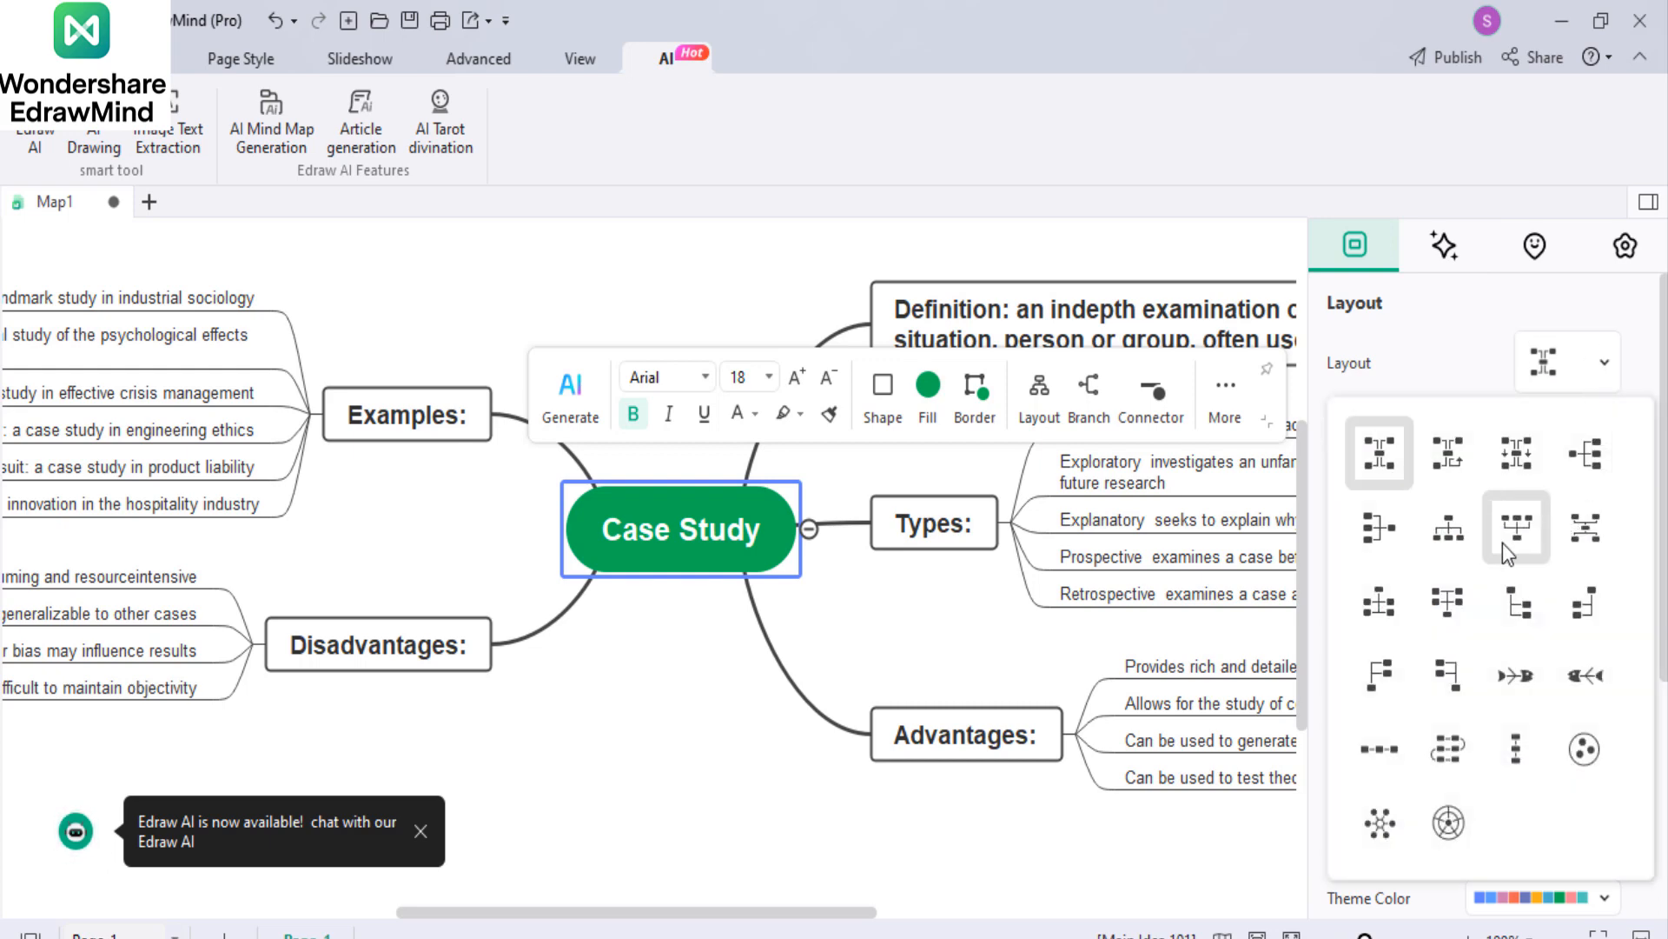
pyautogui.click(1377, 673)
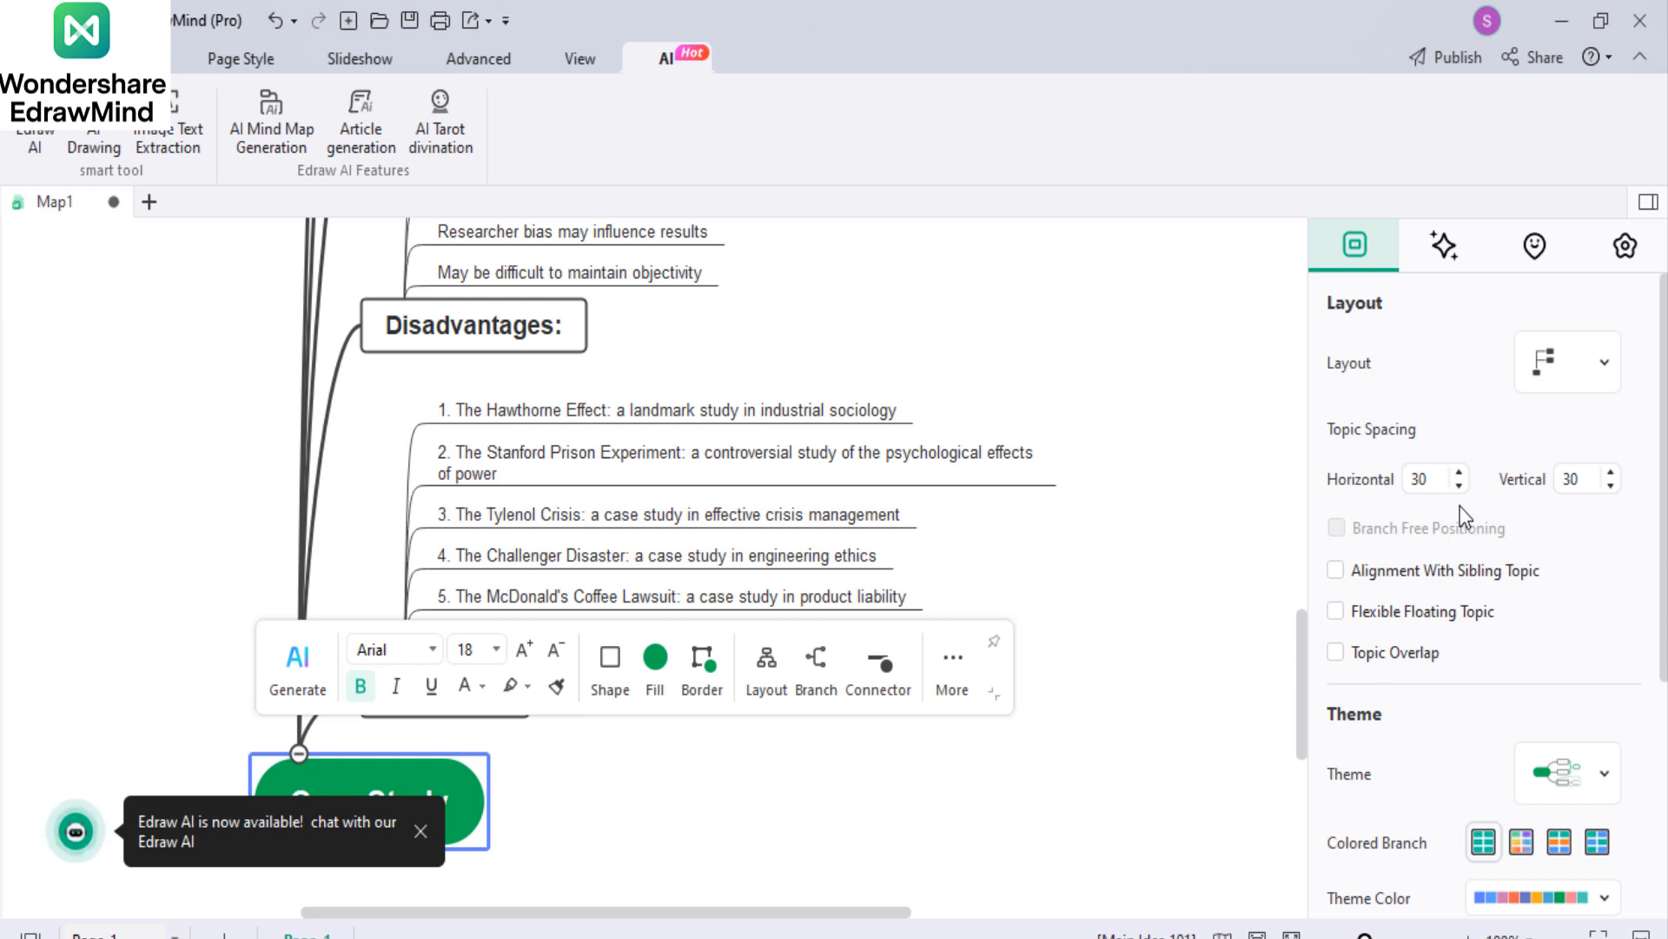
# Step: Set the map's layout to the right map, with all branches to the right of Case Study, and check the rearranged topics
pyautogui.click(1576, 372)
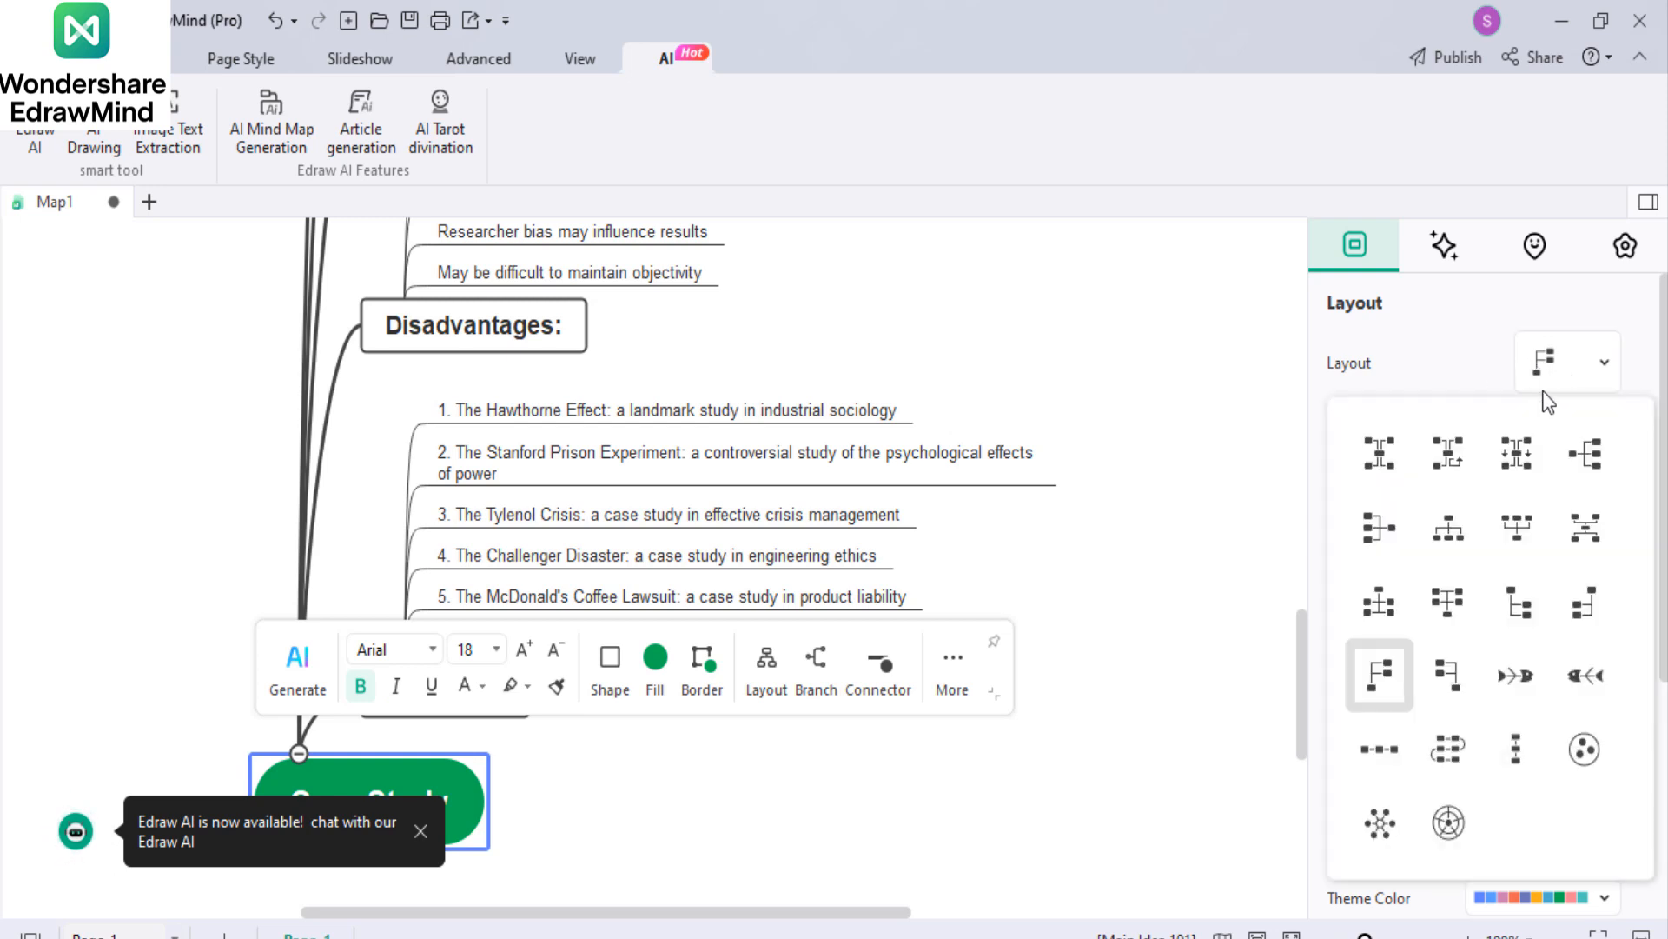
pyautogui.click(1578, 453)
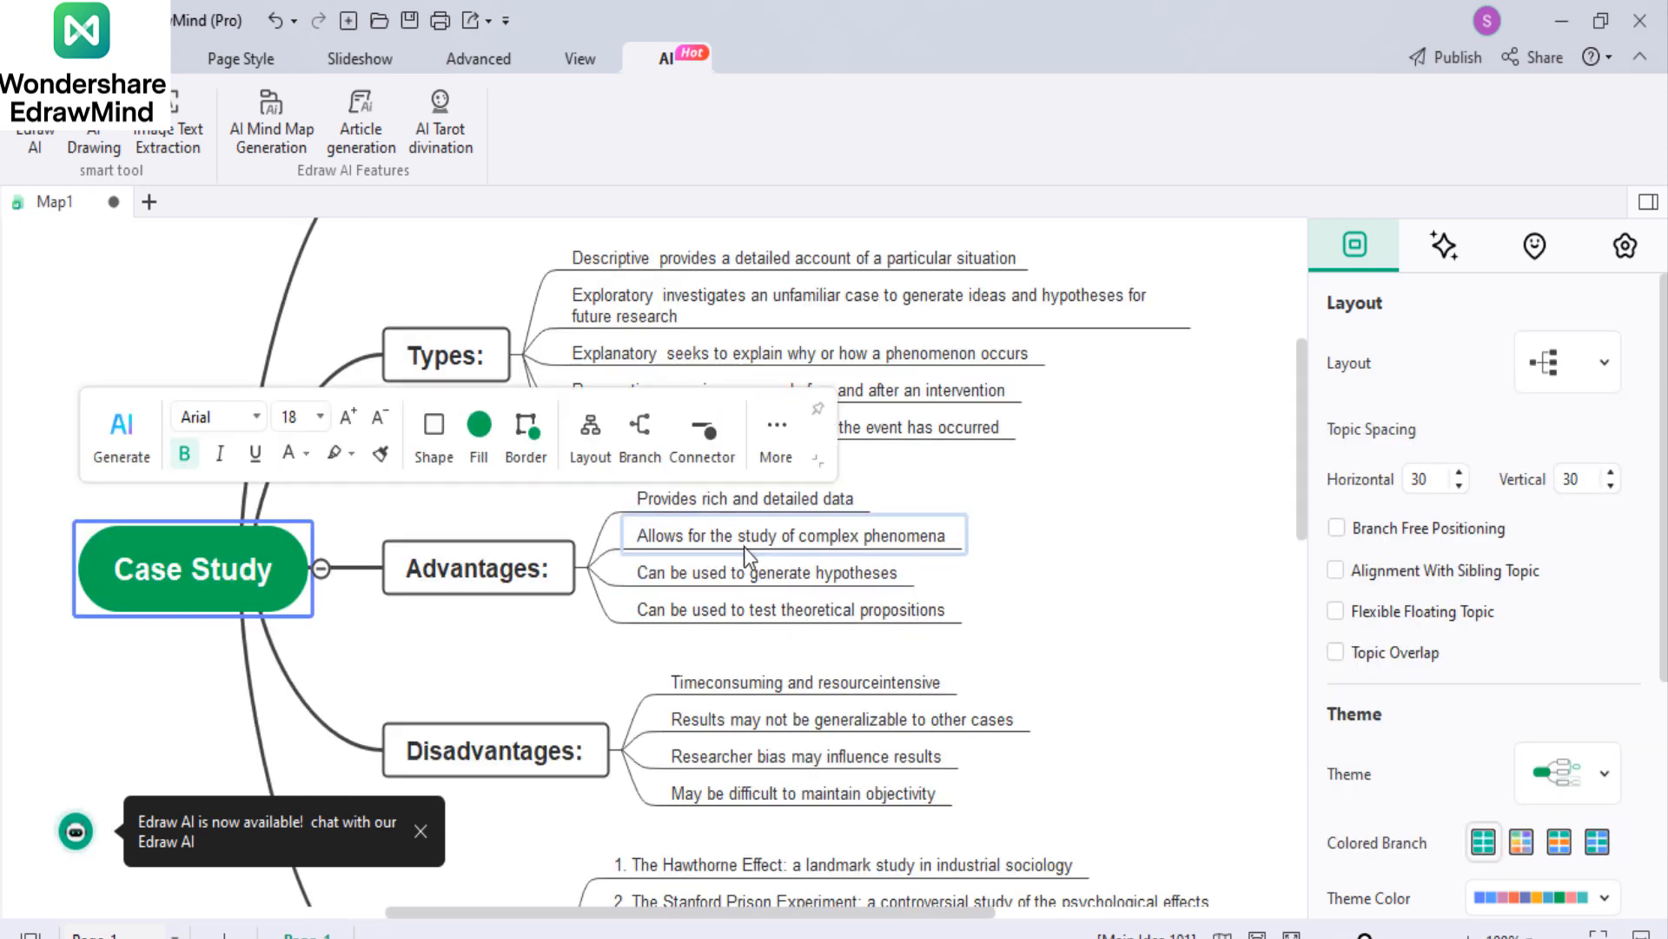
pyautogui.scroll(4, 743, 546)
pyautogui.scroll(-8, 749, 562)
pyautogui.scroll(6, 749, 562)
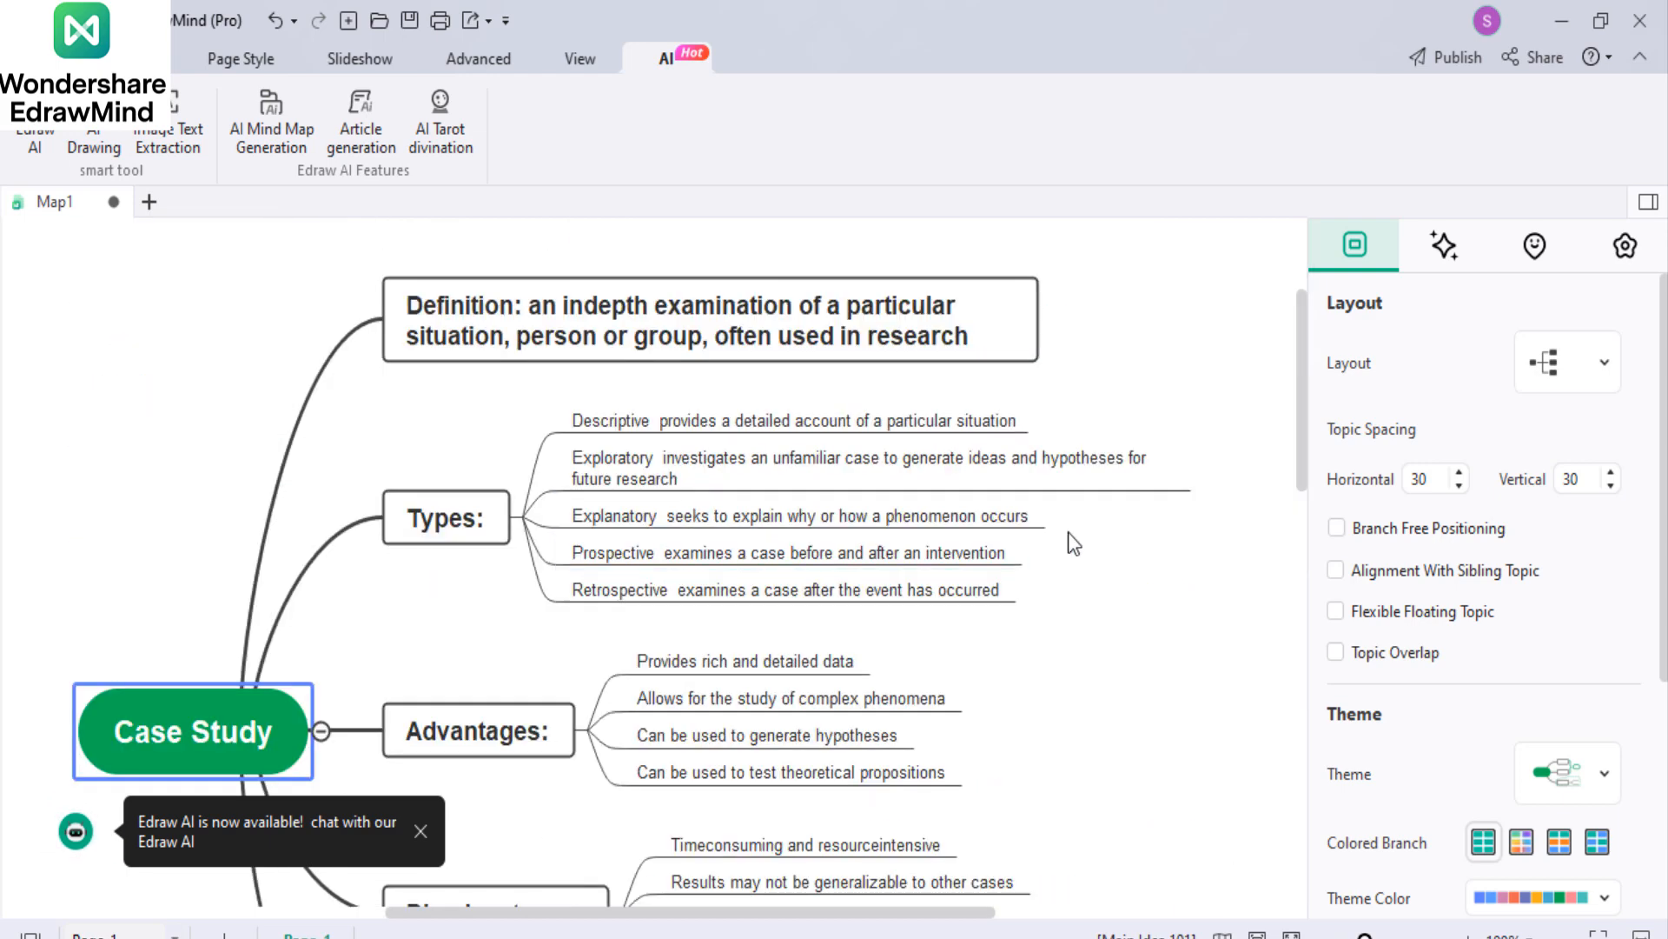
# Step: Change the map's layout to a two-sided map with branches on both sides of Case Study
pyautogui.click(1568, 362)
pyautogui.click(1447, 452)
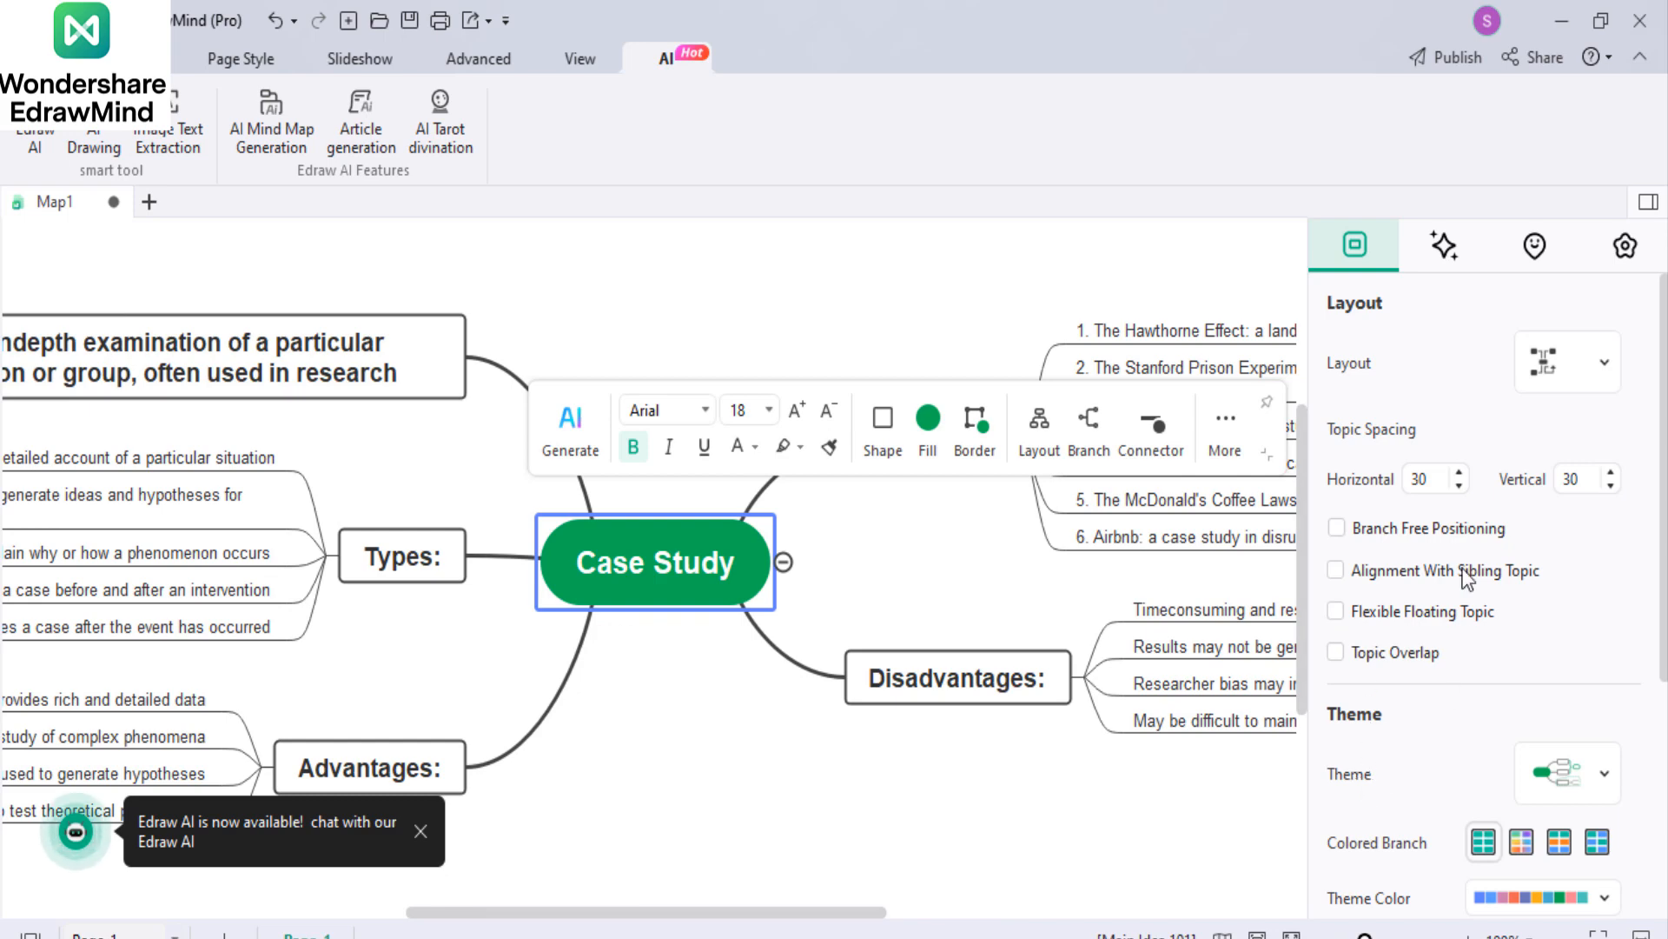
# Step: Give the Case Study central topic an orange fill and a dark gold border
pyautogui.scroll(-3, 1436, 528)
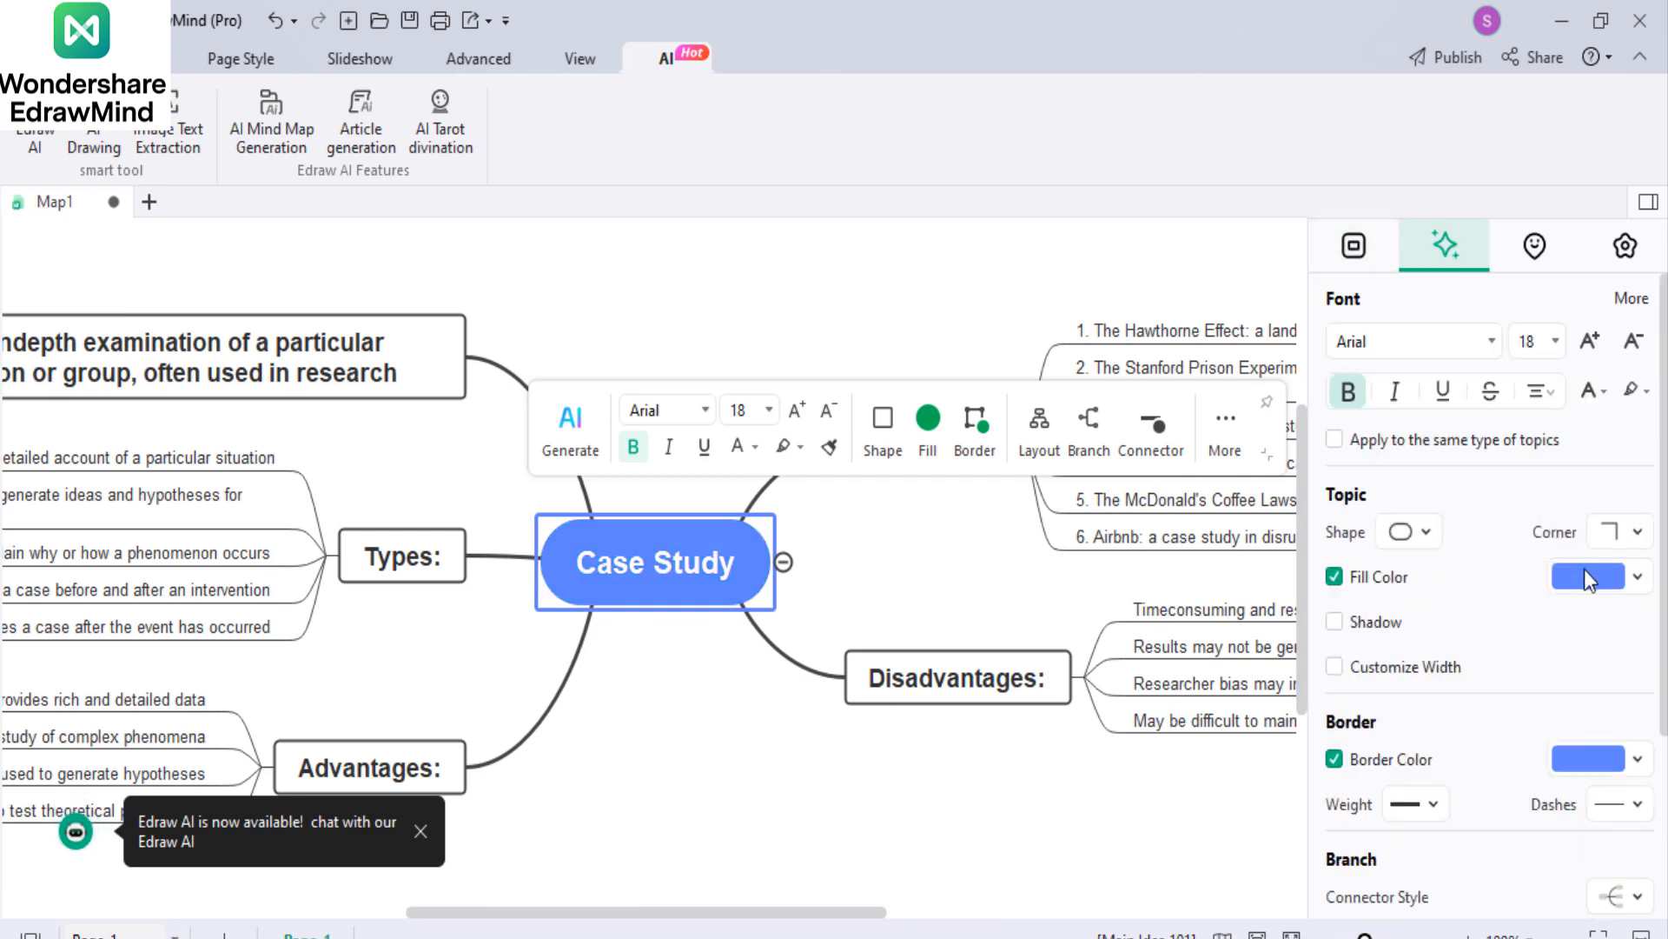
pyautogui.click(1599, 576)
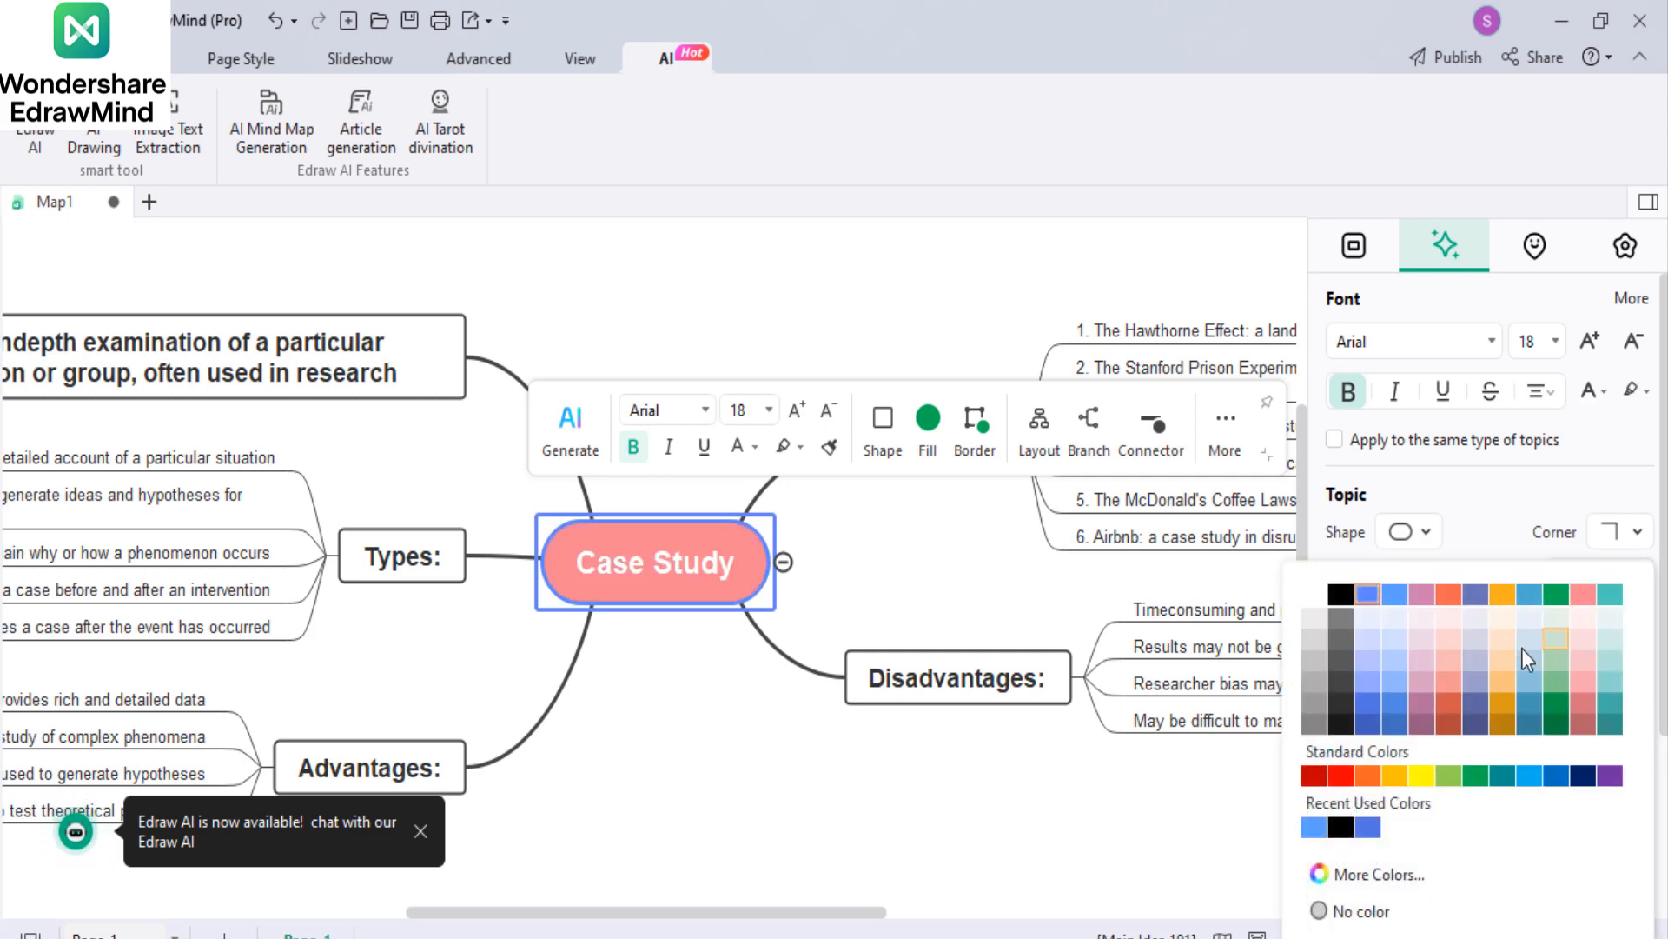
pyautogui.click(1450, 600)
pyautogui.click(1607, 759)
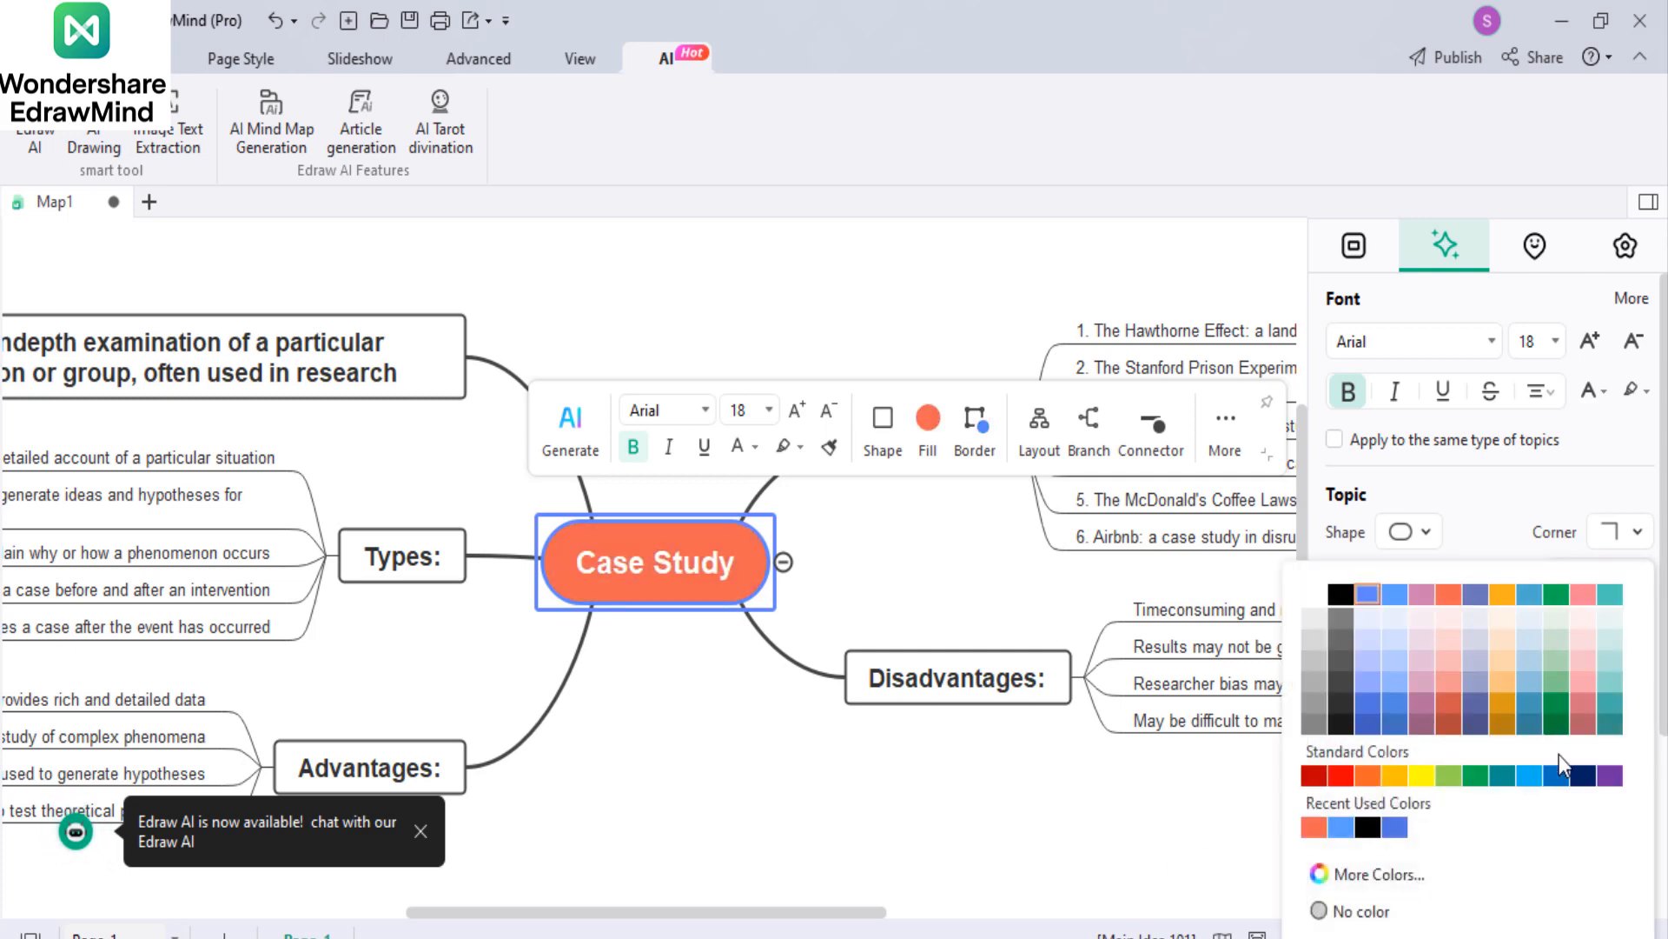
pyautogui.click(1500, 721)
# Step: Set the branch line color of Case Study to a darker orange-red
pyautogui.scroll(-3, 1422, 735)
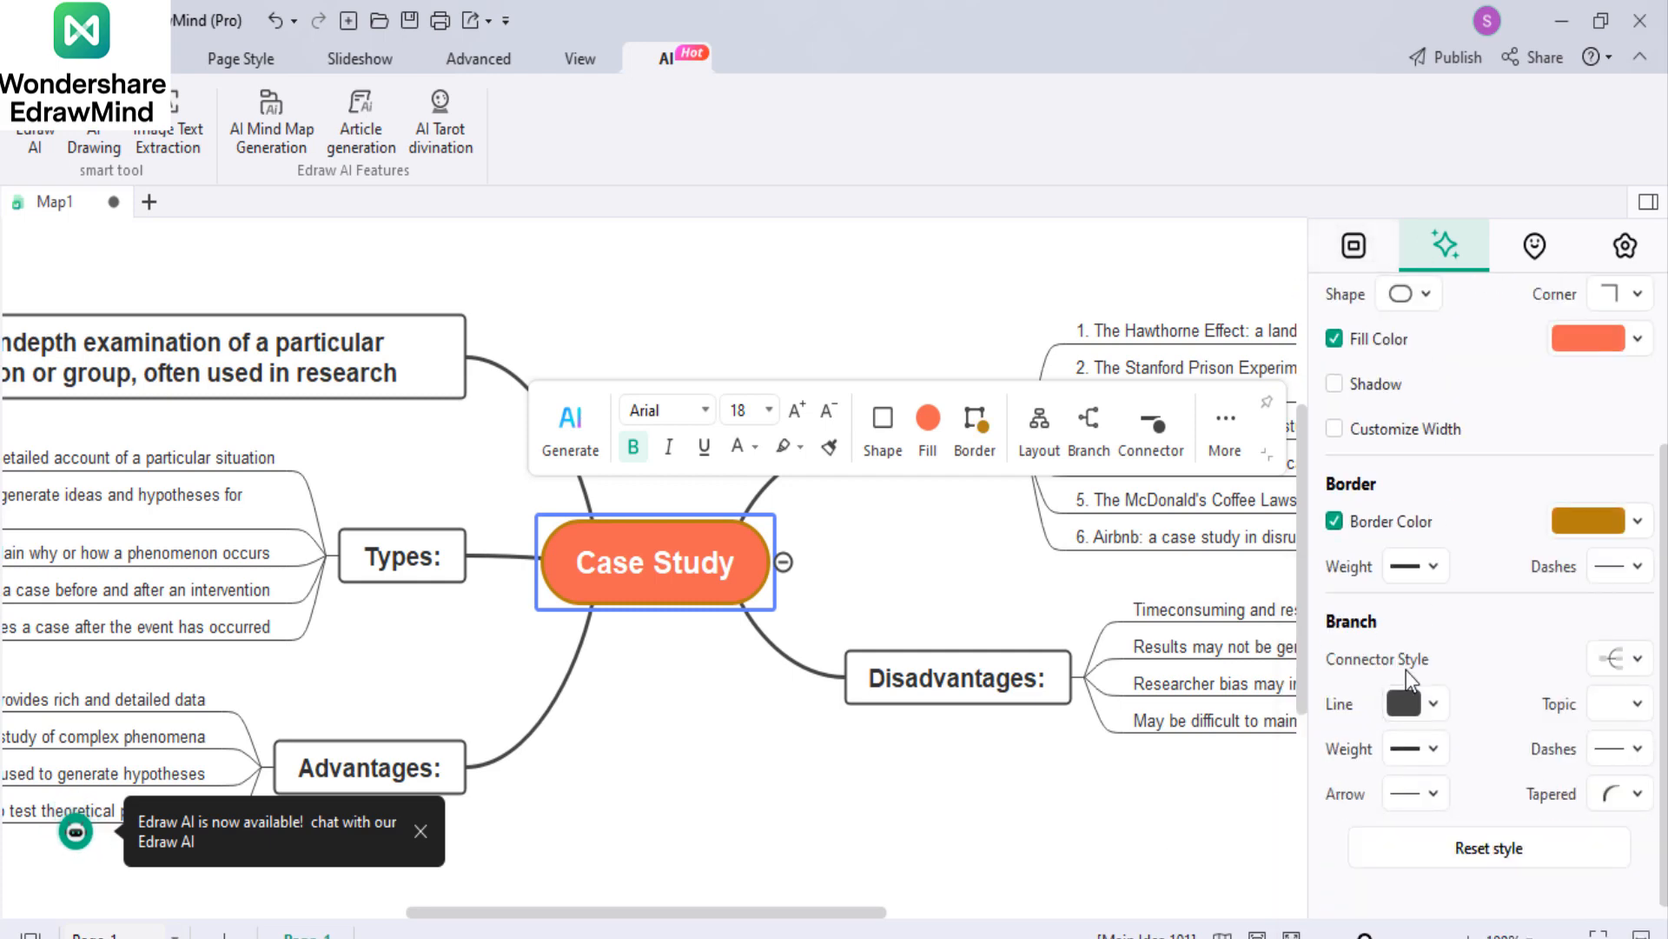
pyautogui.click(1400, 708)
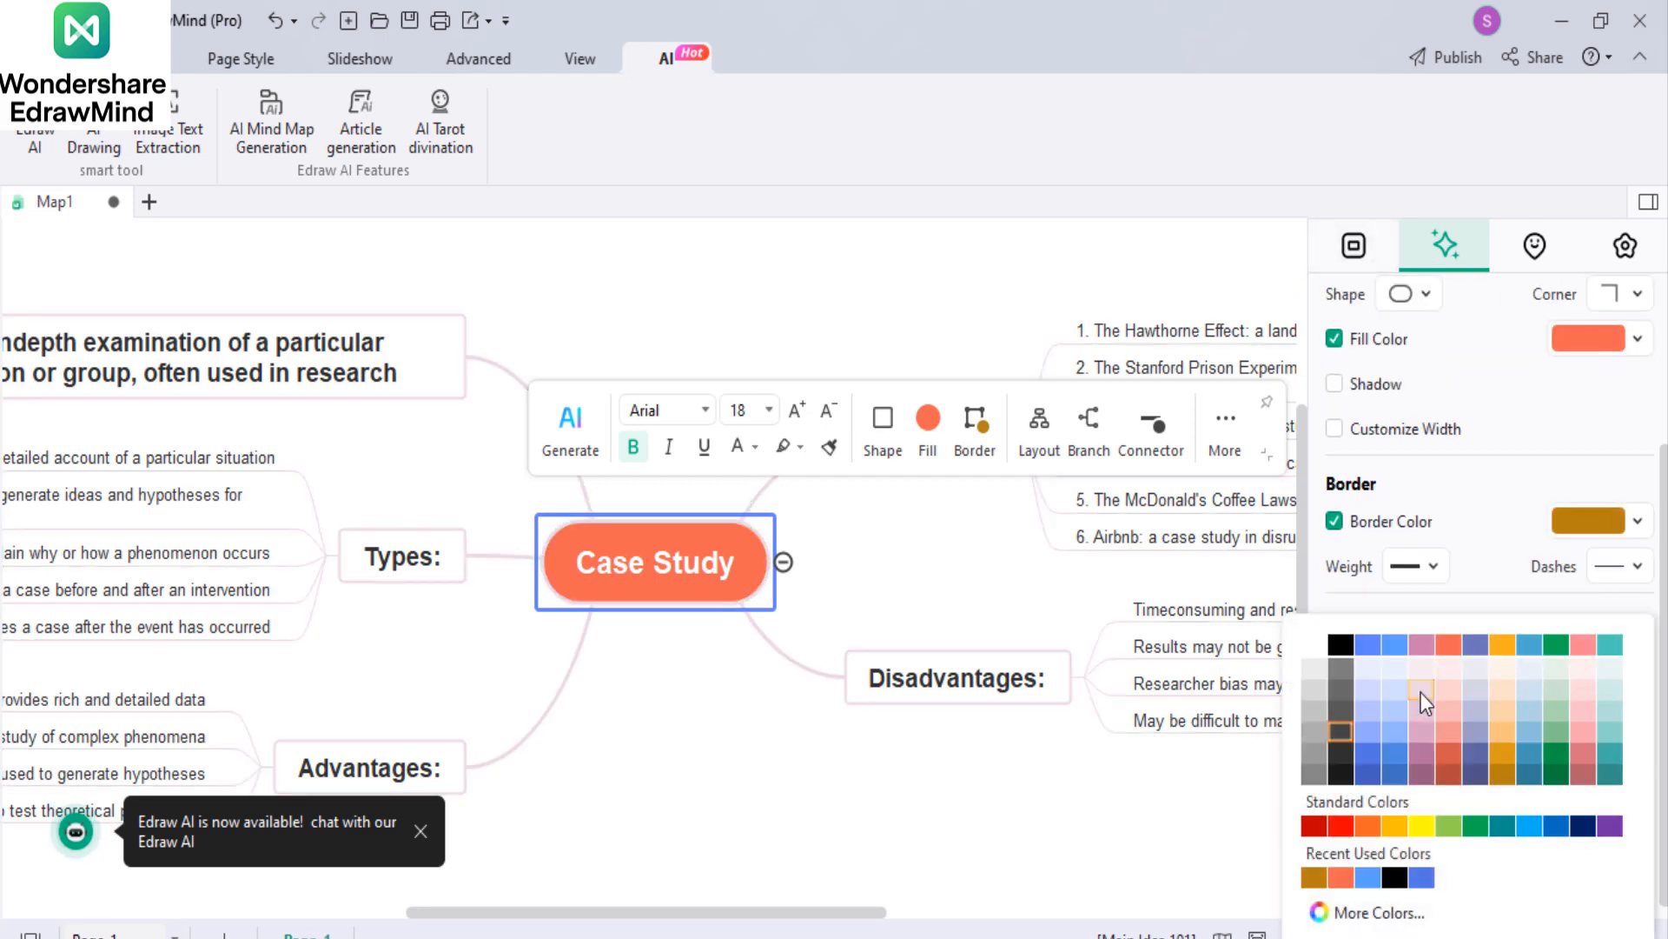
pyautogui.click(1450, 758)
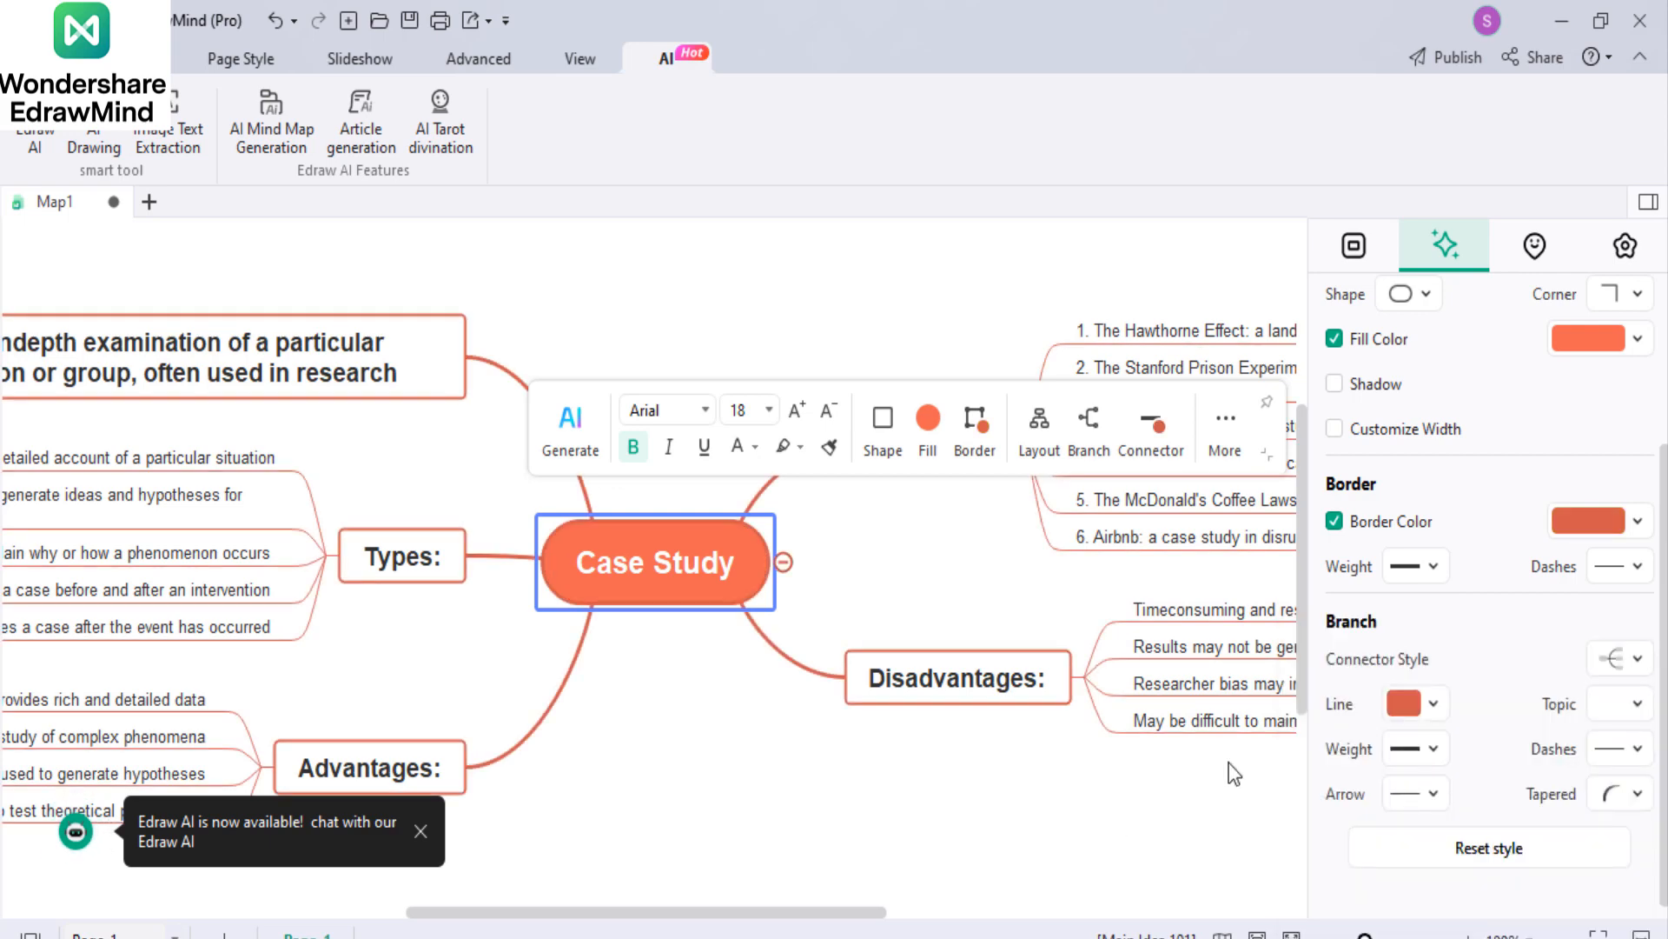
# Step: Apply a color background to the map and set it to light grayish blue
pyautogui.click(1356, 250)
pyautogui.scroll(-1, 1453, 679)
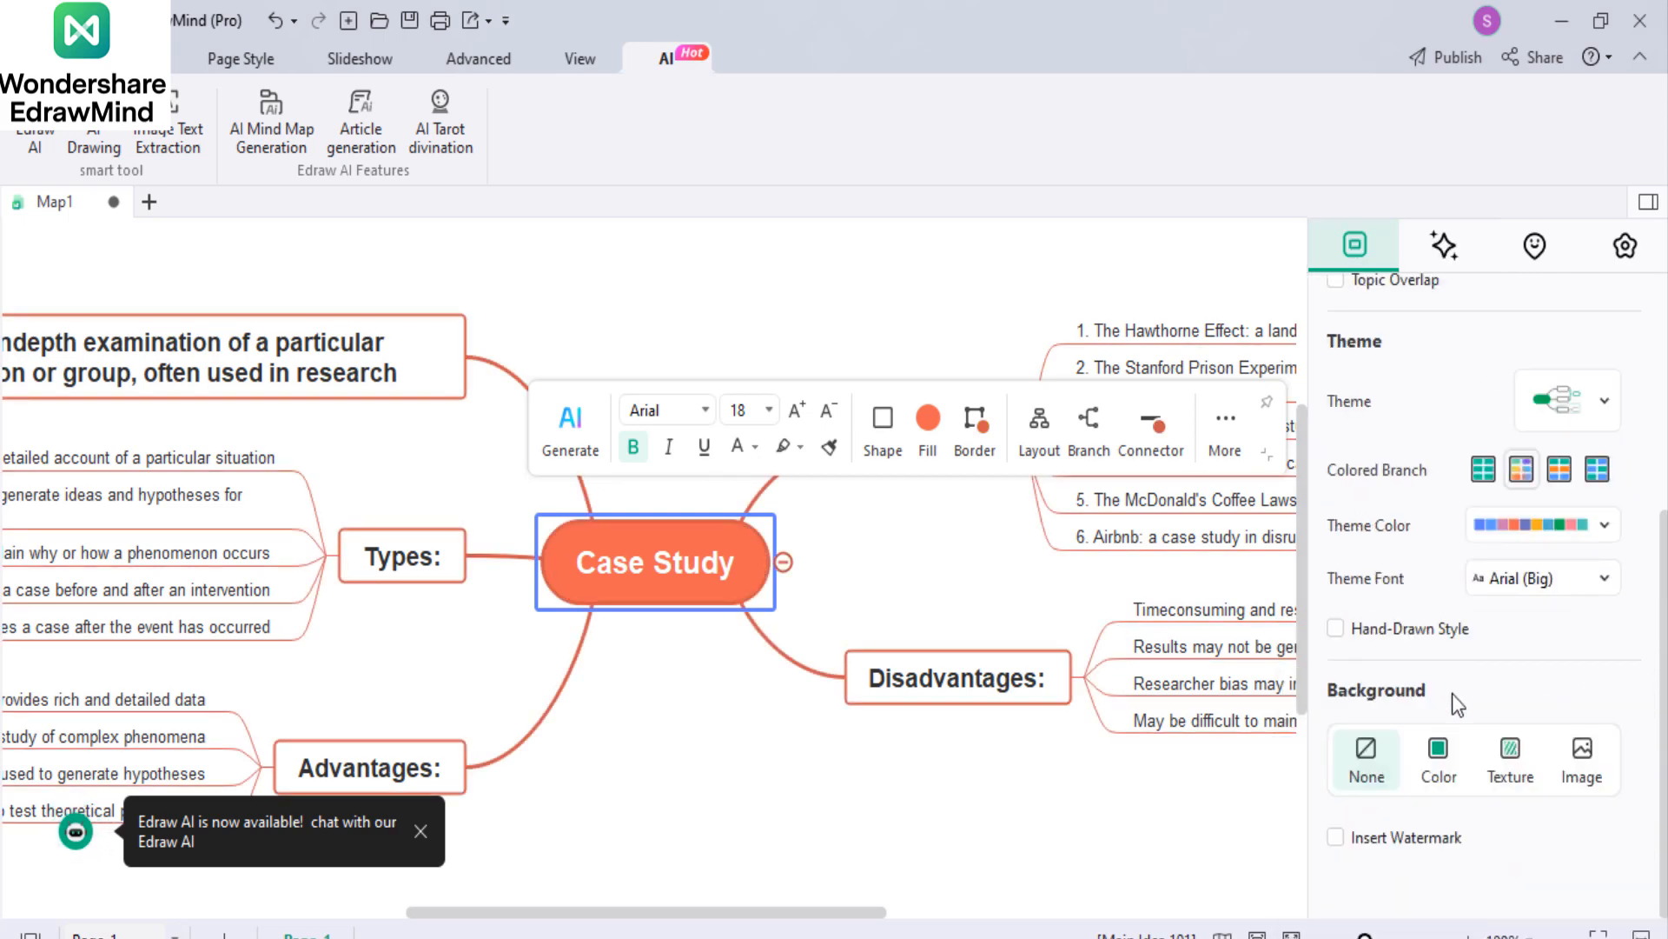
pyautogui.click(1439, 757)
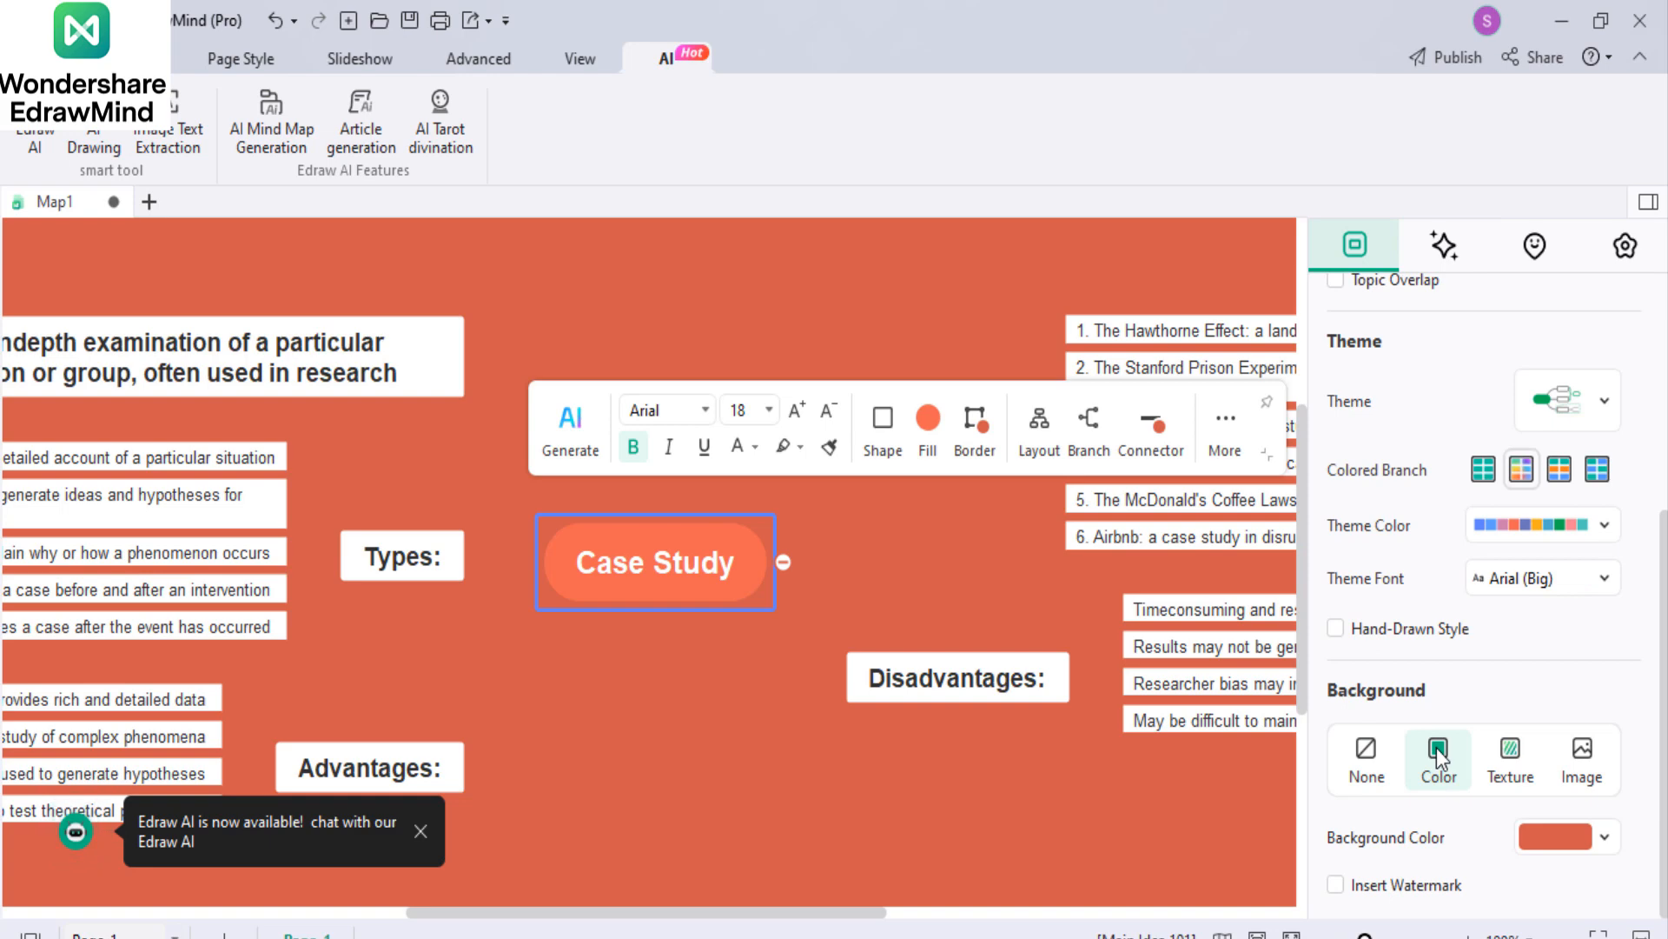
pyautogui.click(1535, 835)
pyautogui.click(1464, 717)
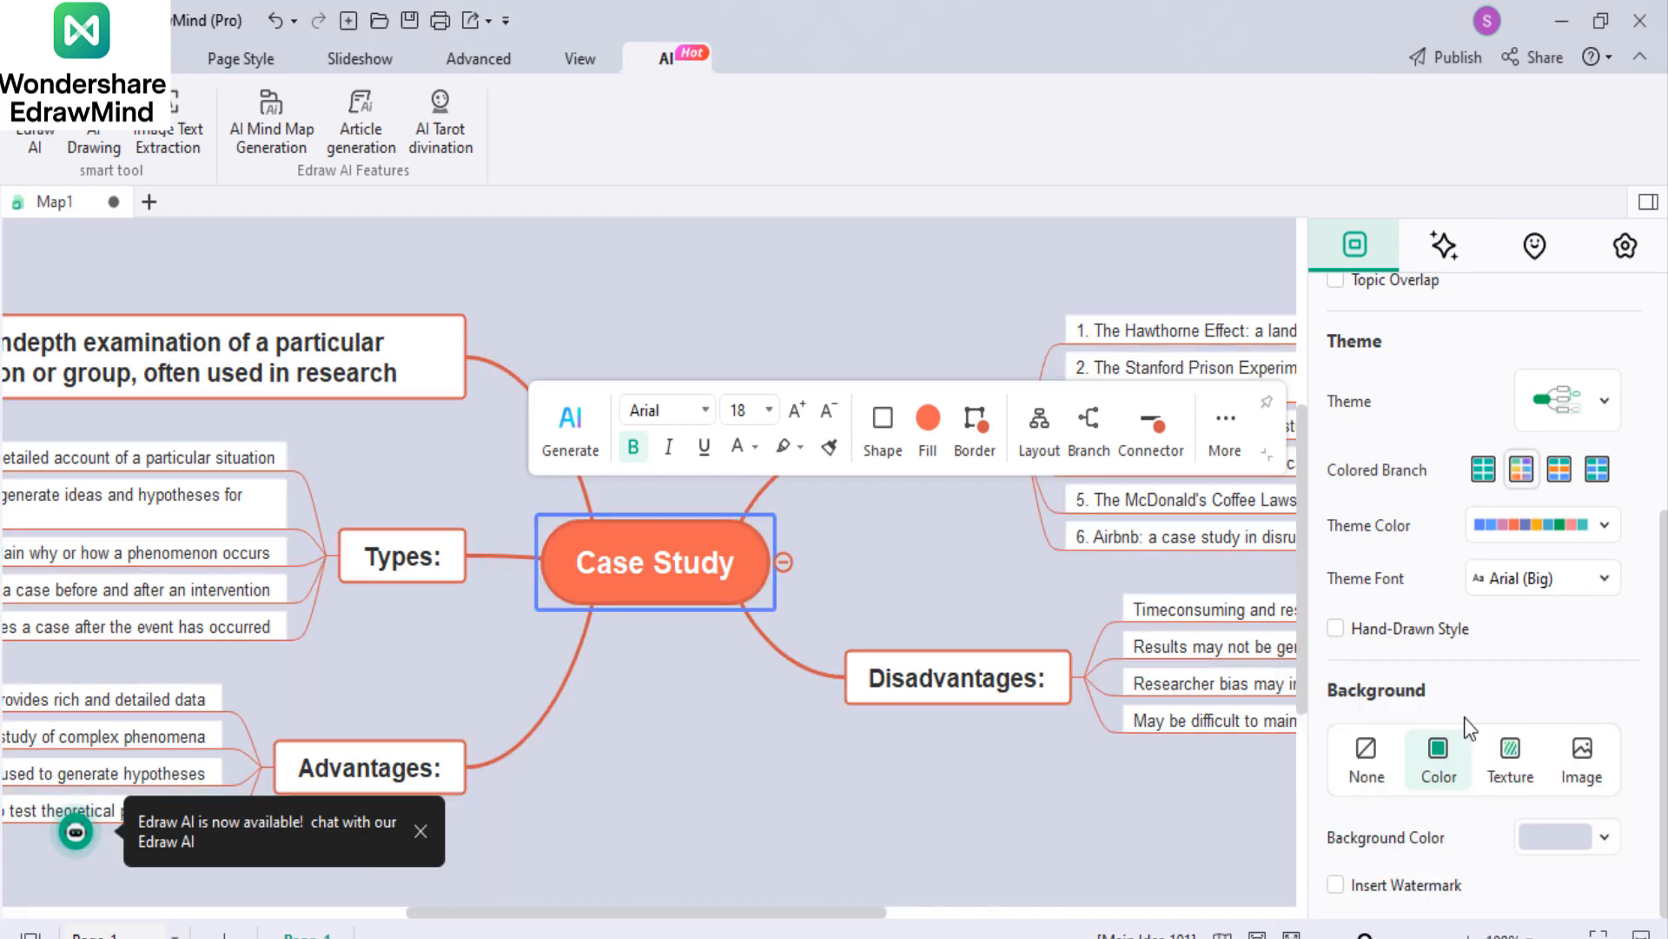
# Step: Add priority markers 1 to Examples, 2 to Disadvantages, 3 to Types and 4 to Advantages, and a blue person symbol to Case Study
pyautogui.click(1434, 261)
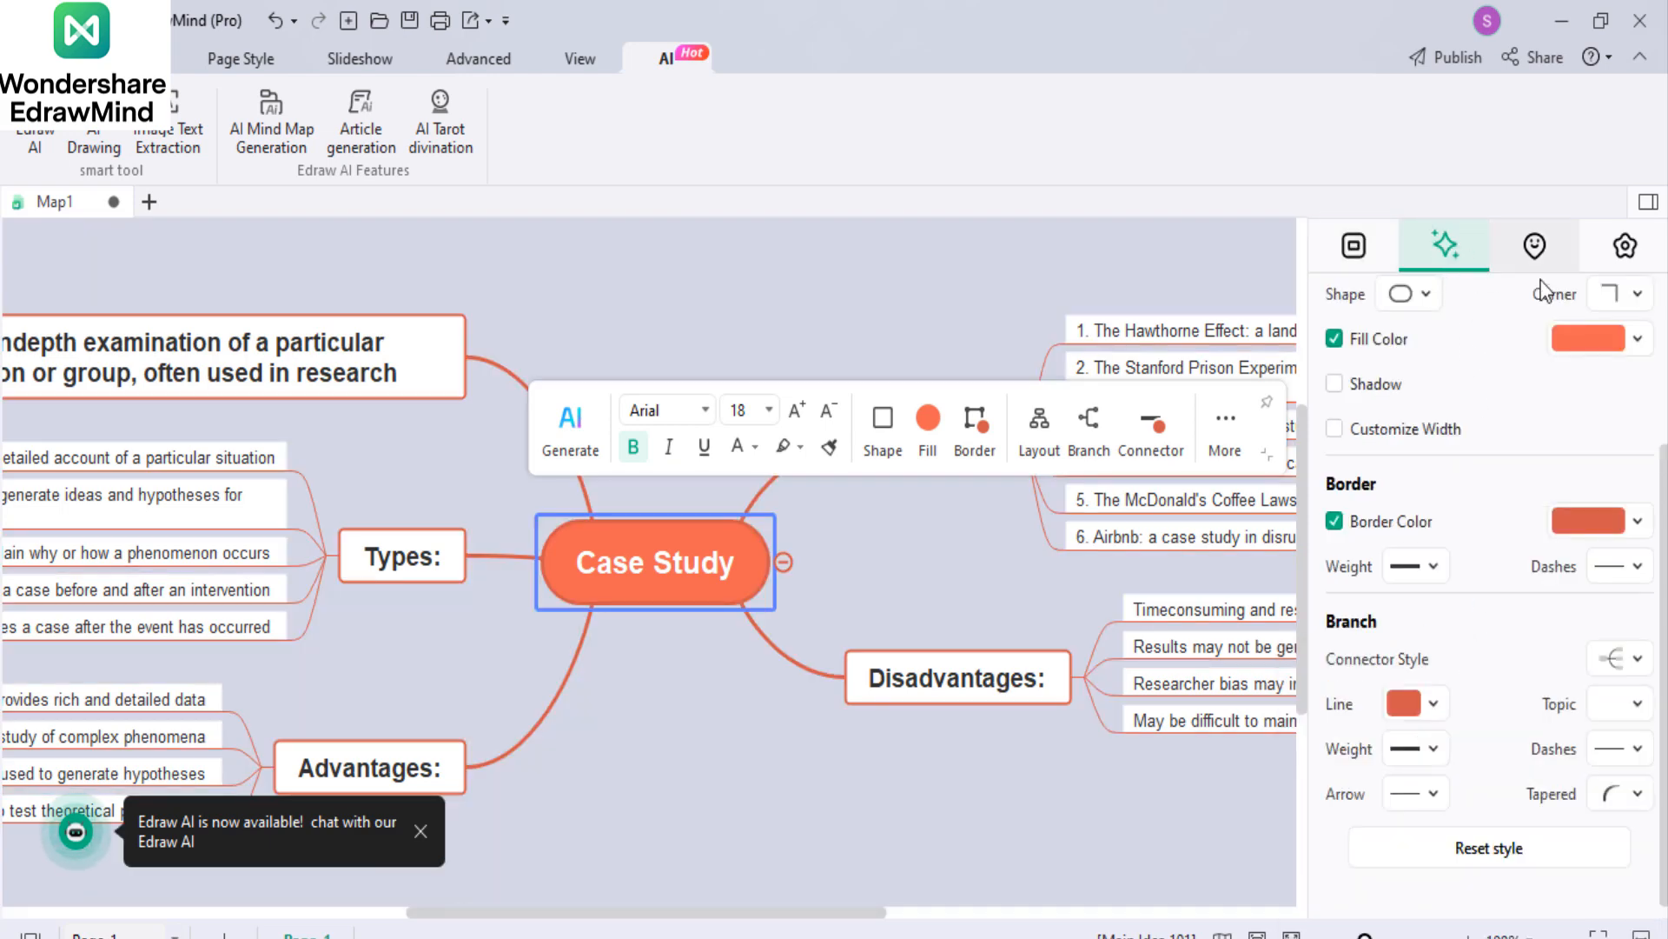
pyautogui.click(1533, 244)
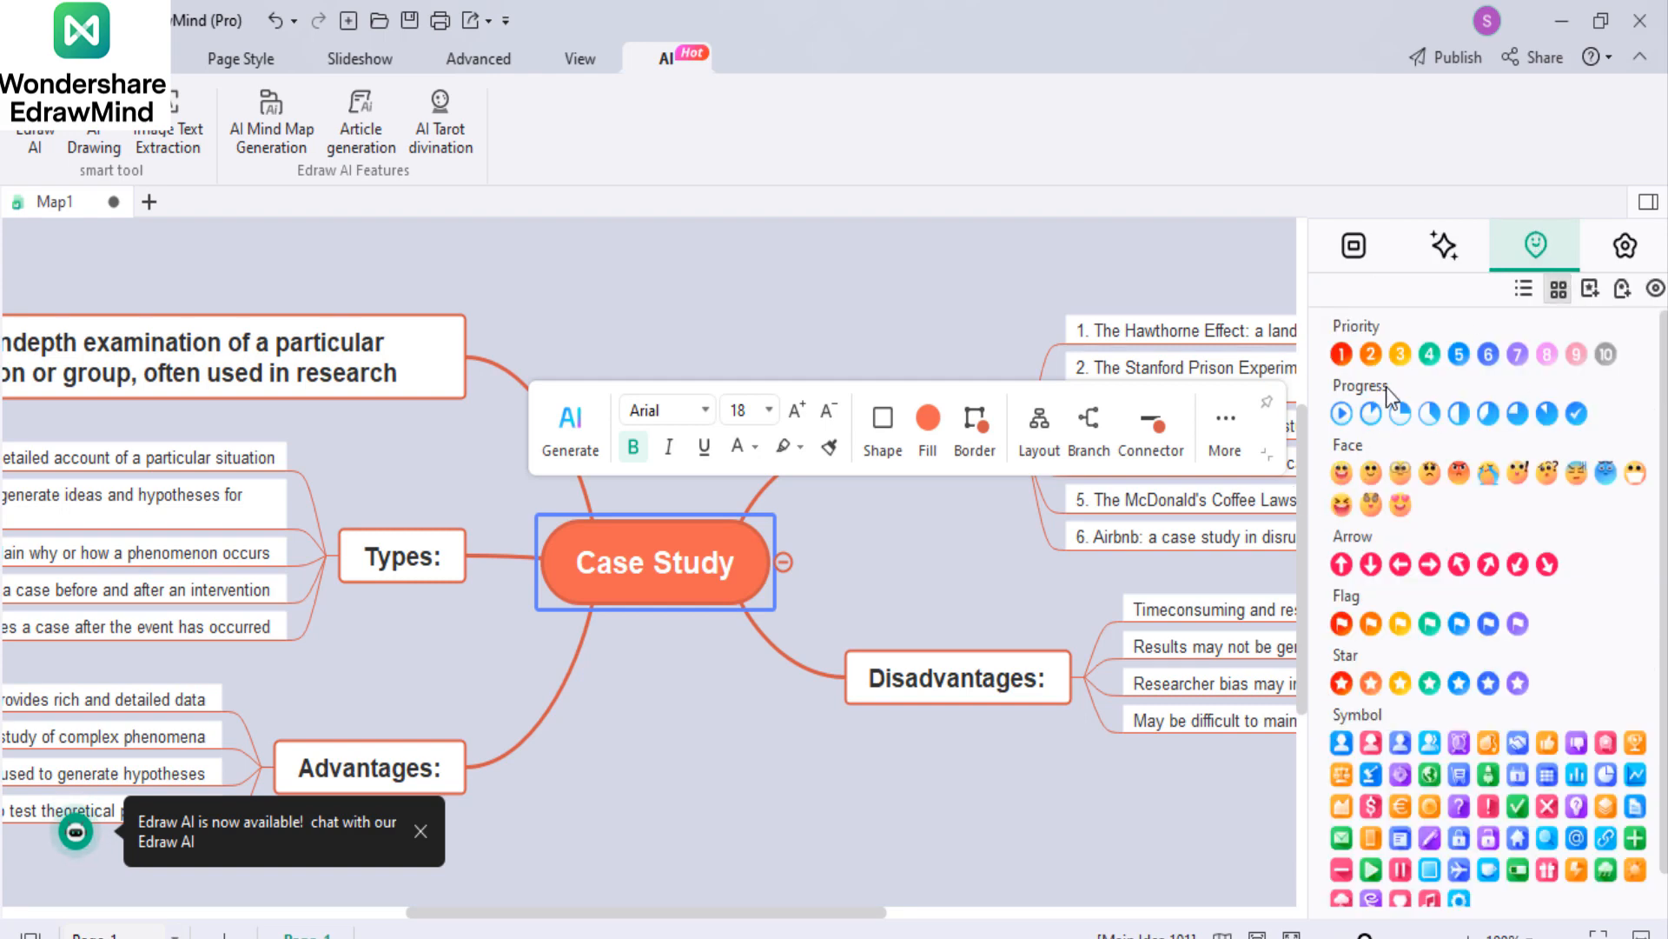
pyautogui.click(906, 607)
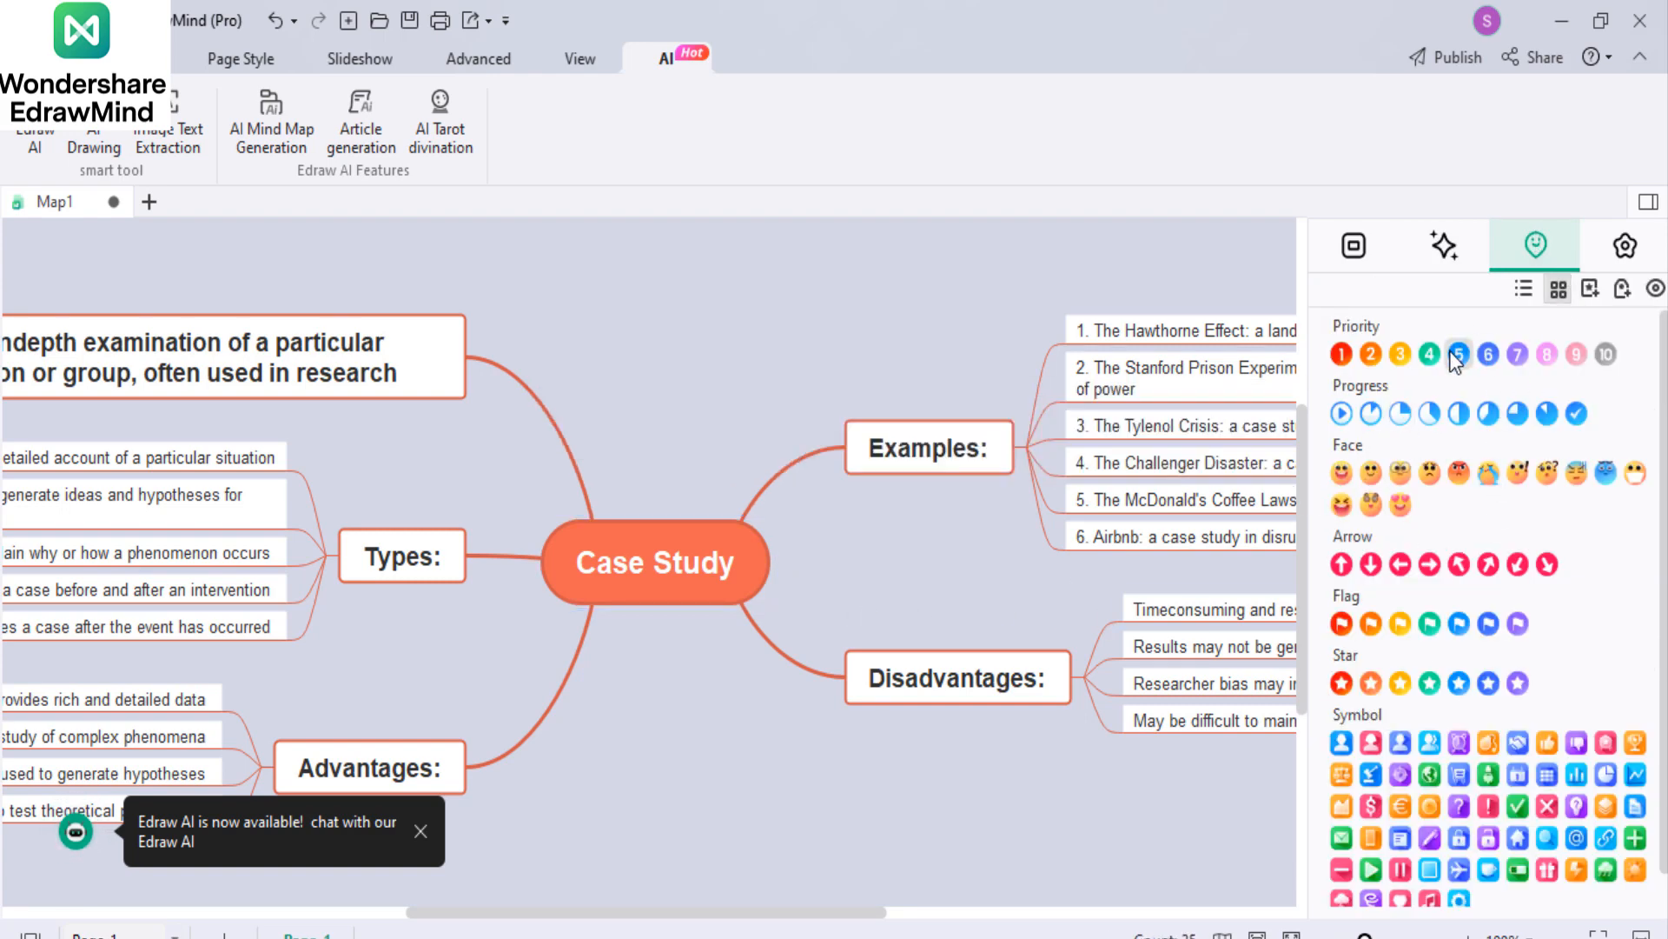
pyautogui.click(923, 456)
pyautogui.click(1344, 360)
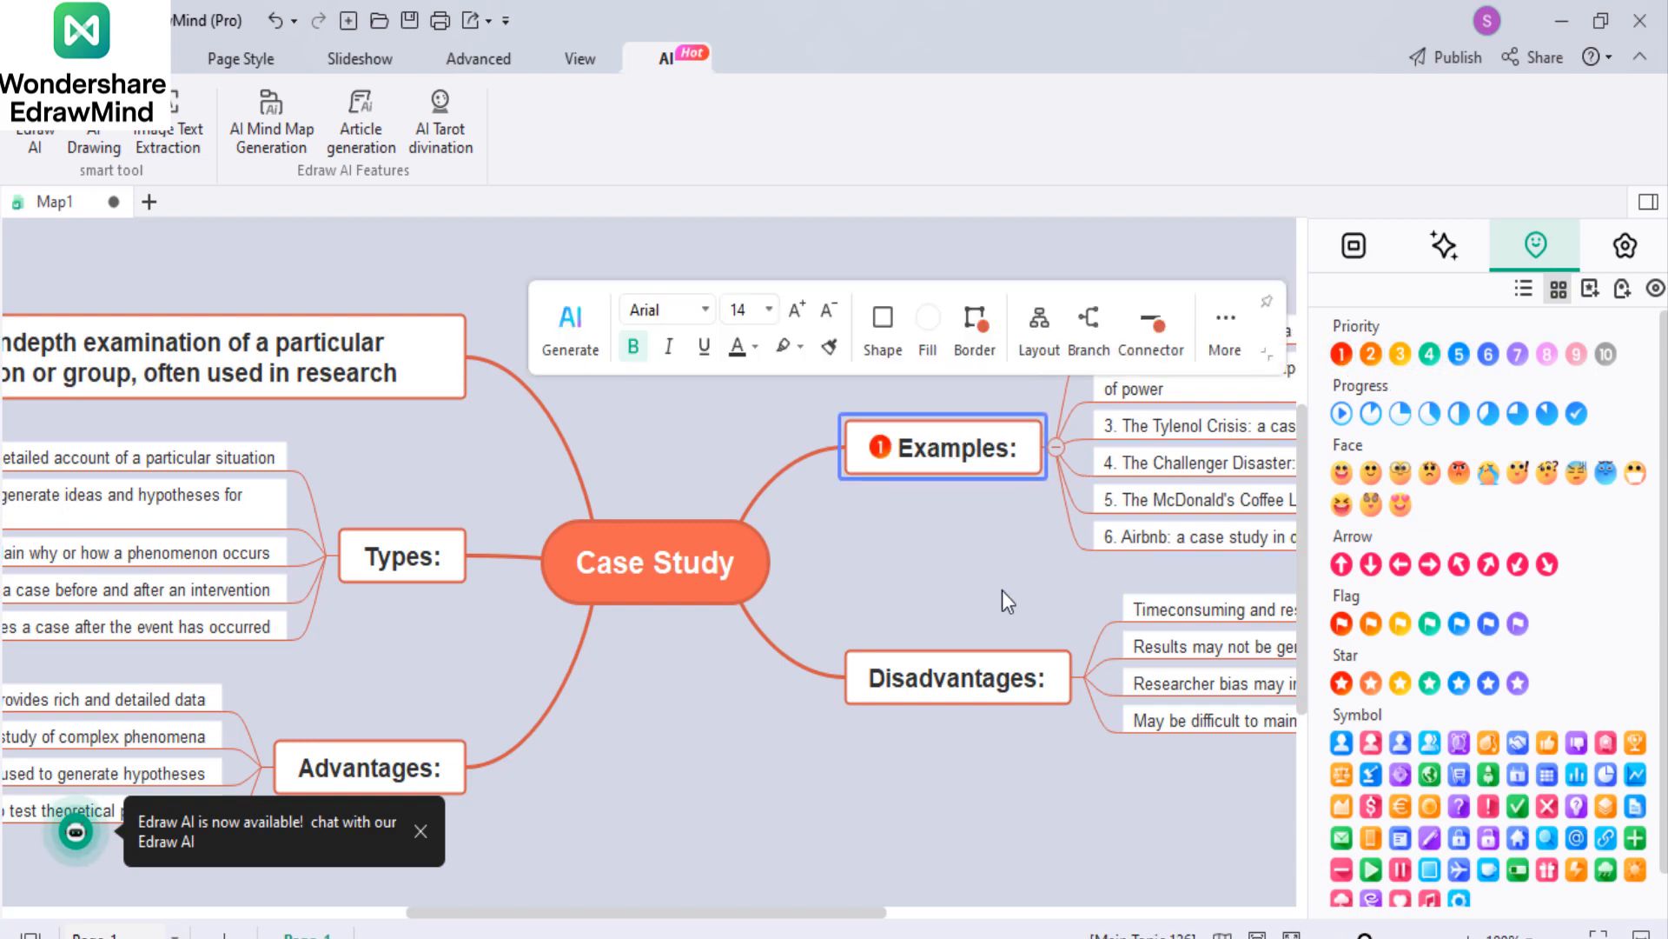
pyautogui.click(886, 690)
pyautogui.click(1371, 353)
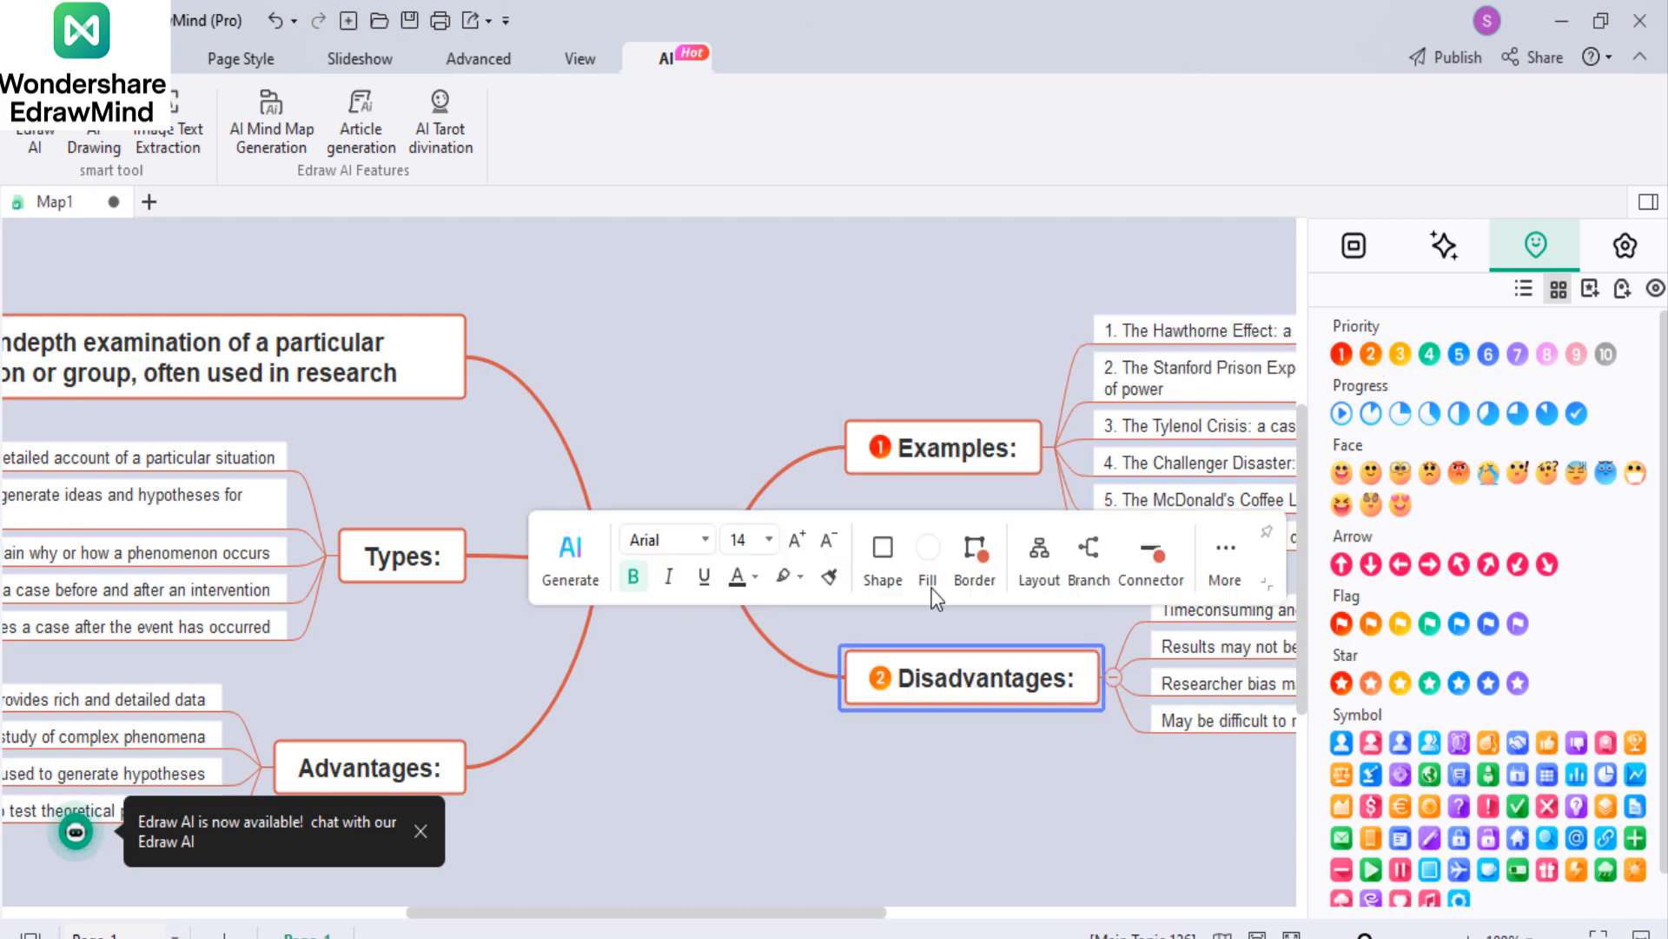
pyautogui.click(402, 556)
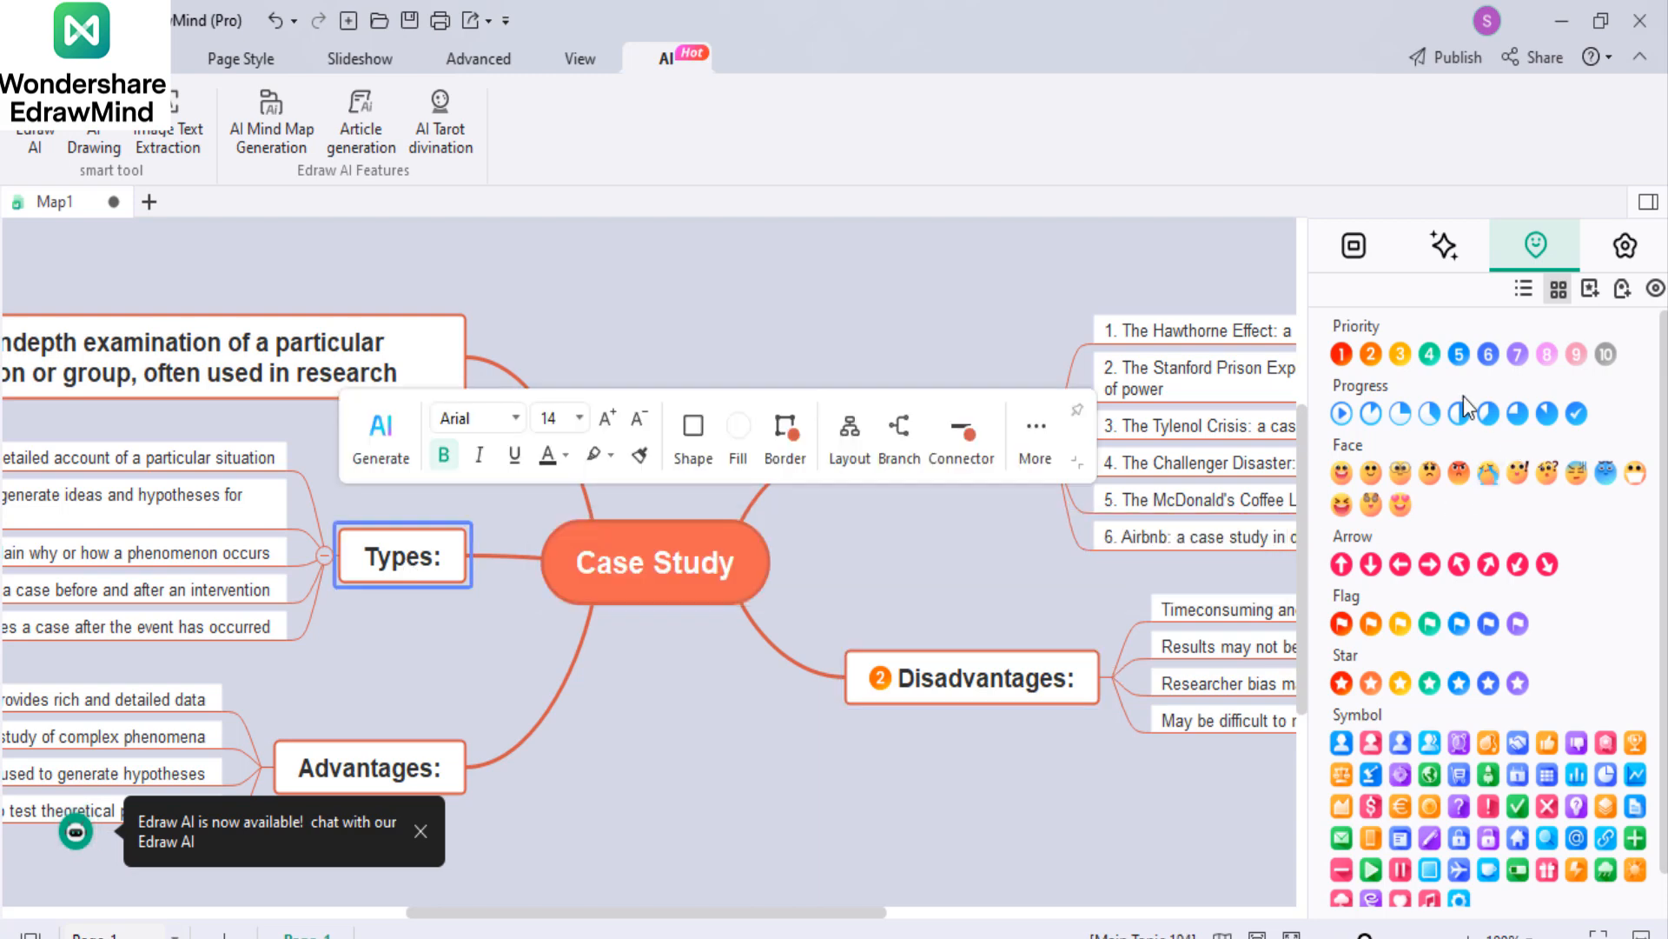
pyautogui.click(1403, 358)
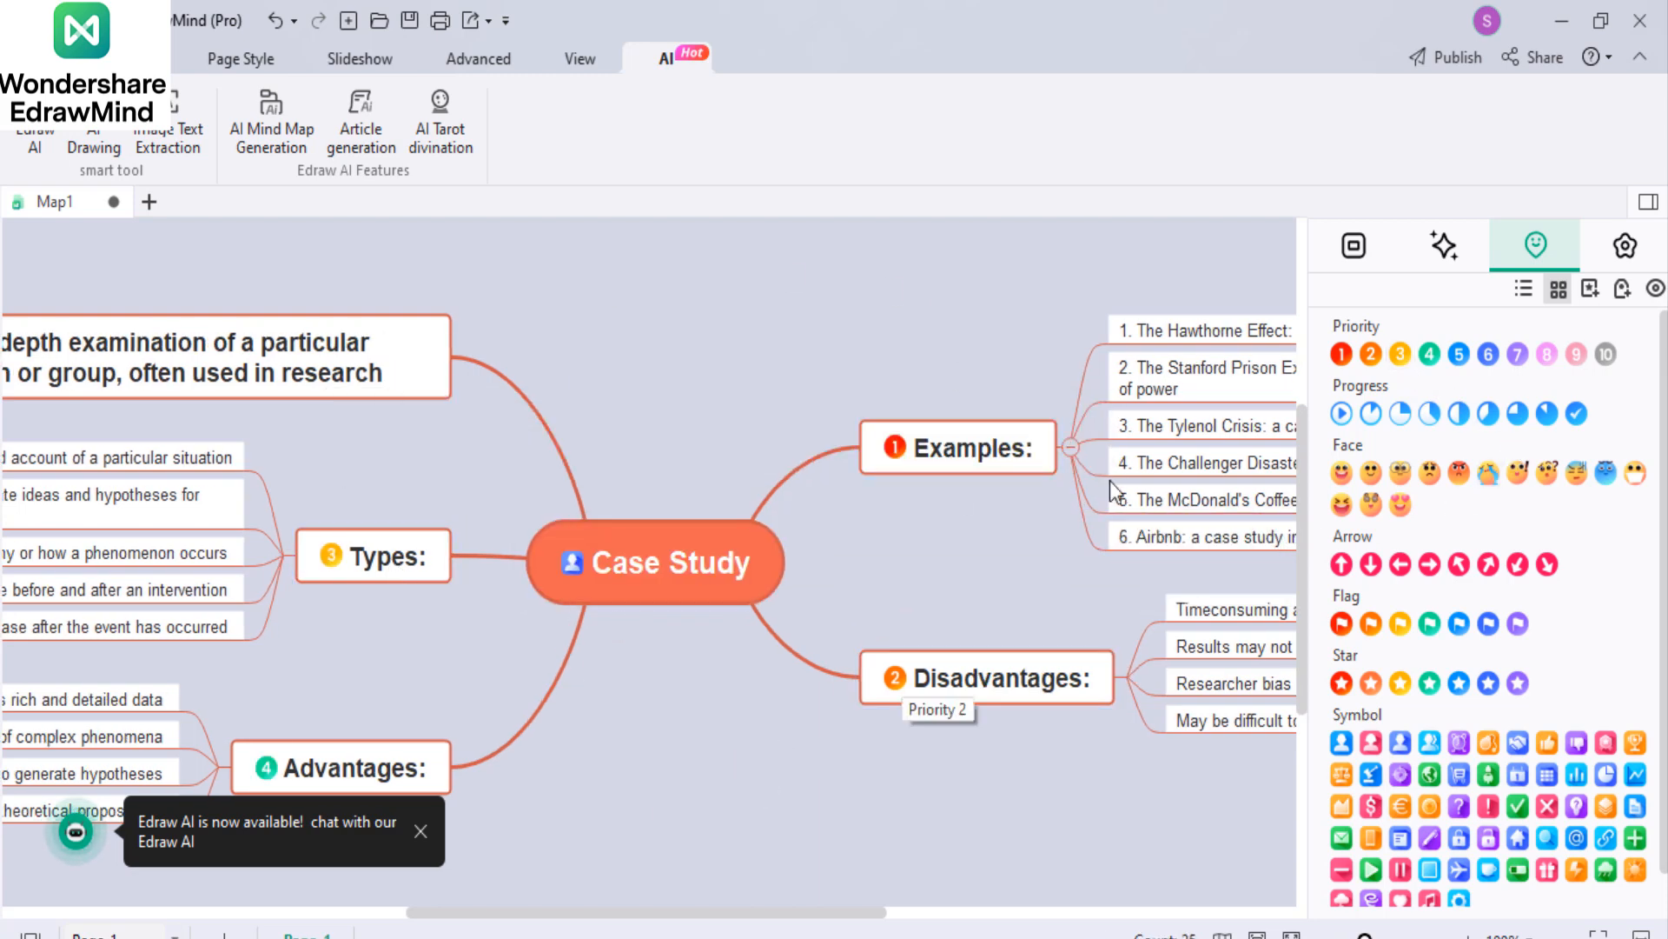
# Step: Insert the green desk lamp clipart from the Education category below Case Study and move it slightly up and to the left
pyautogui.click(1633, 247)
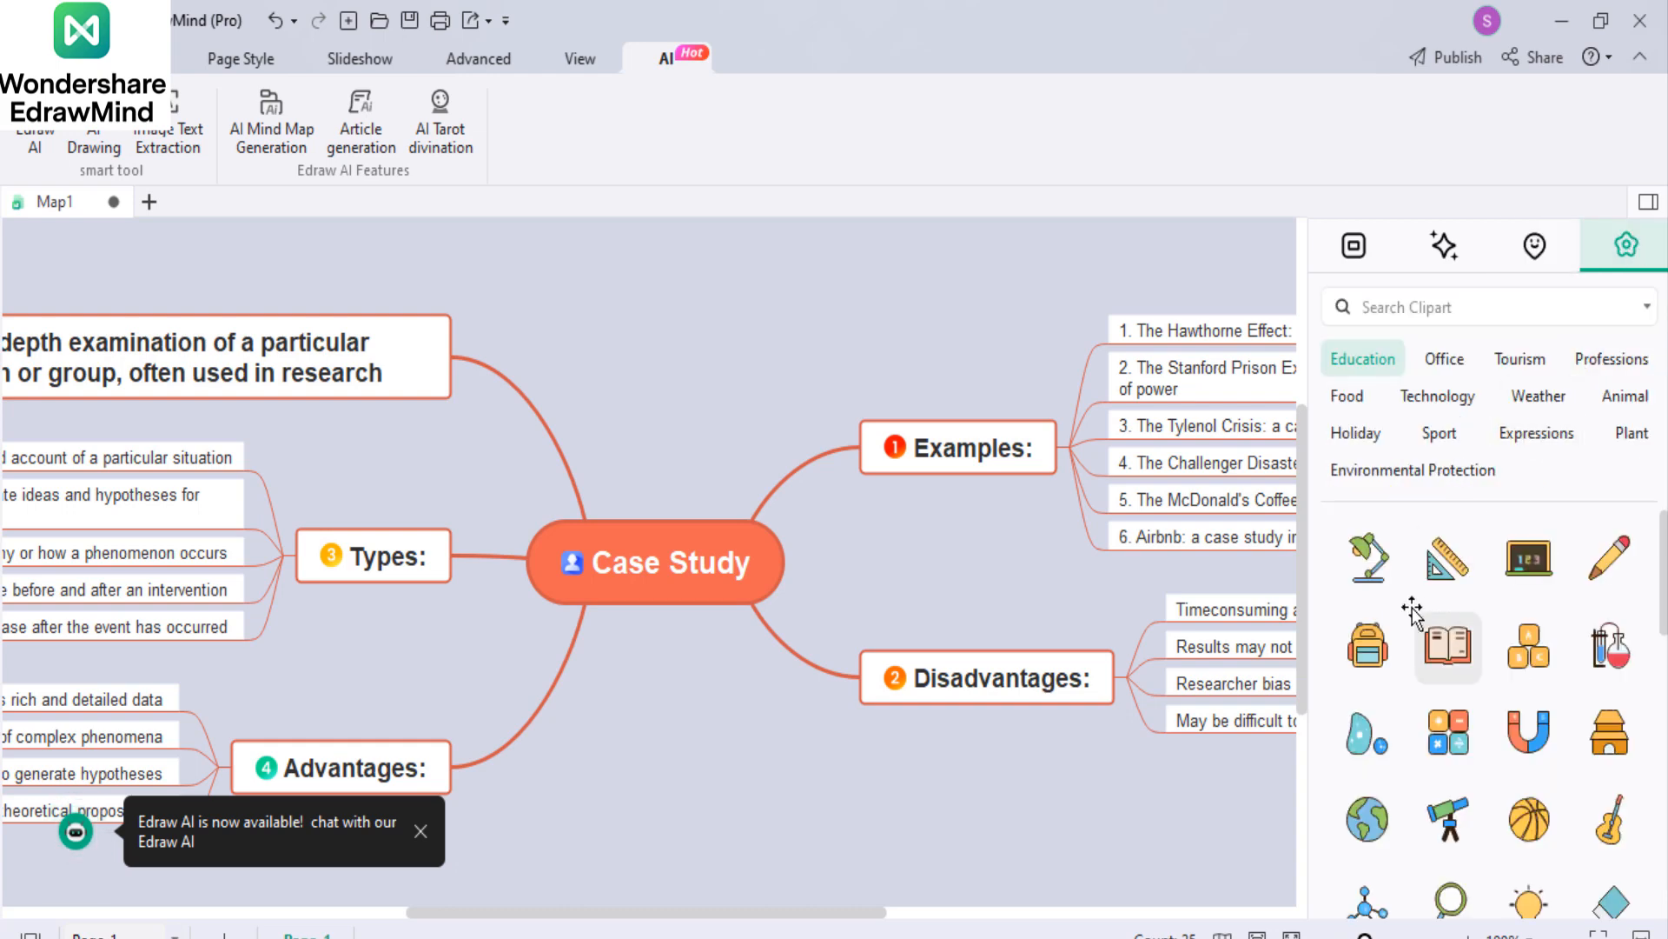
pyautogui.moveTo(1368, 556); pyautogui.dragTo(686, 730)
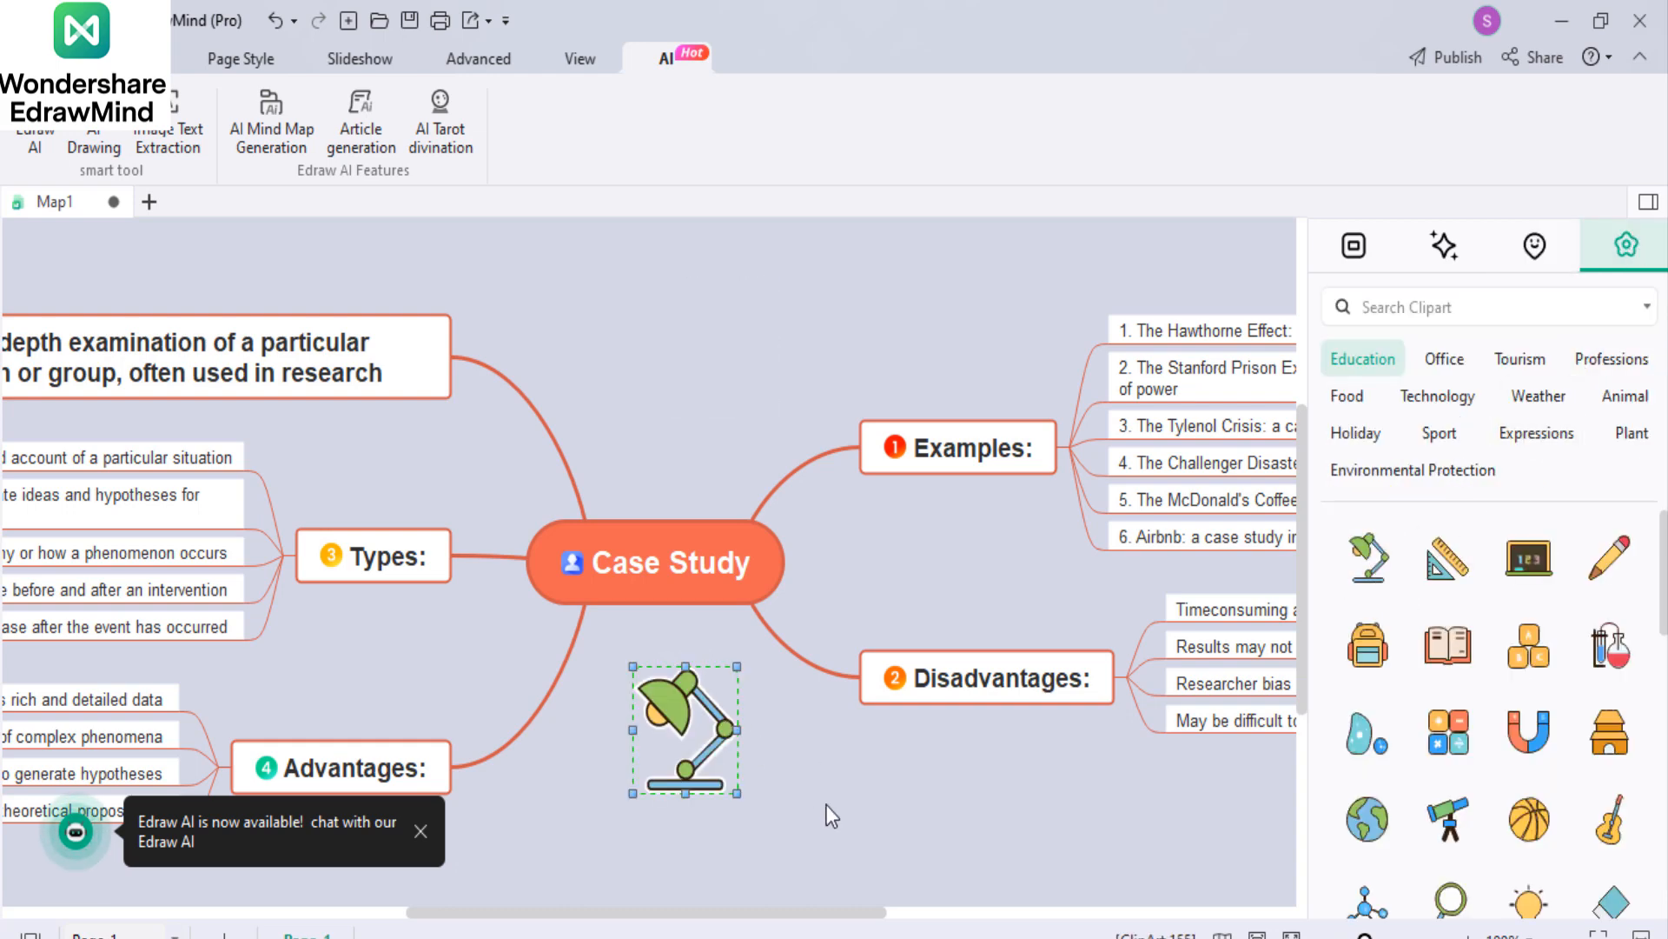
pyautogui.scroll(-5, 1451, 764)
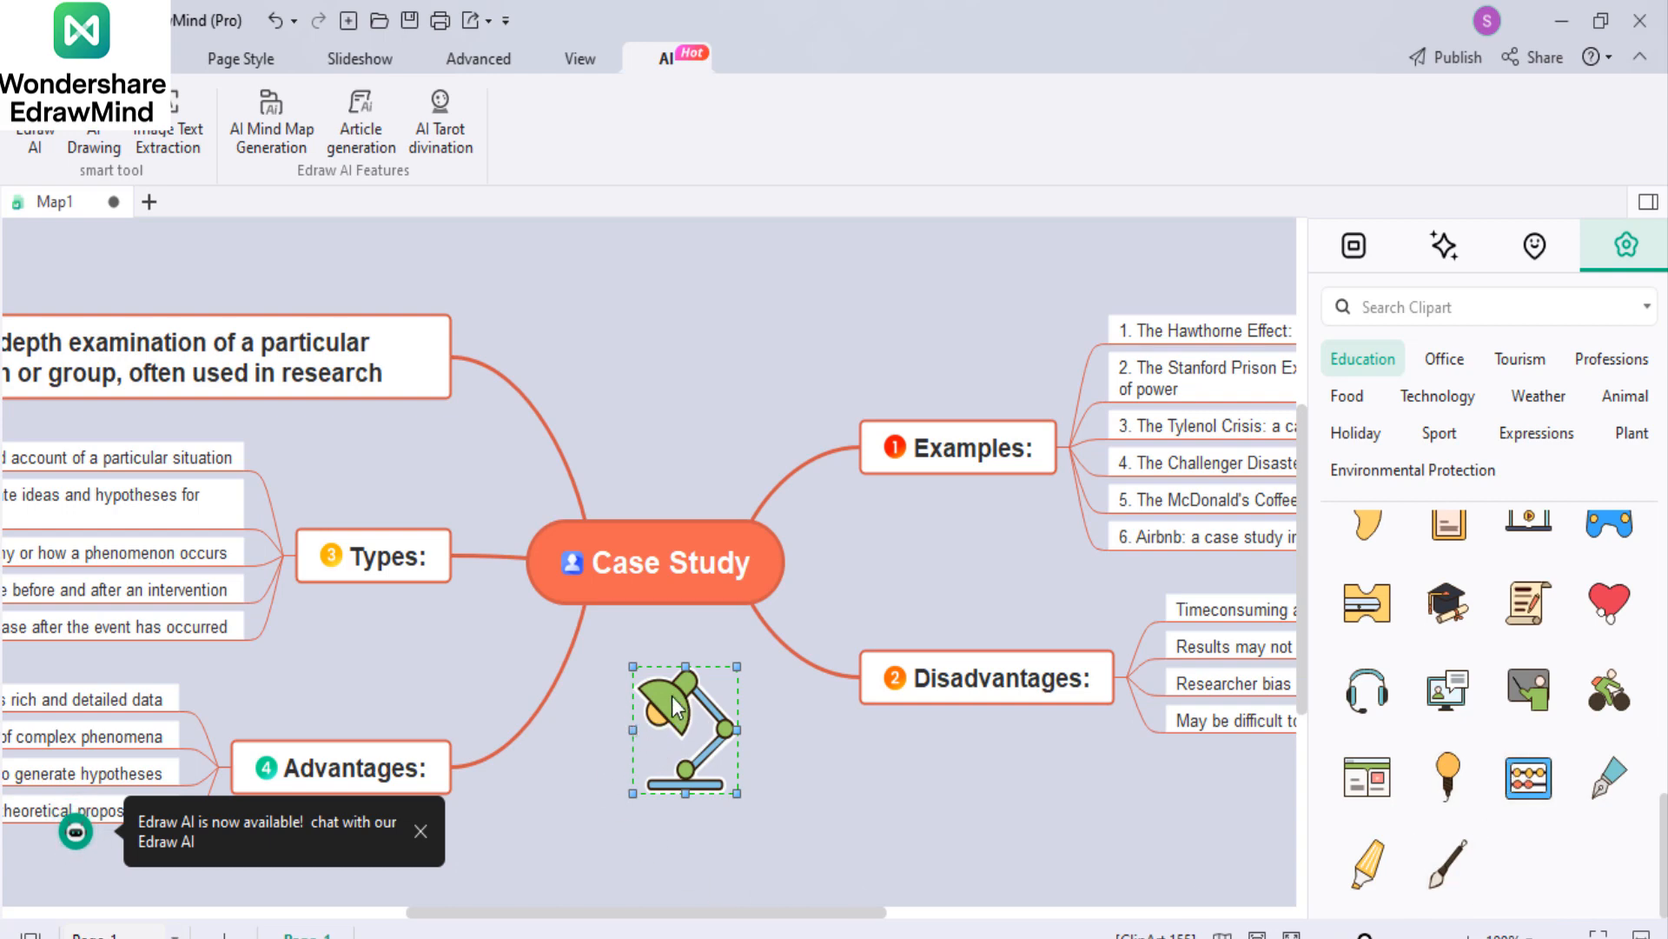
pyautogui.moveTo(676, 706); pyautogui.dragTo(653, 680)
pyautogui.click(730, 787)
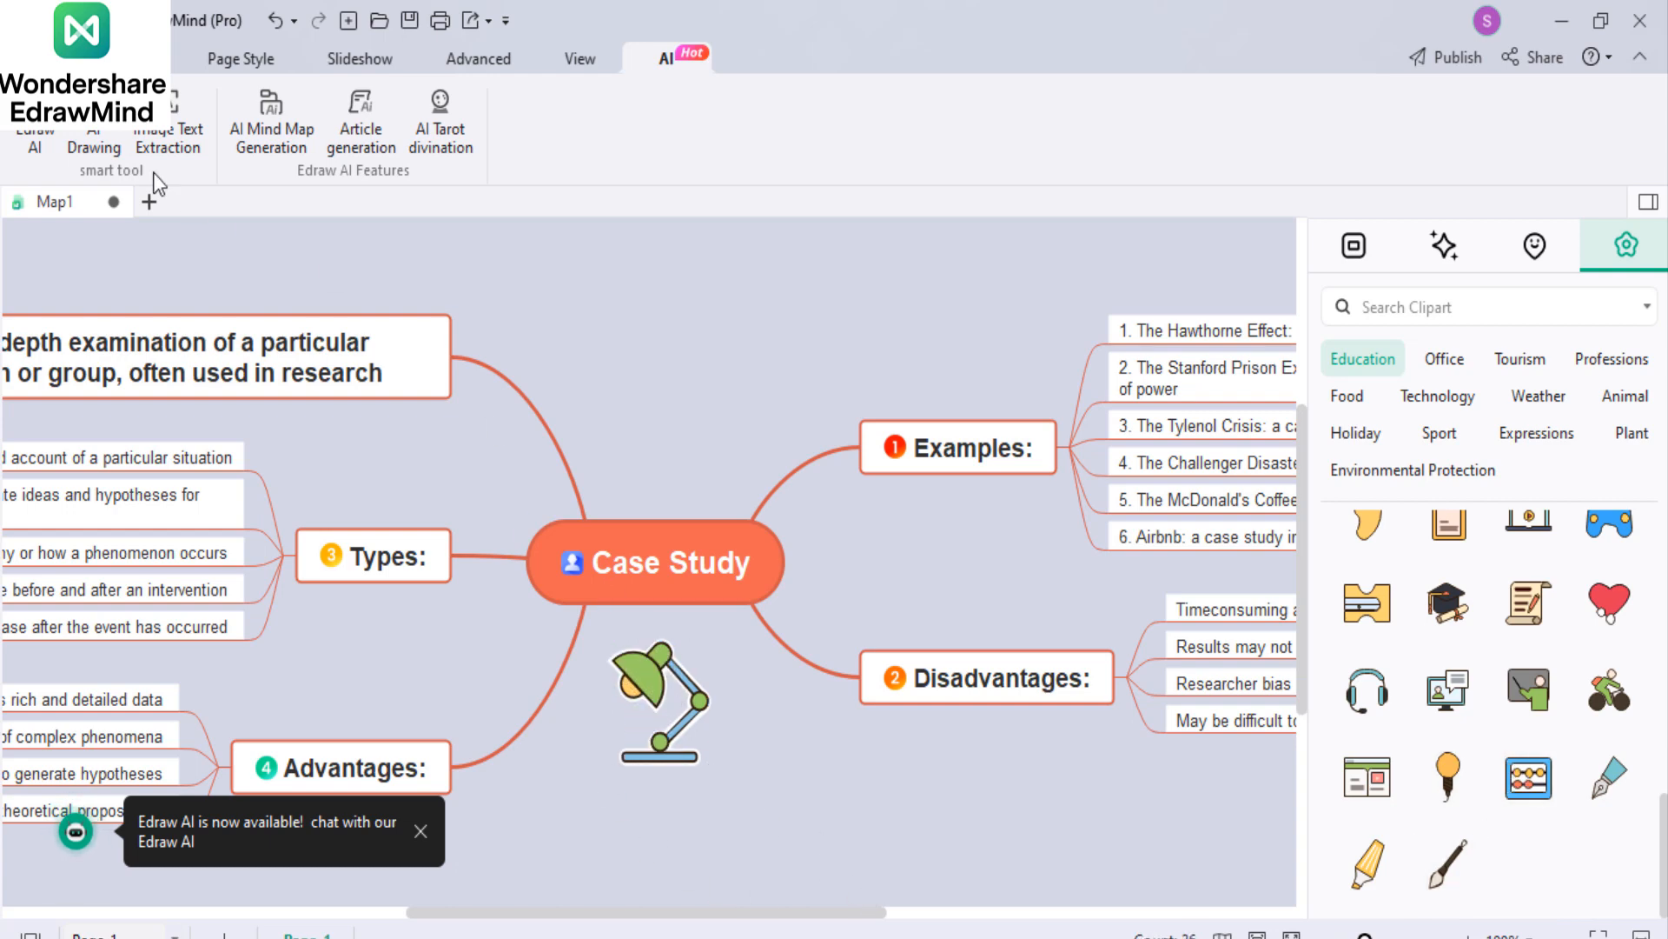
# Step: Fit the mind map to the window width and to the whole window size
pyautogui.click(556, 59)
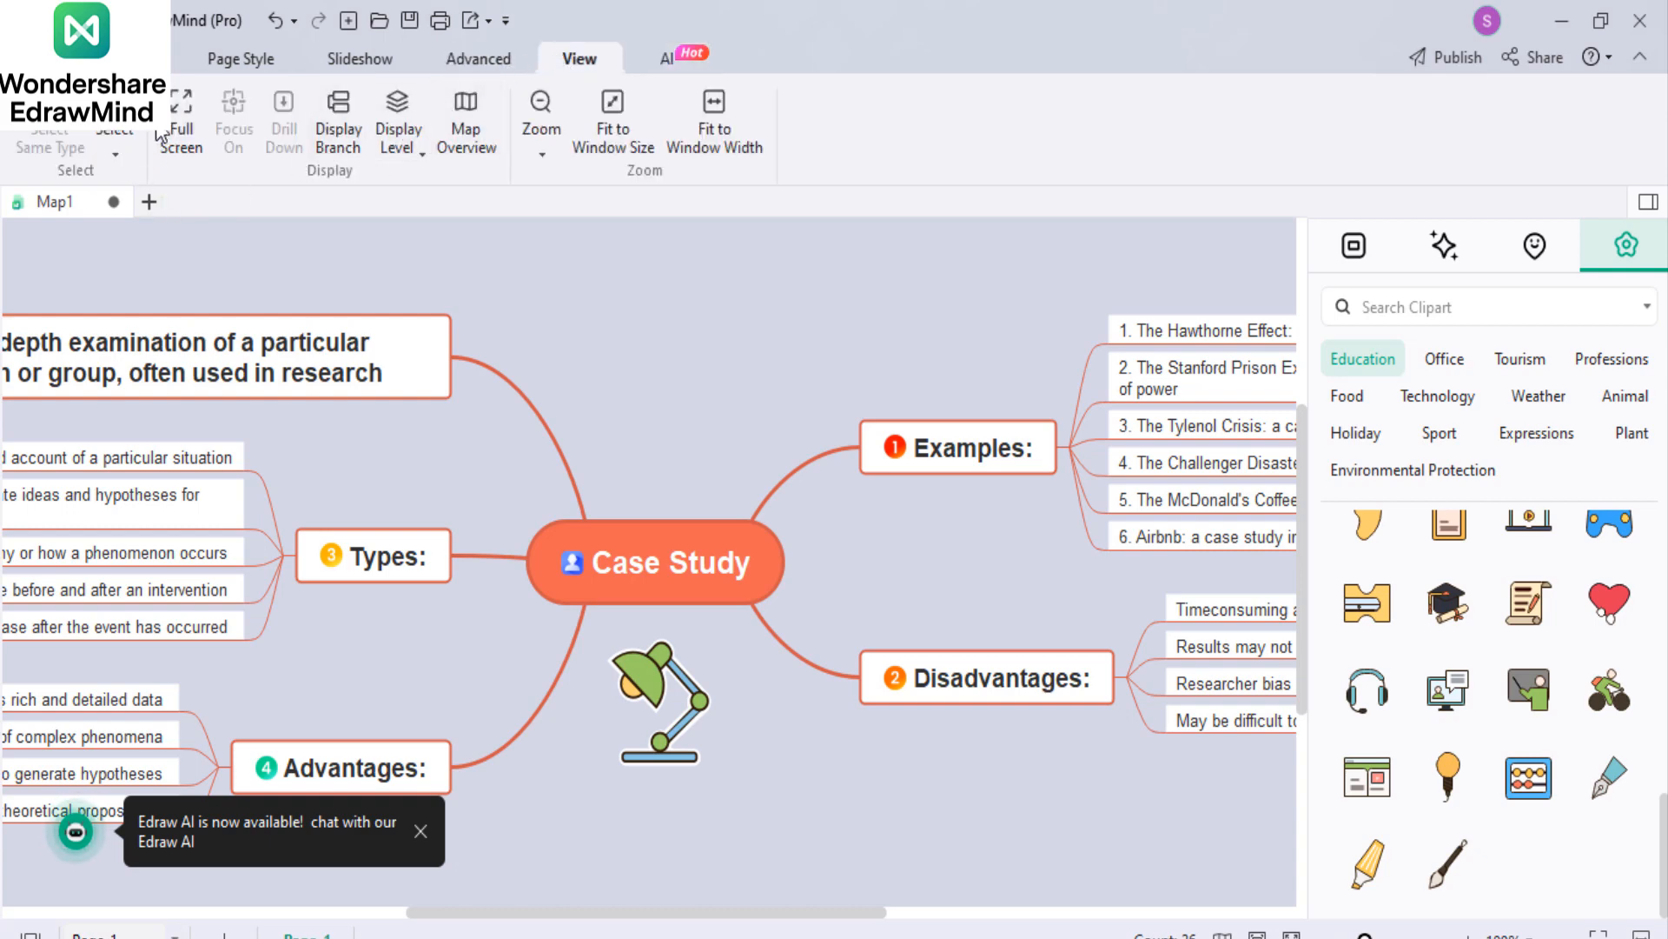
pyautogui.click(712, 120)
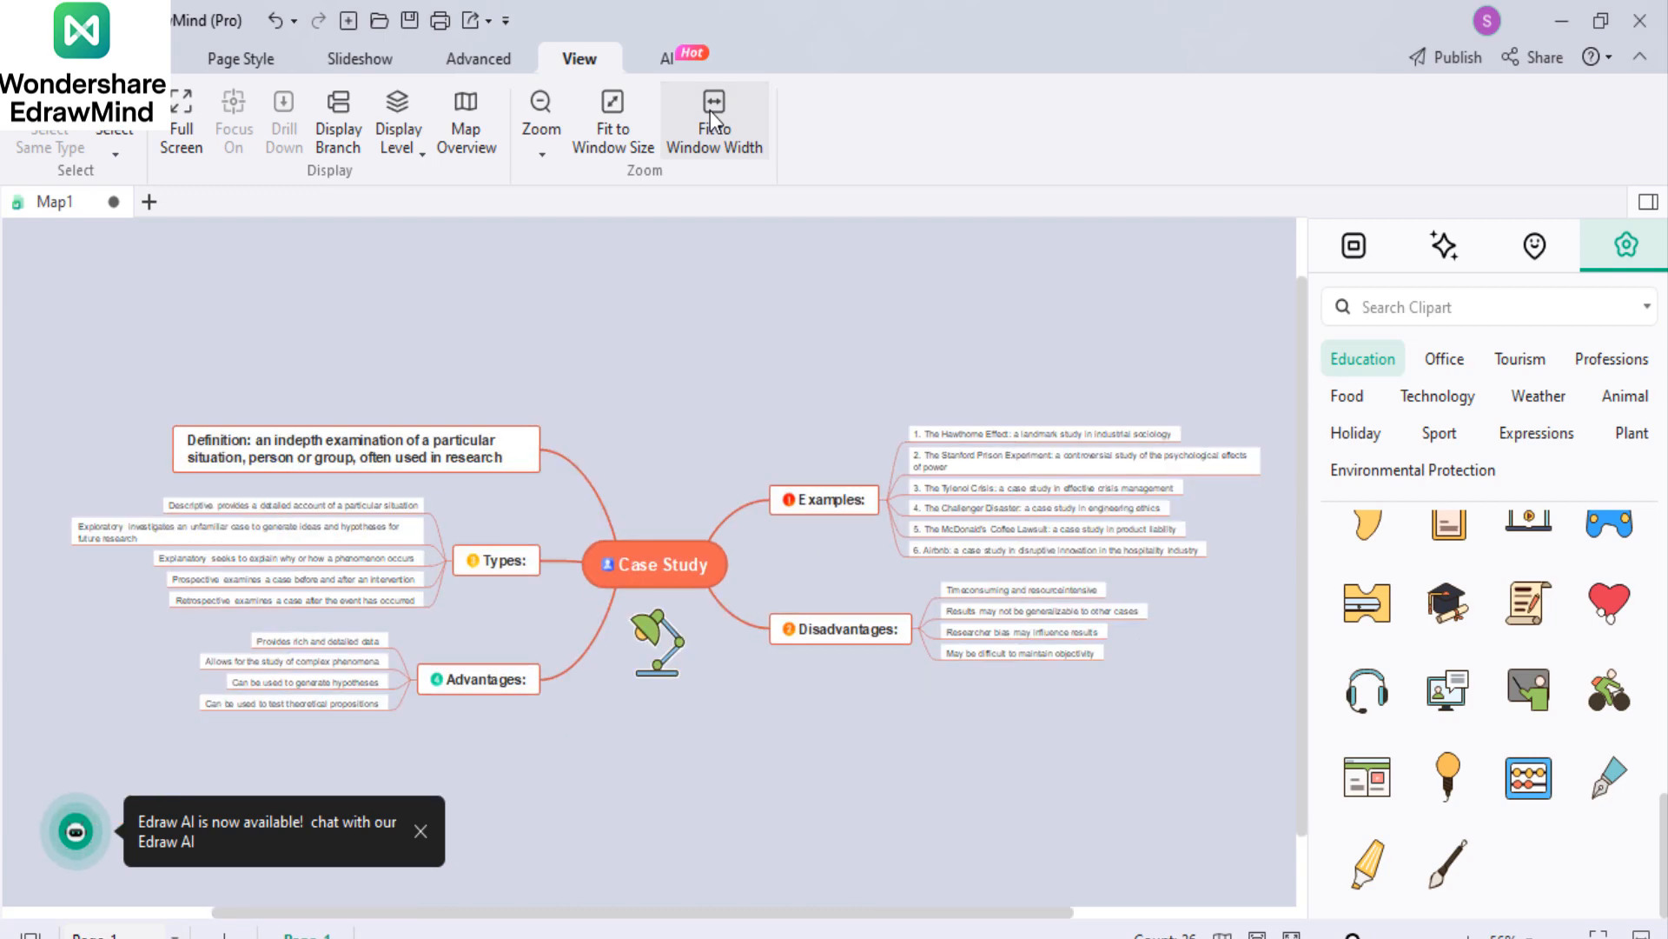
pyautogui.click(604, 141)
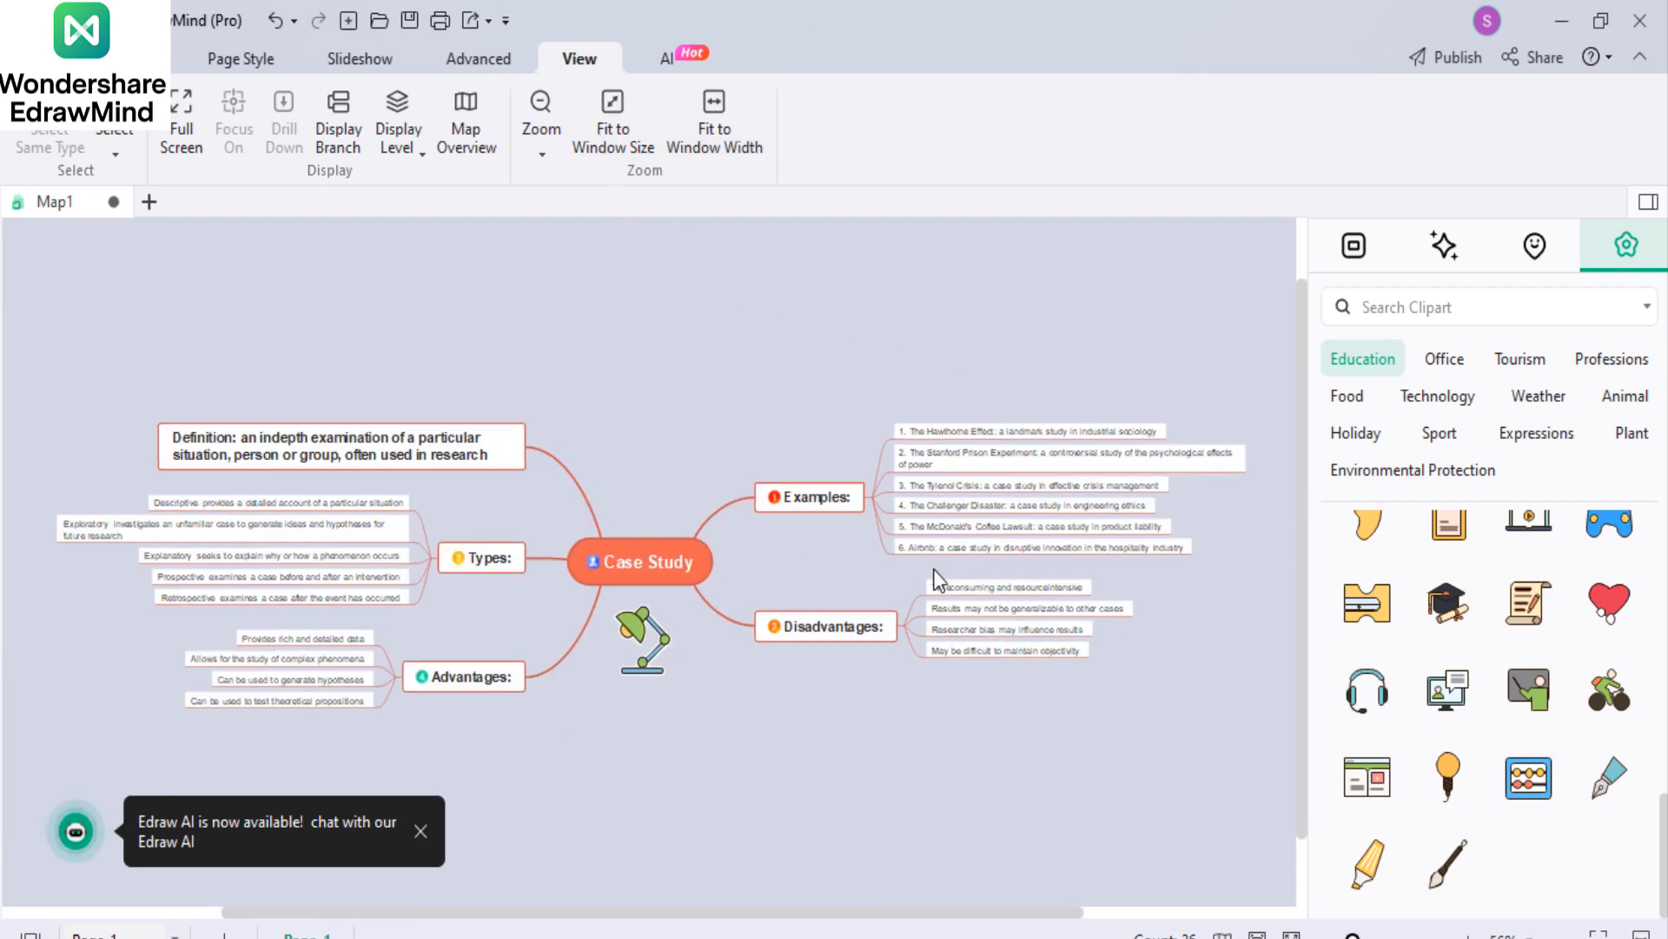
# Step: View the map in Brainstorming mode and exit without adding any ideas
pyautogui.click(395, 62)
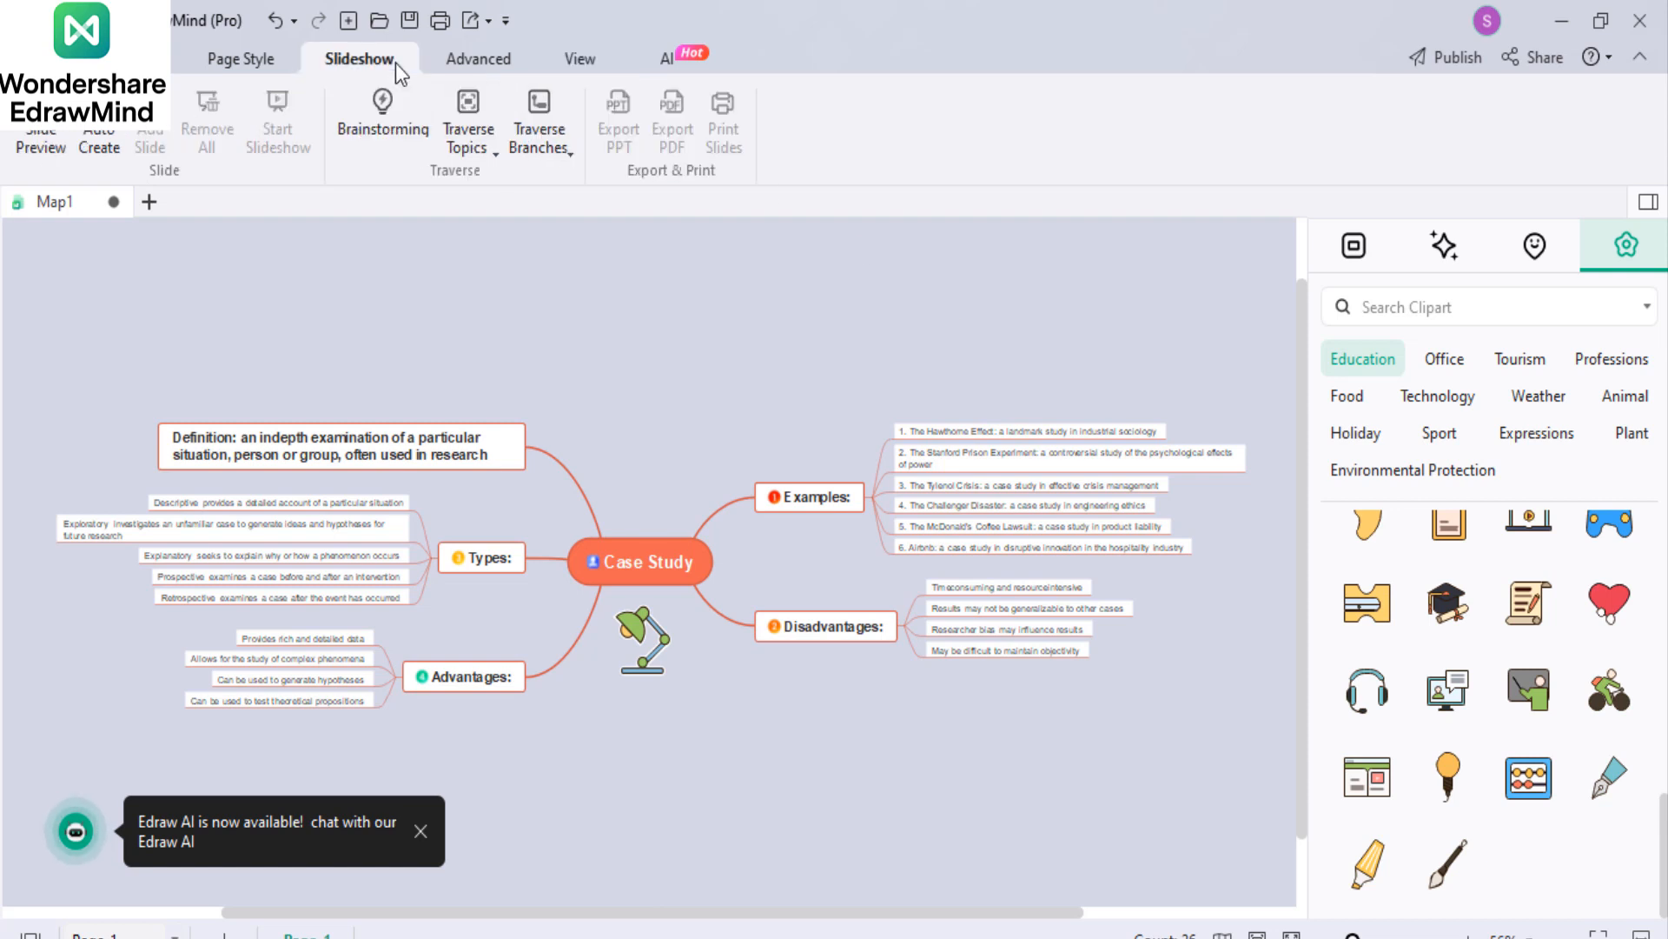
pyautogui.click(372, 106)
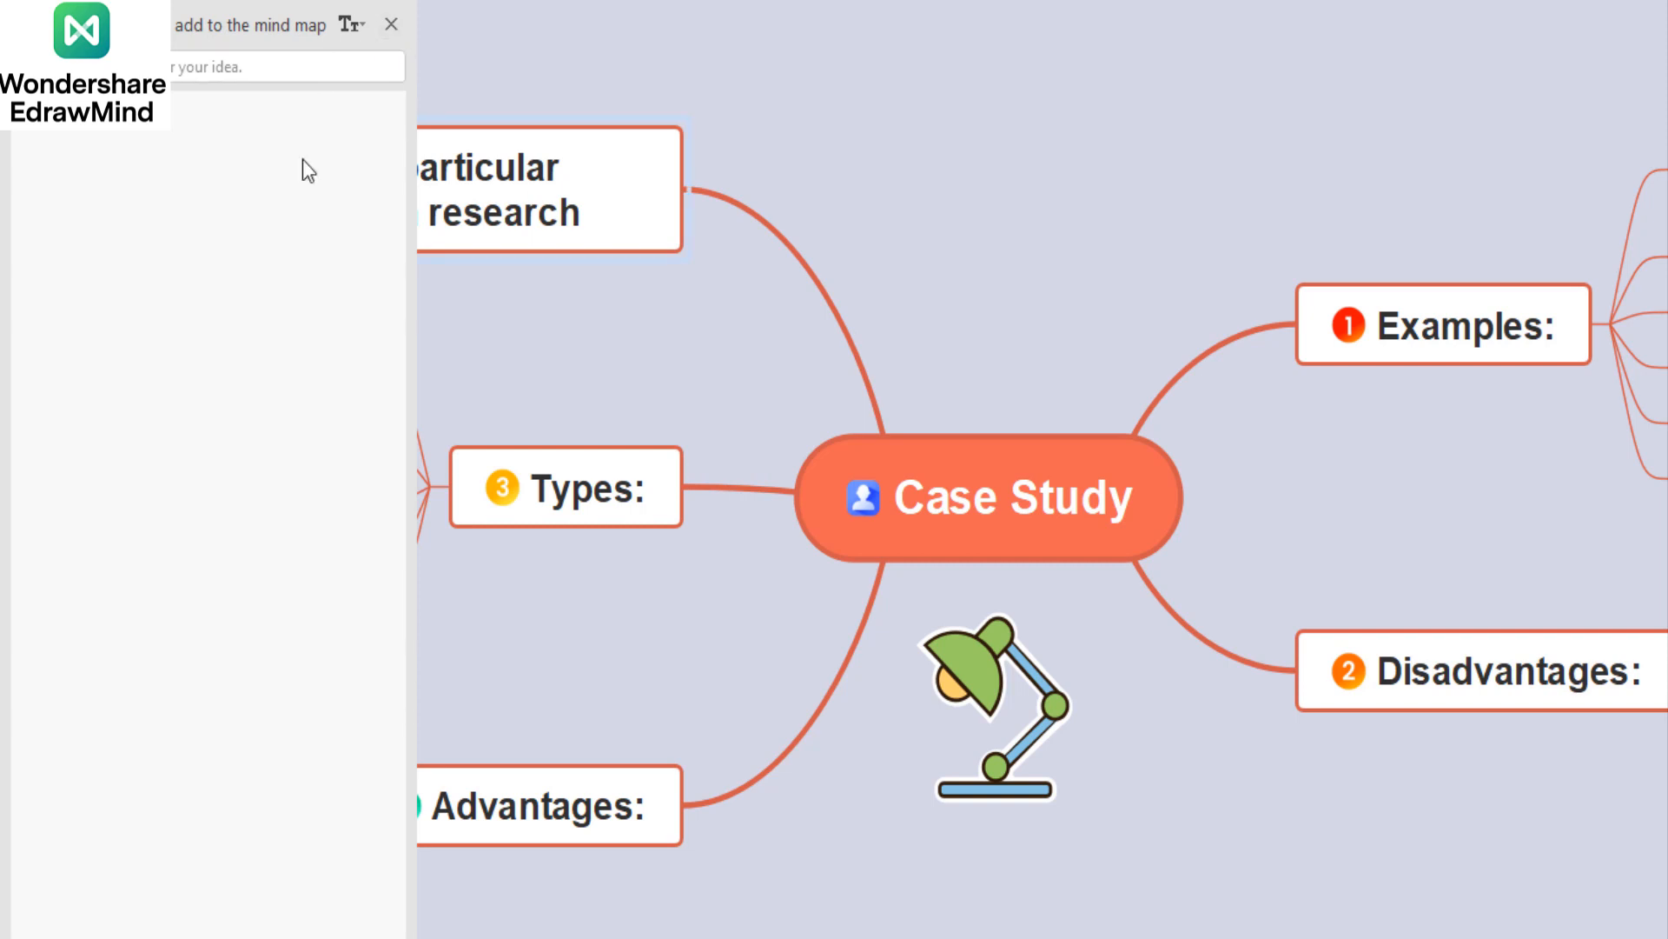
pyautogui.click(399, 31)
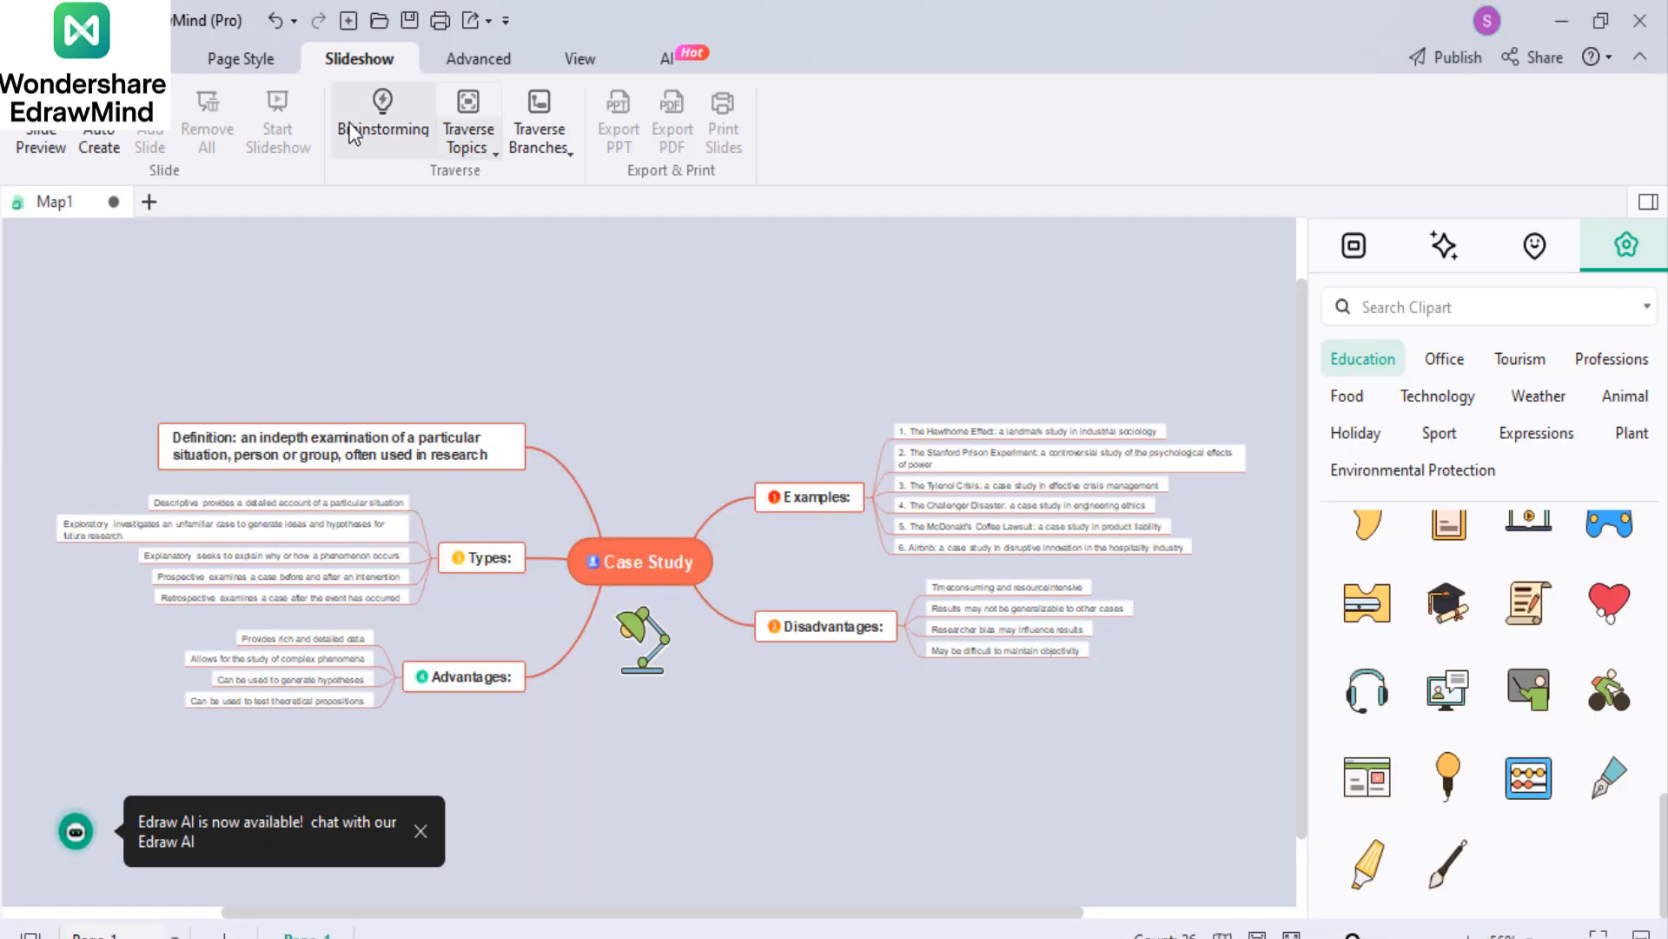
# Step: Look through the page style tools and the Rainbow branch coloring options
pyautogui.click(236, 59)
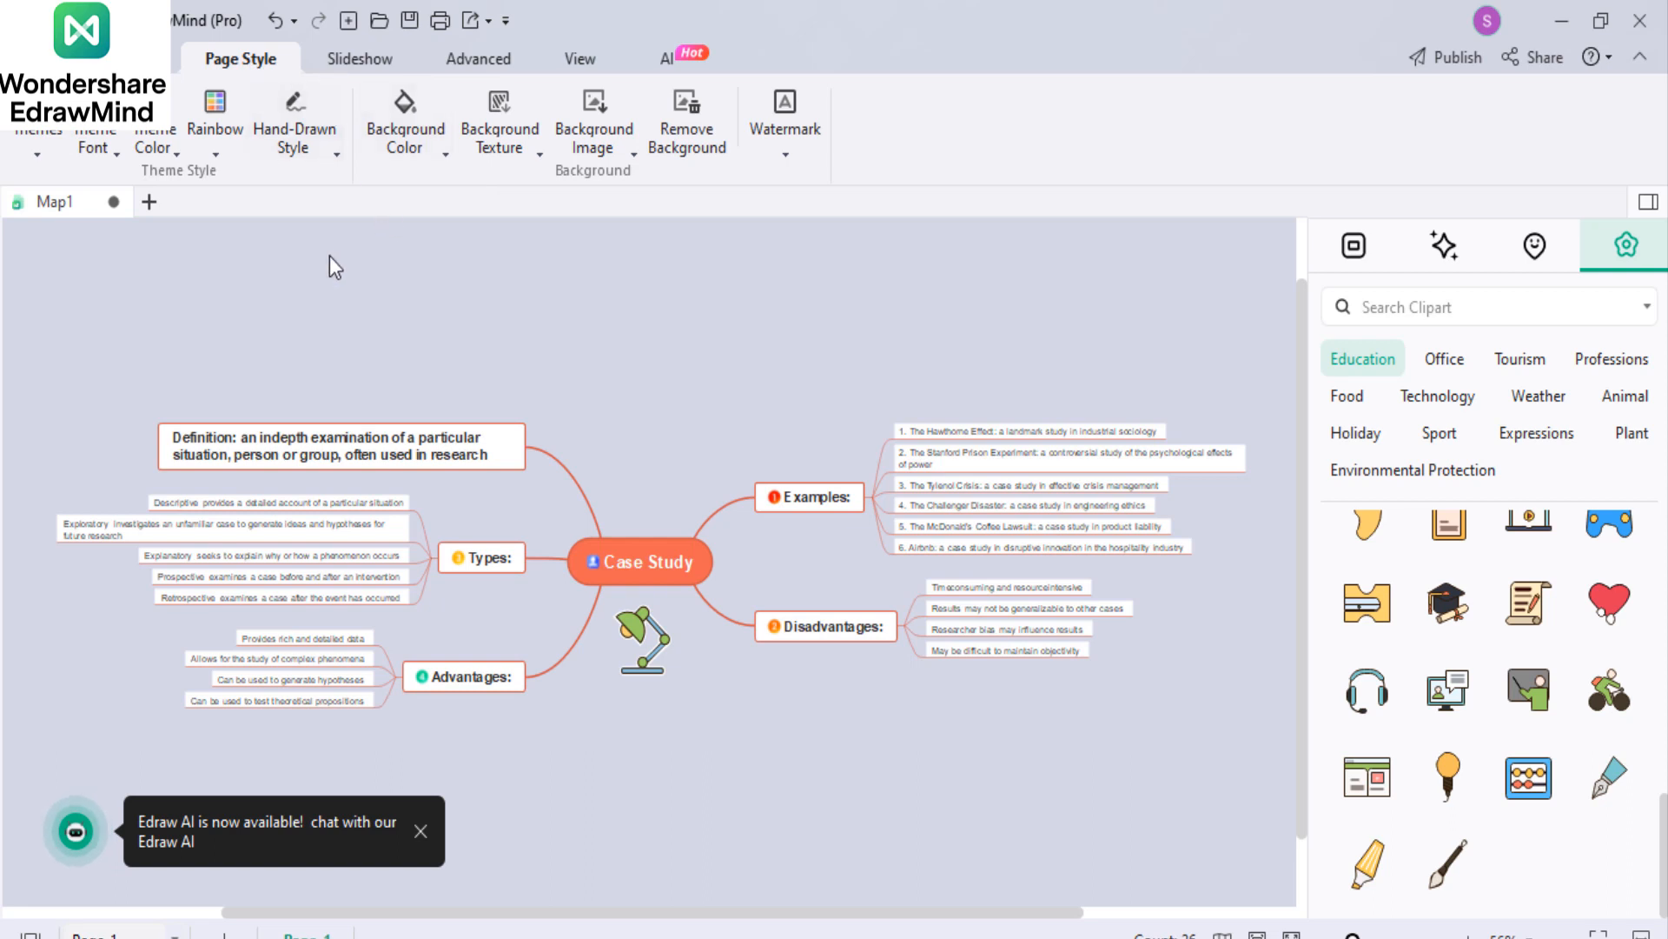
pyautogui.click(215, 135)
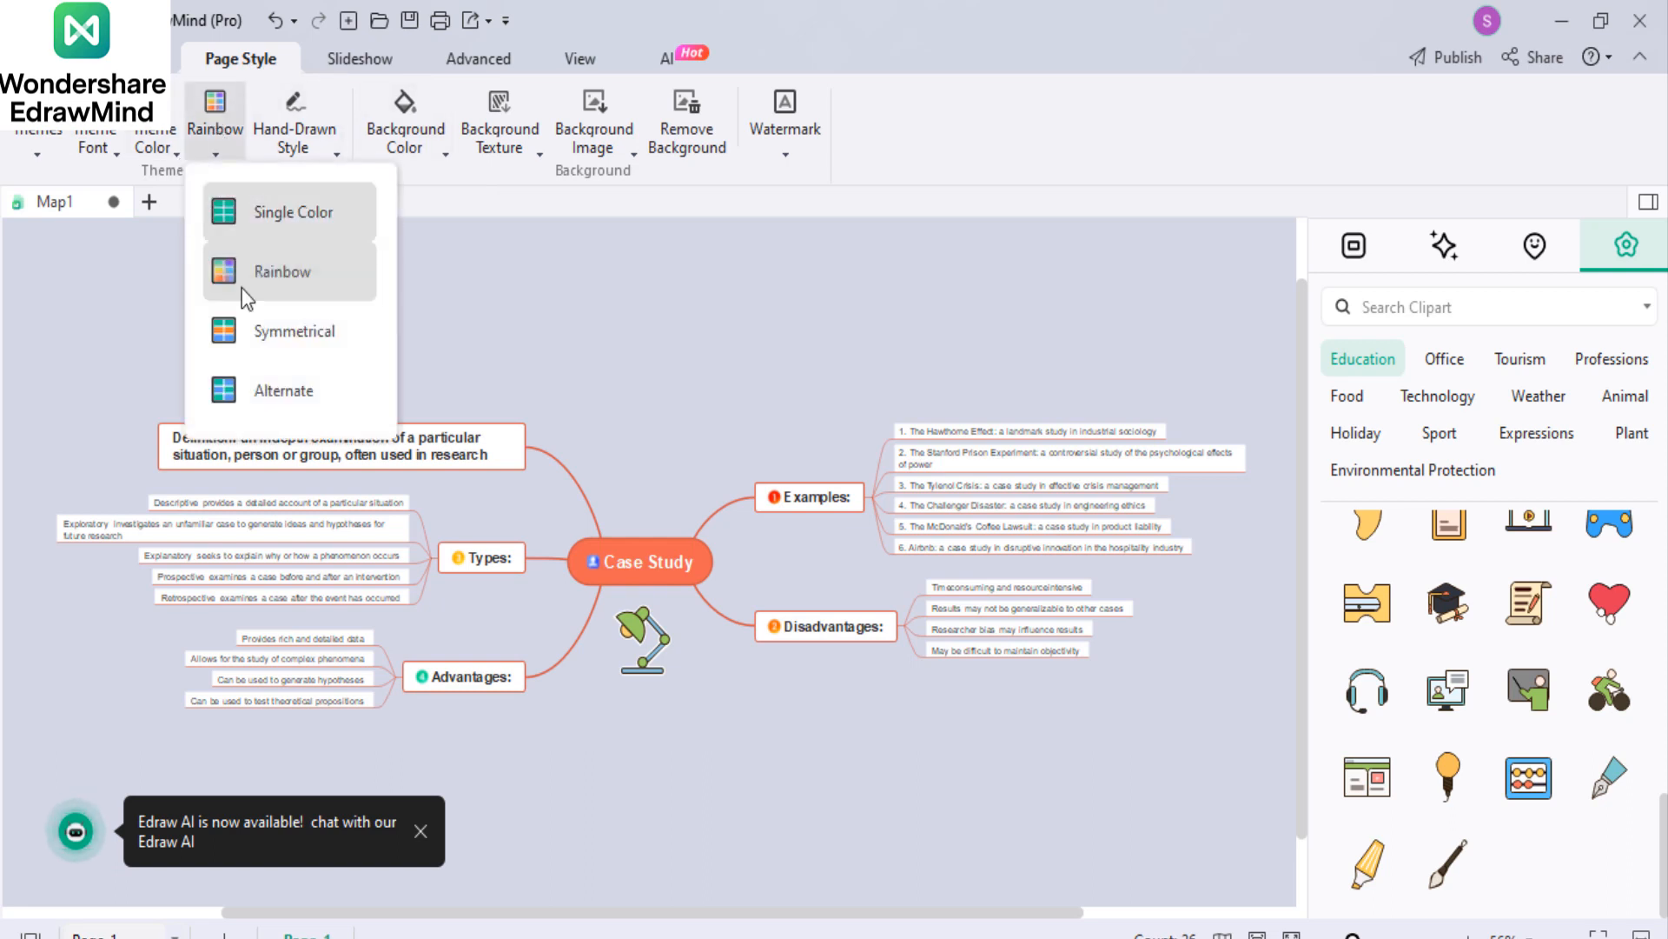
pyautogui.click(258, 340)
pyautogui.click(982, 346)
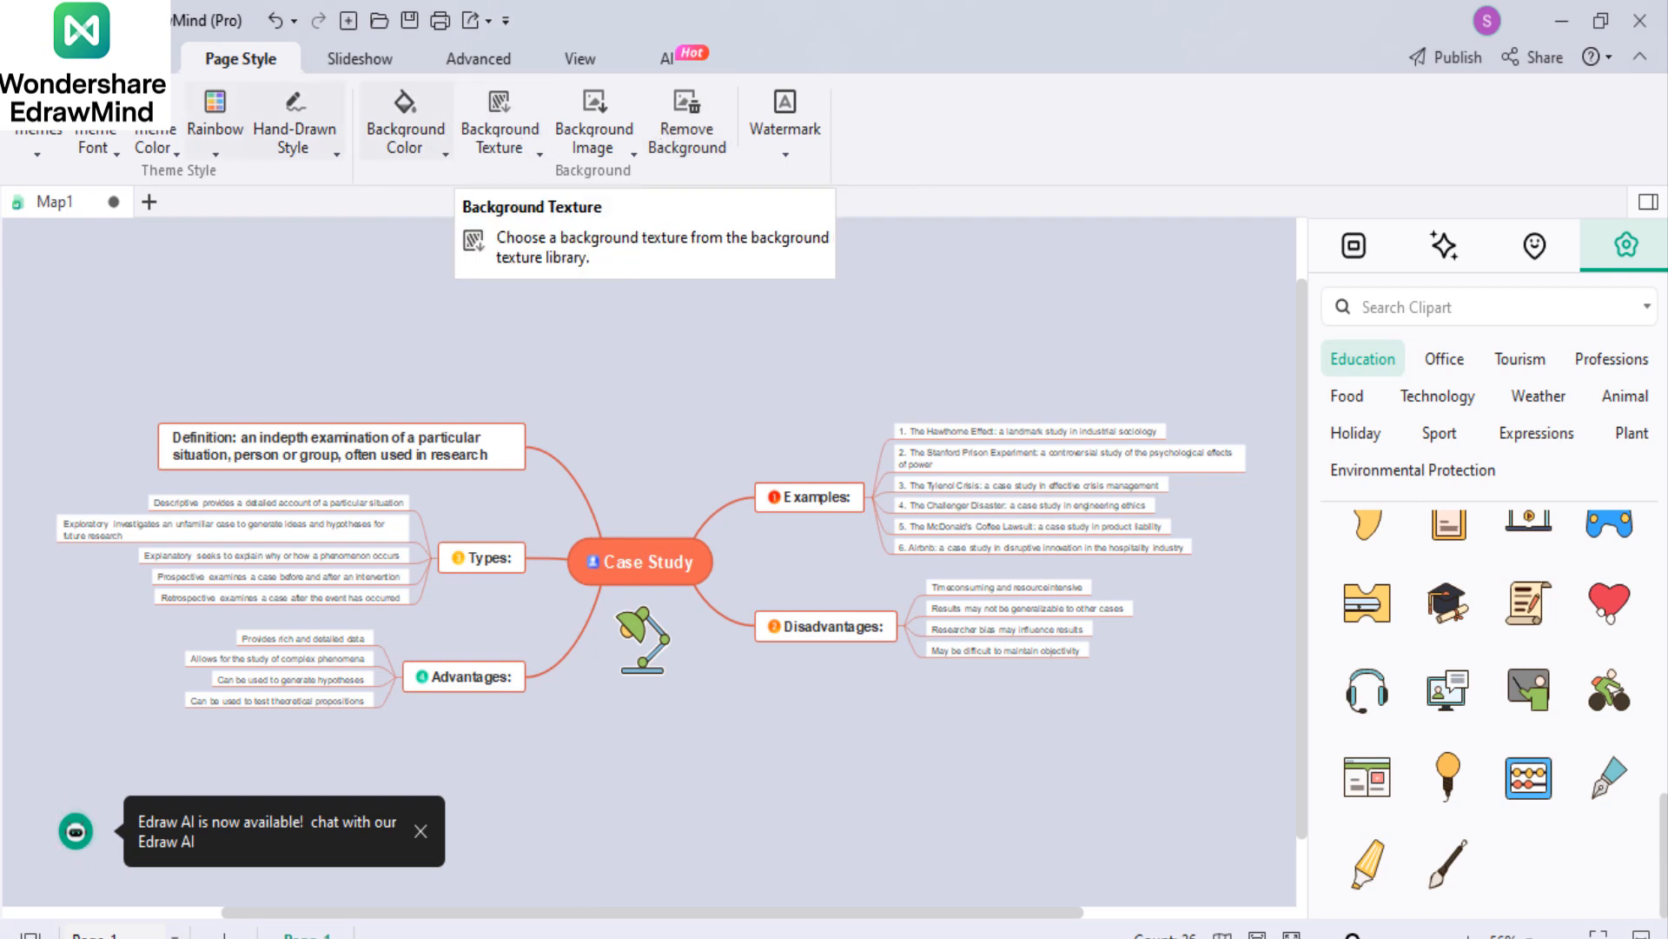
# Step: Examine the Add Multiple Topics dialog and the picture insertion options without adding anything to the map
pyautogui.click(139, 58)
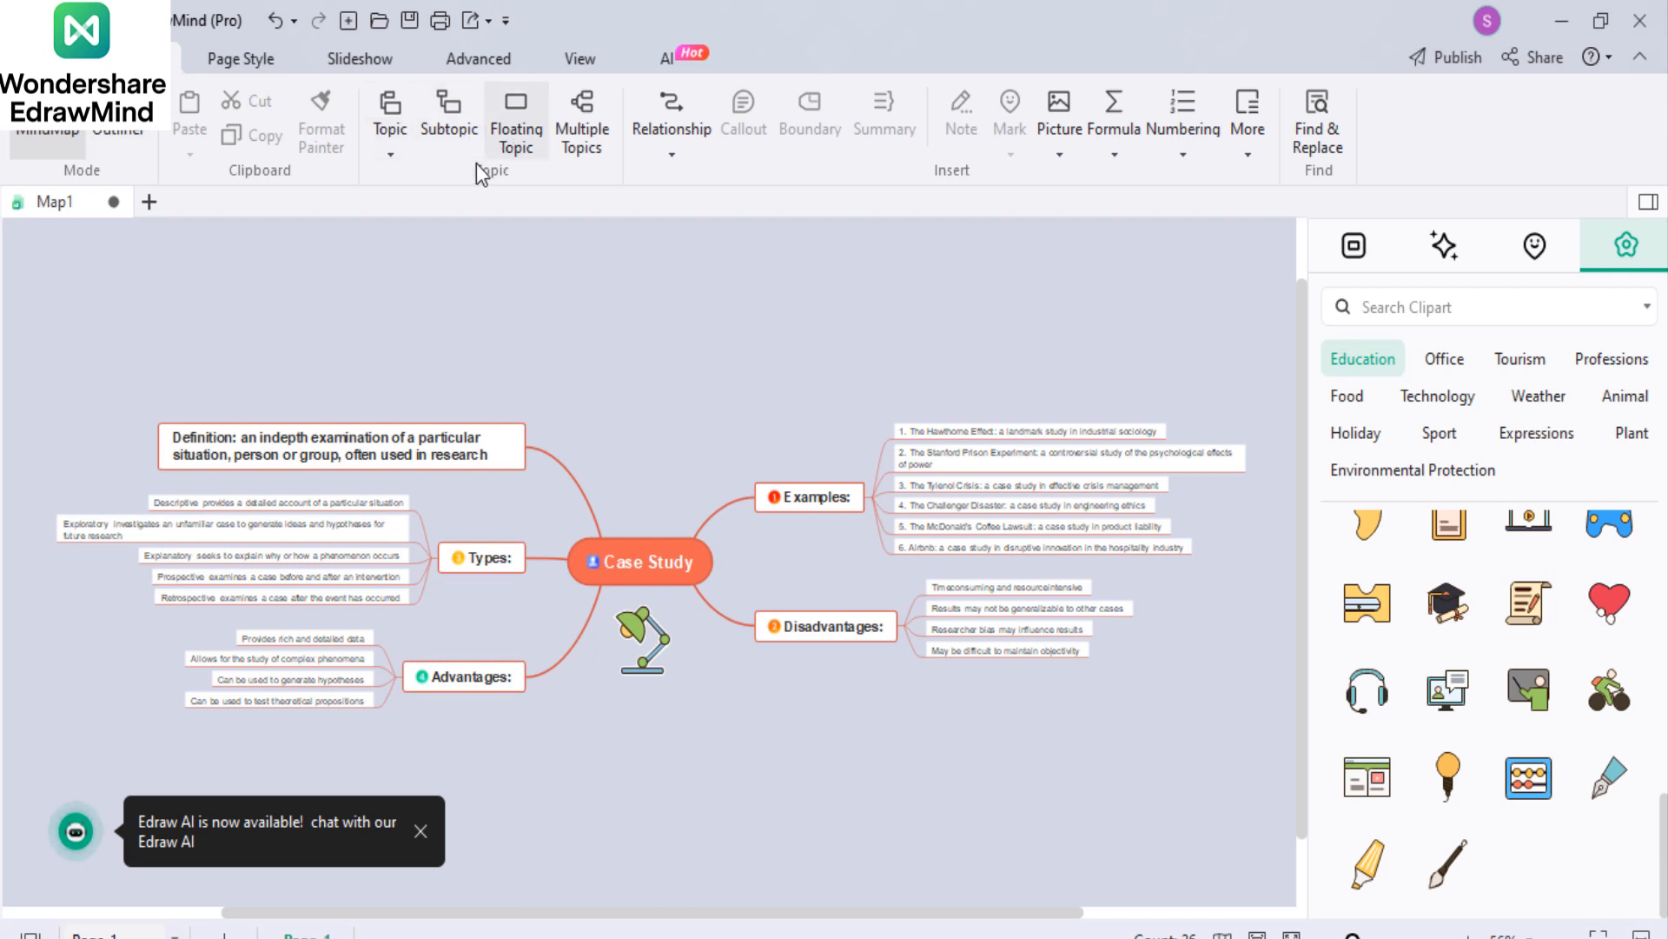
pyautogui.click(580, 137)
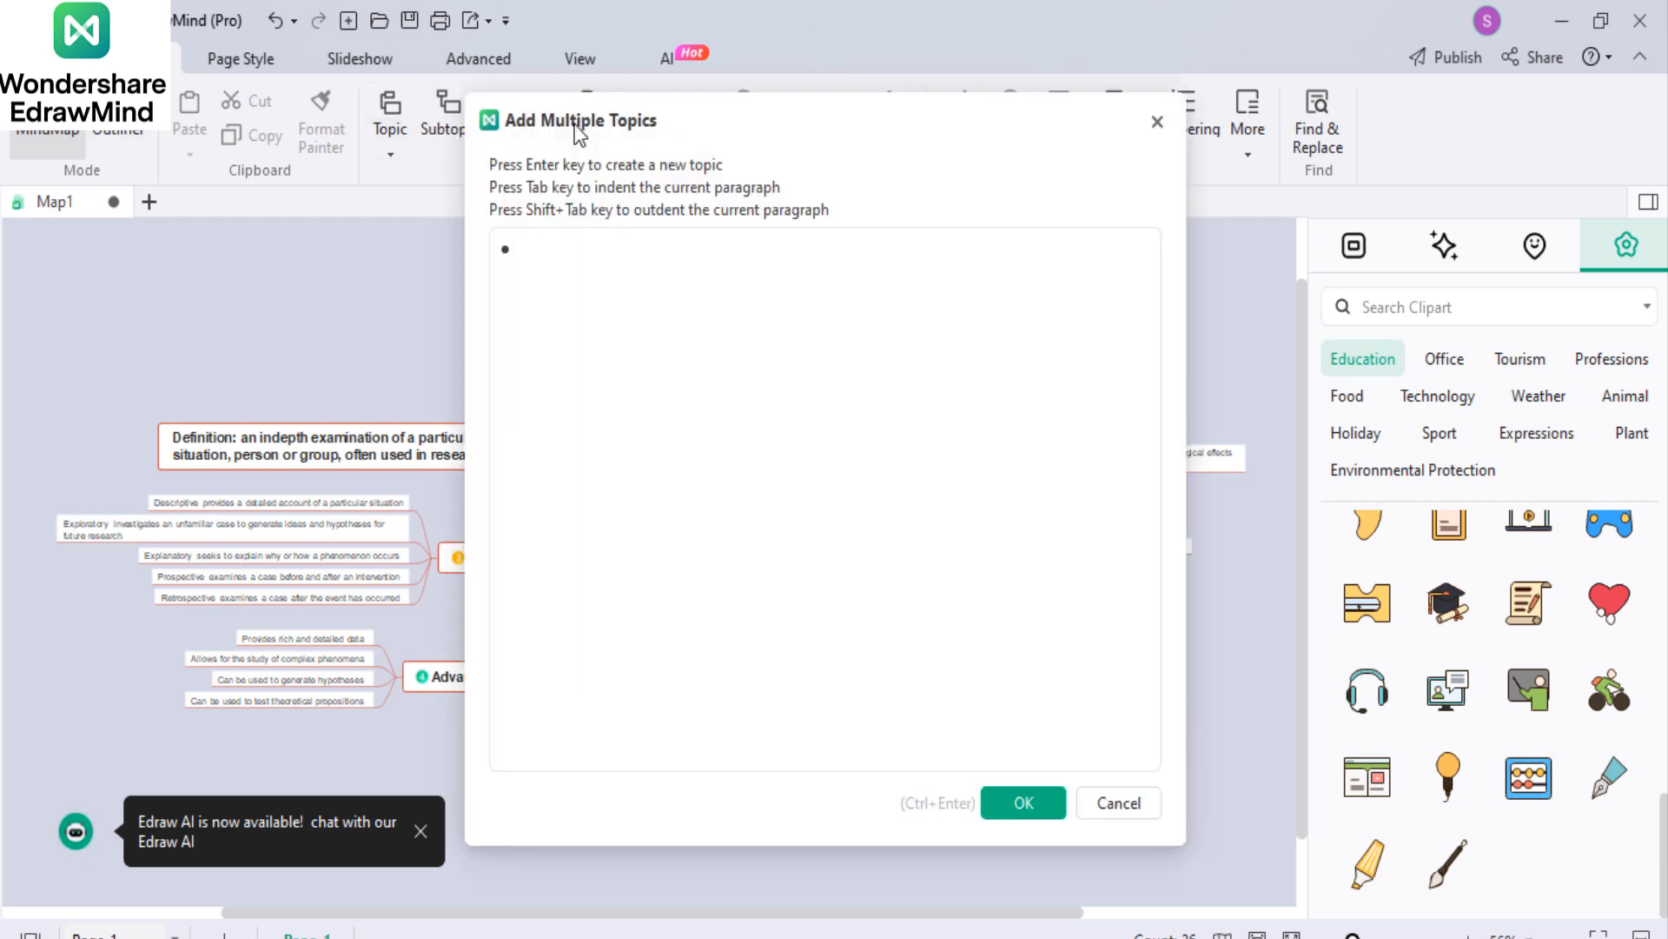
pyautogui.click(1118, 802)
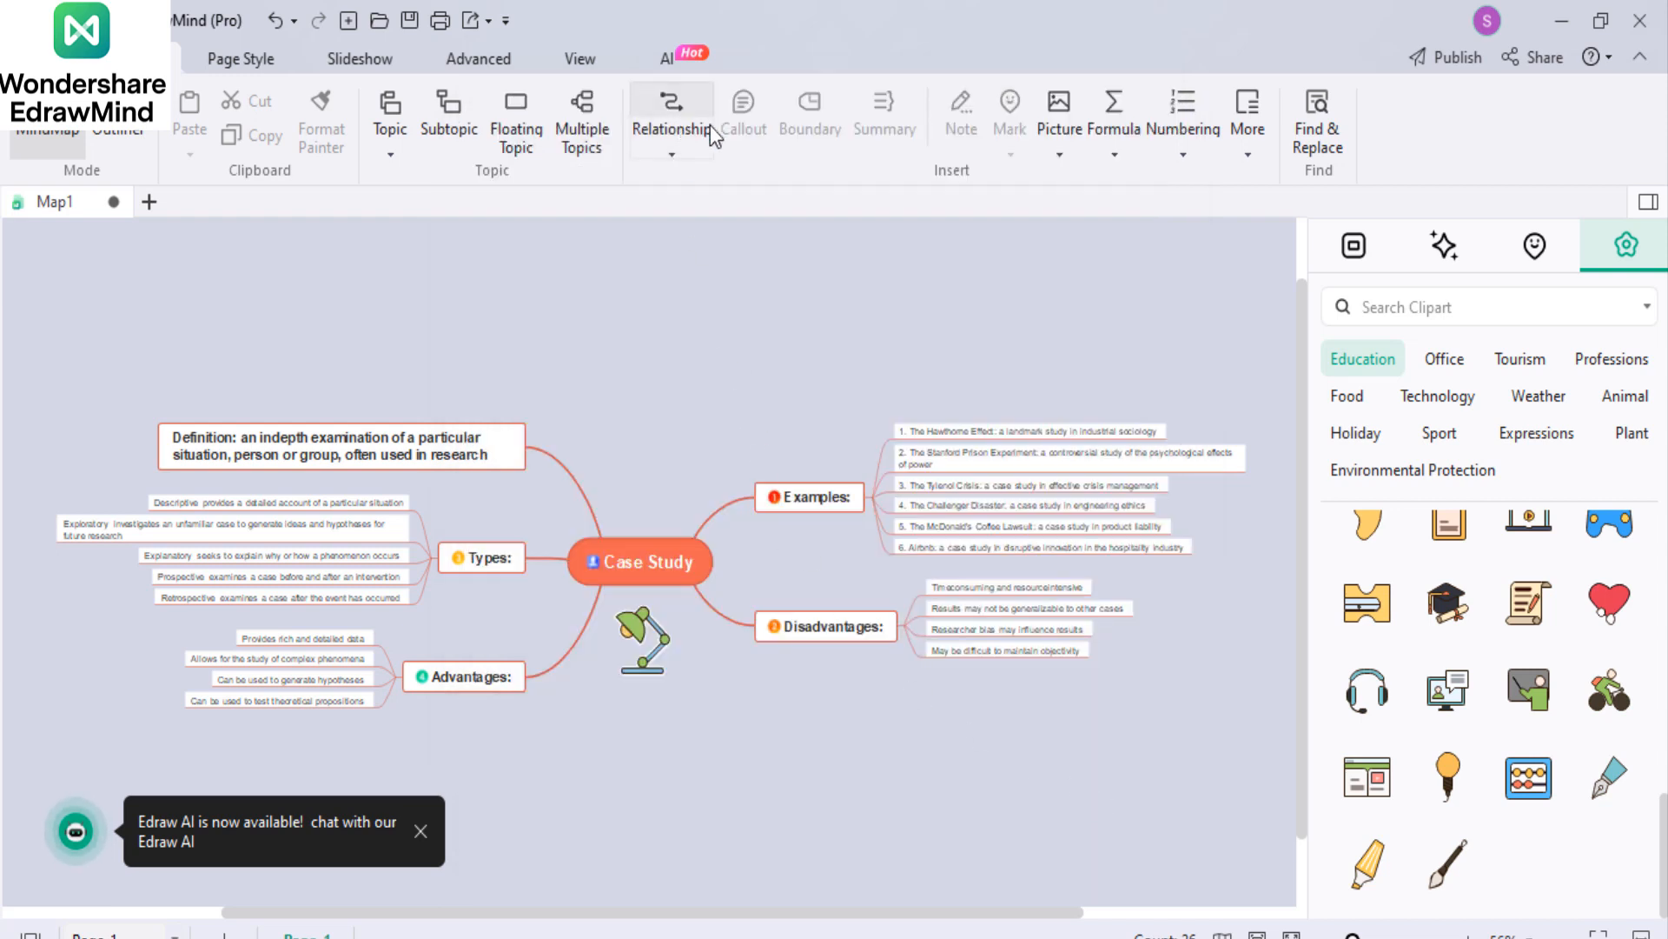
pyautogui.click(1058, 145)
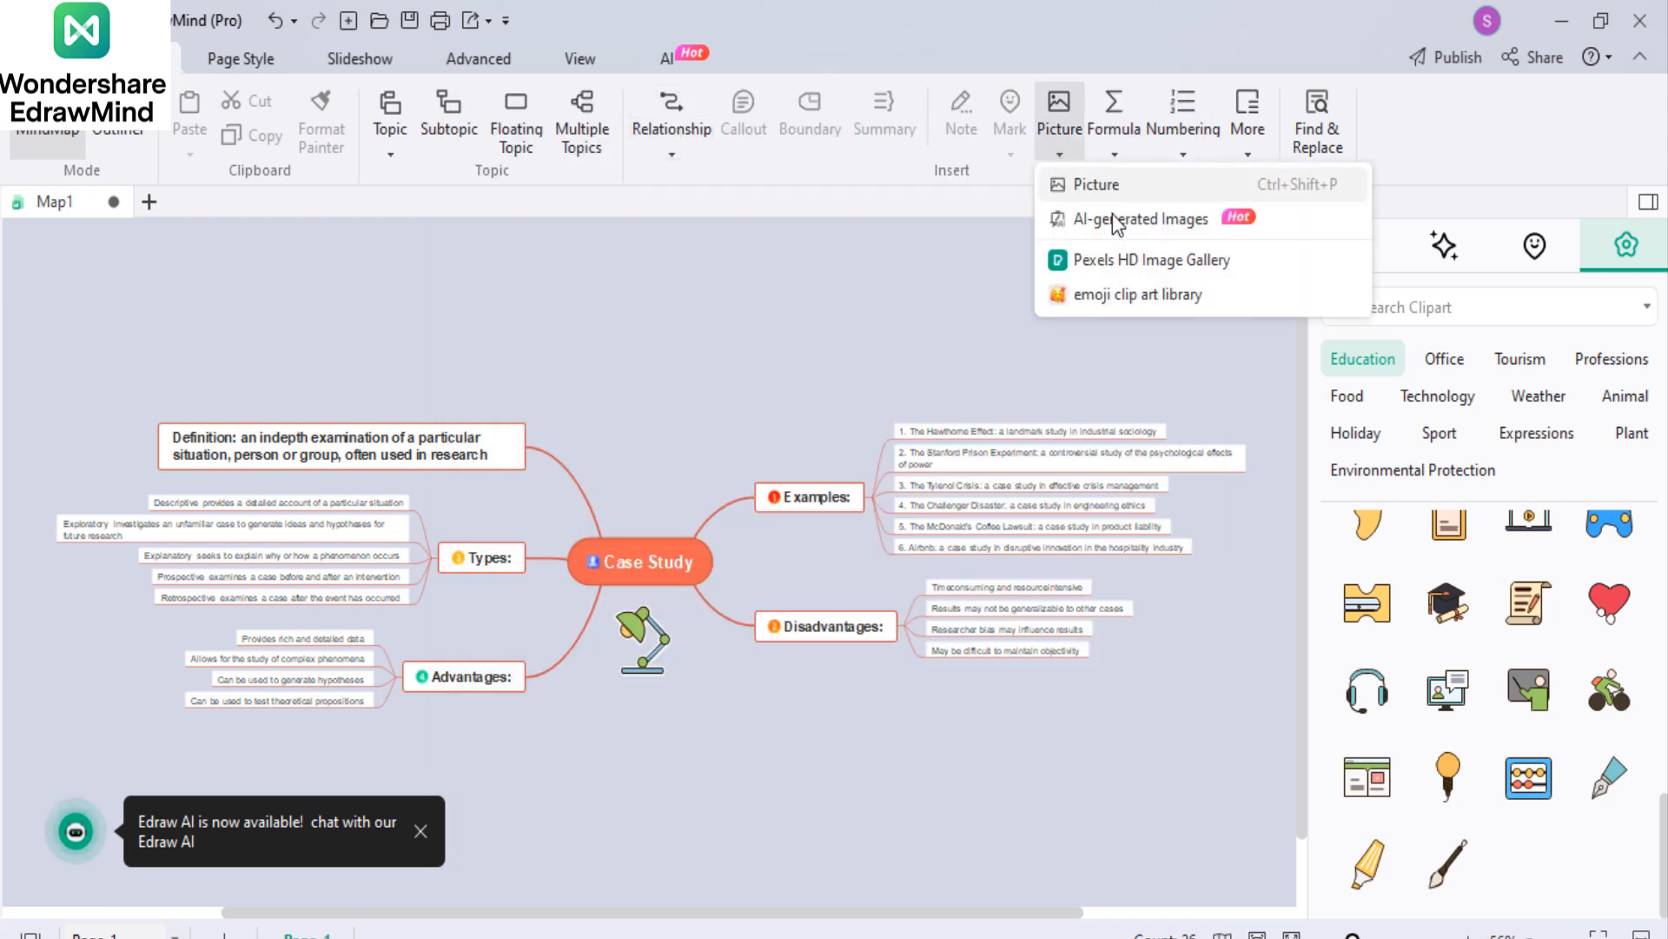
pyautogui.click(966, 225)
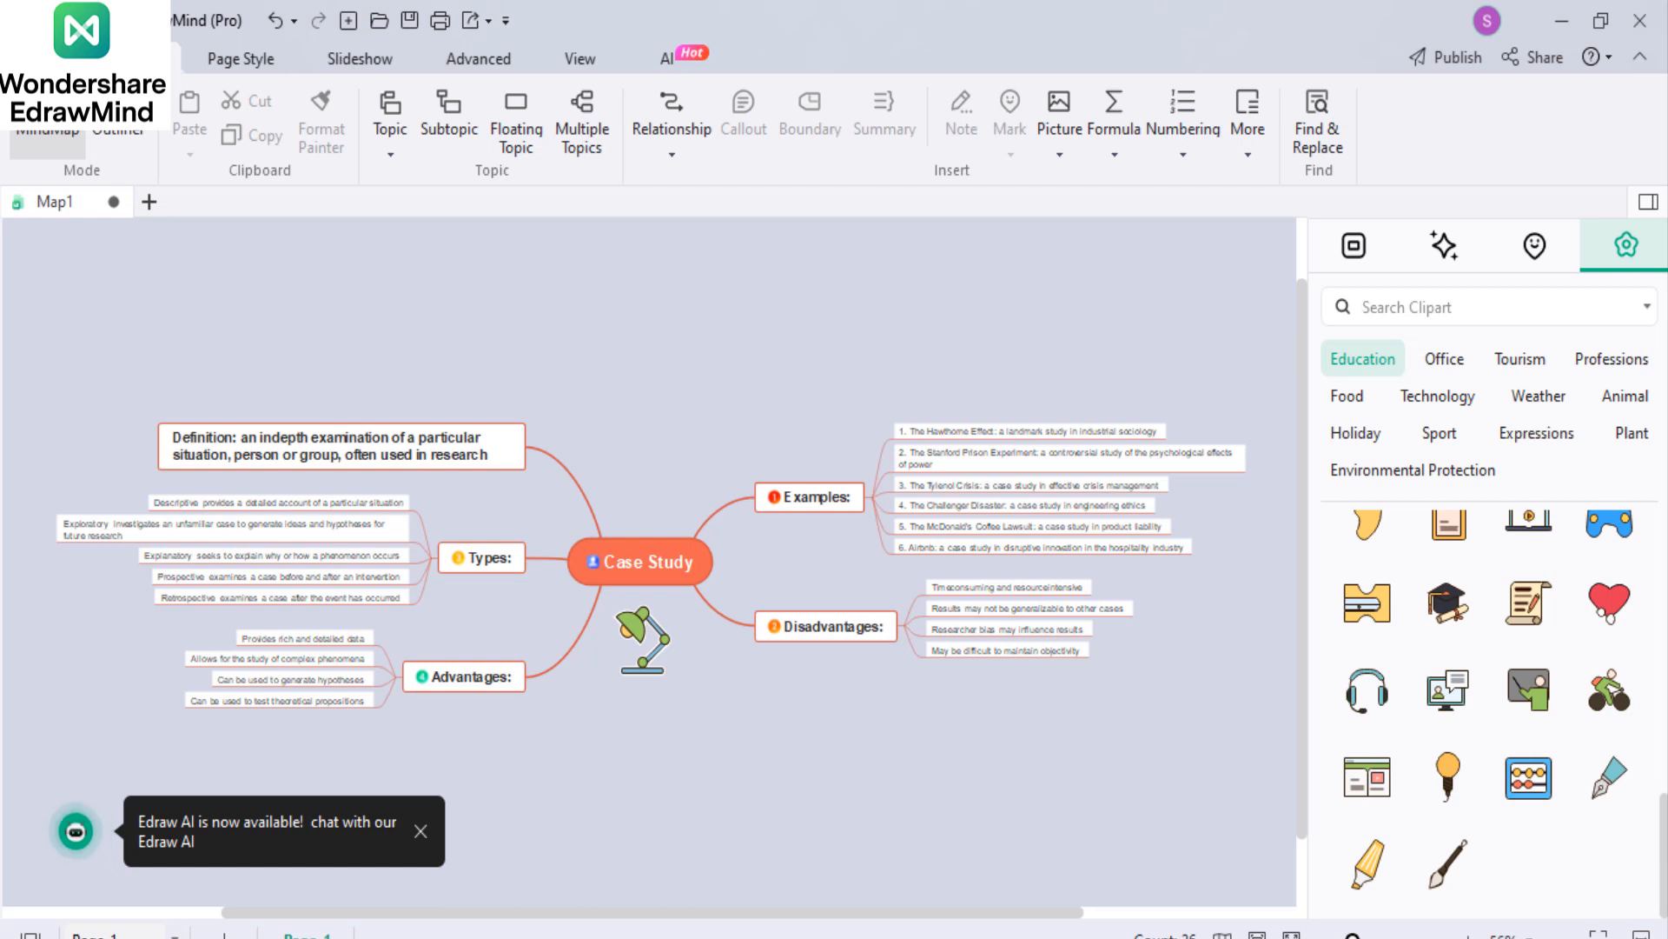
# Step: Create a new blank mind map and rename its middle main topic to 1
pyautogui.click(41, 59)
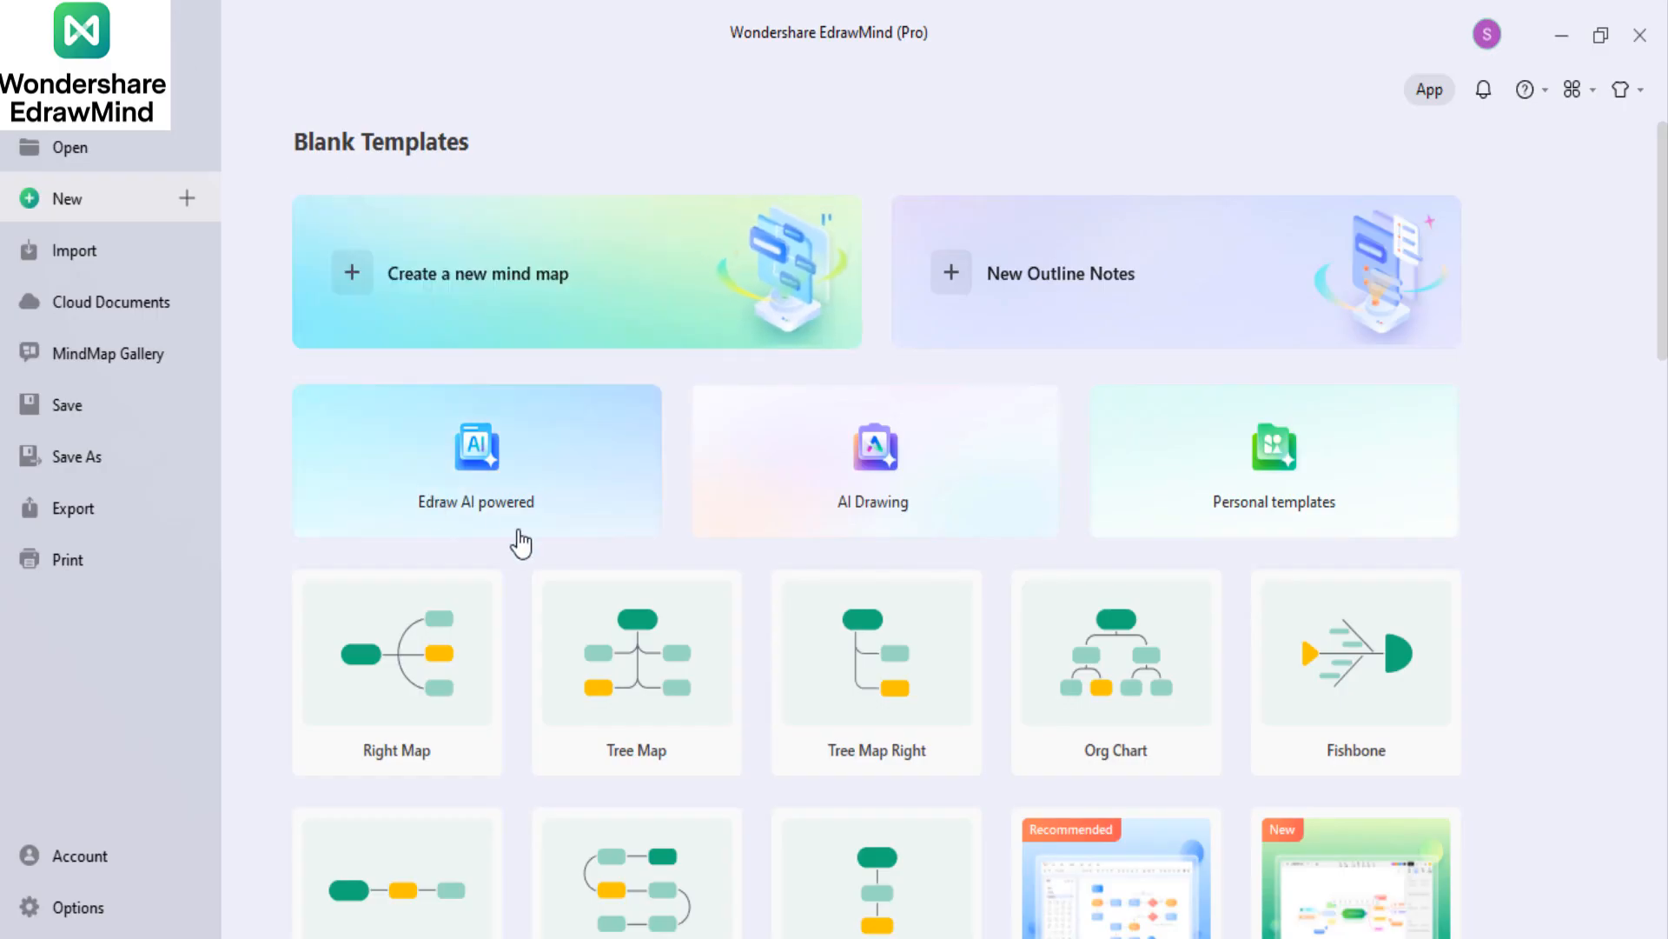
pyautogui.click(510, 325)
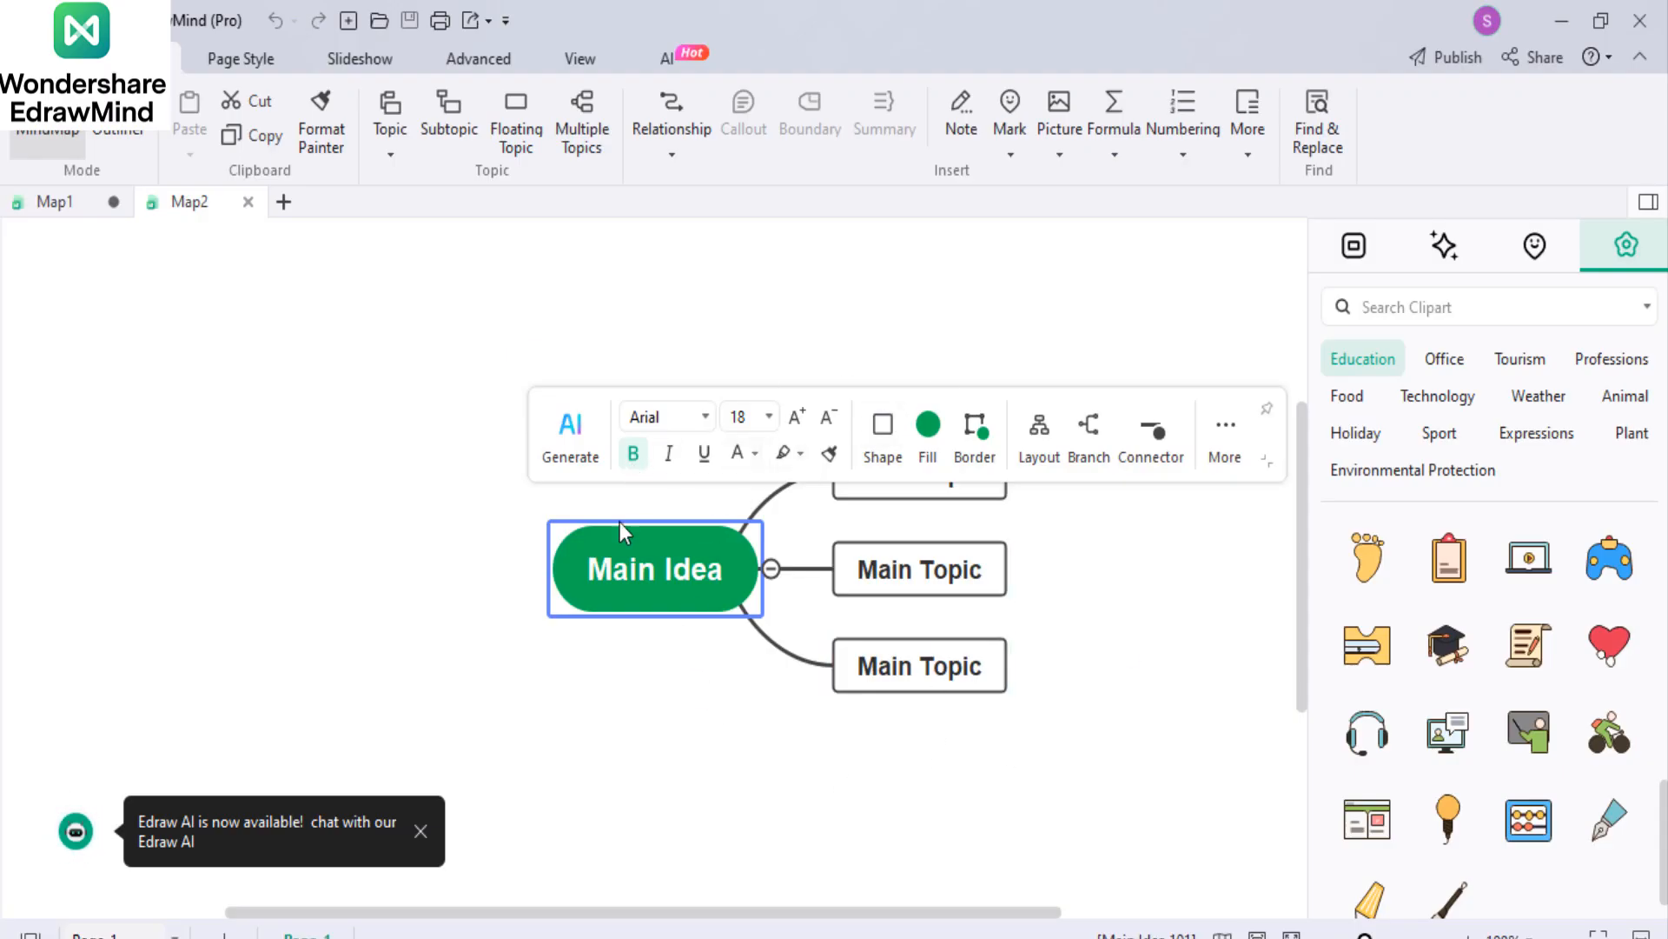
pyautogui.doubleClick(949, 576)
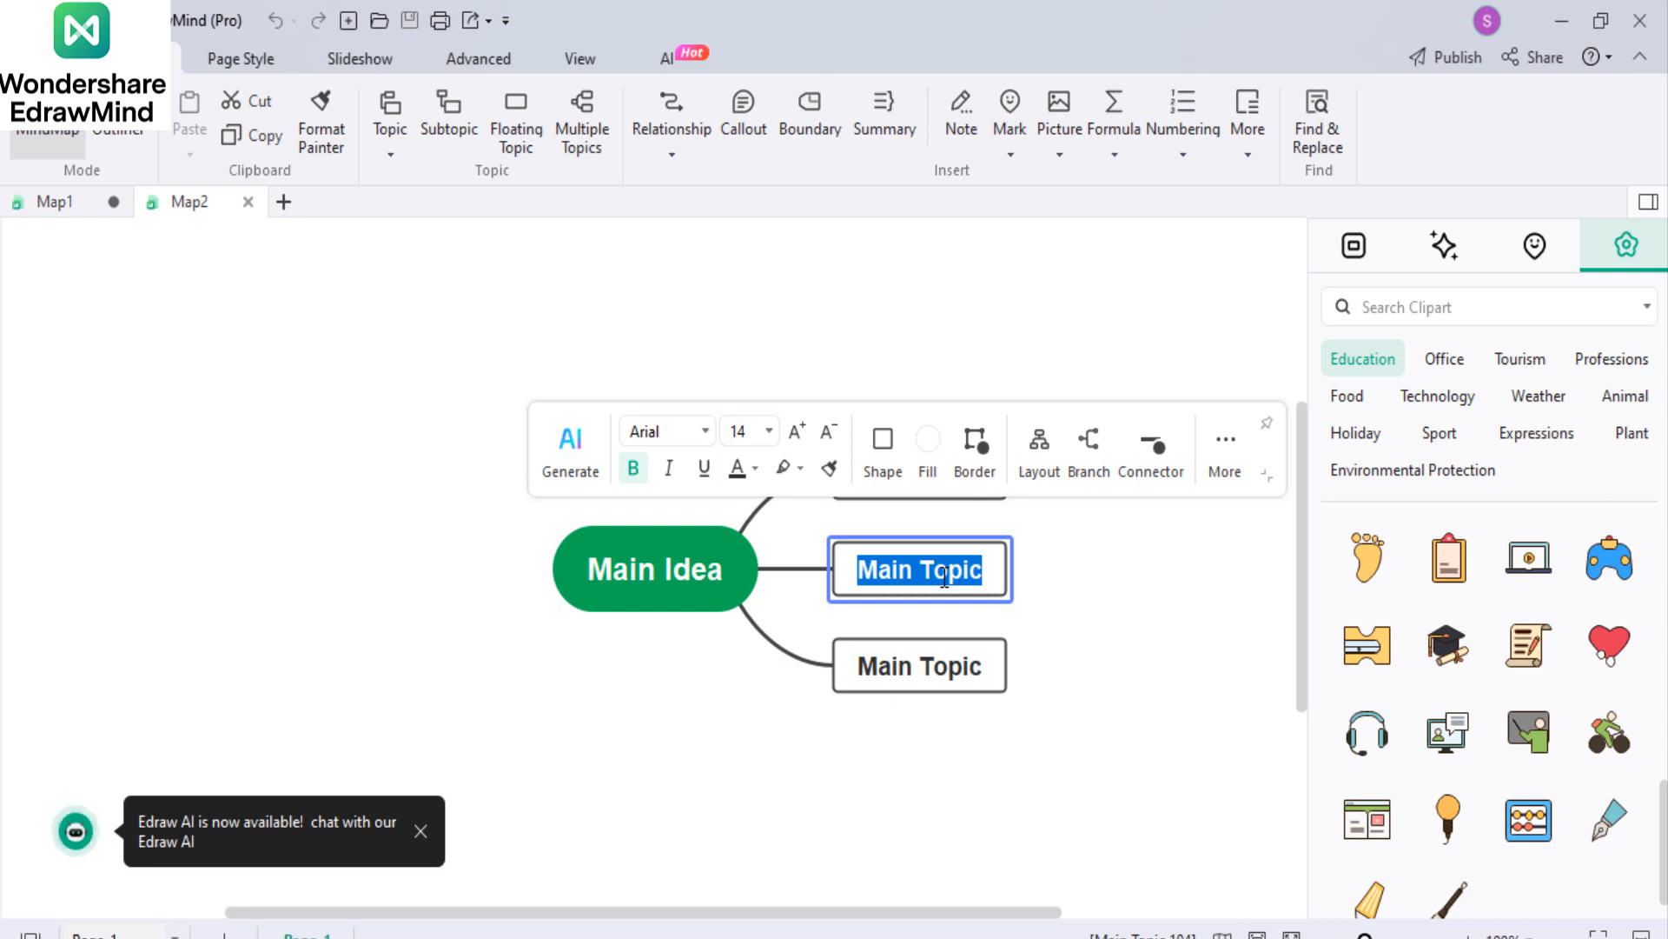
pyautogui.write('1')
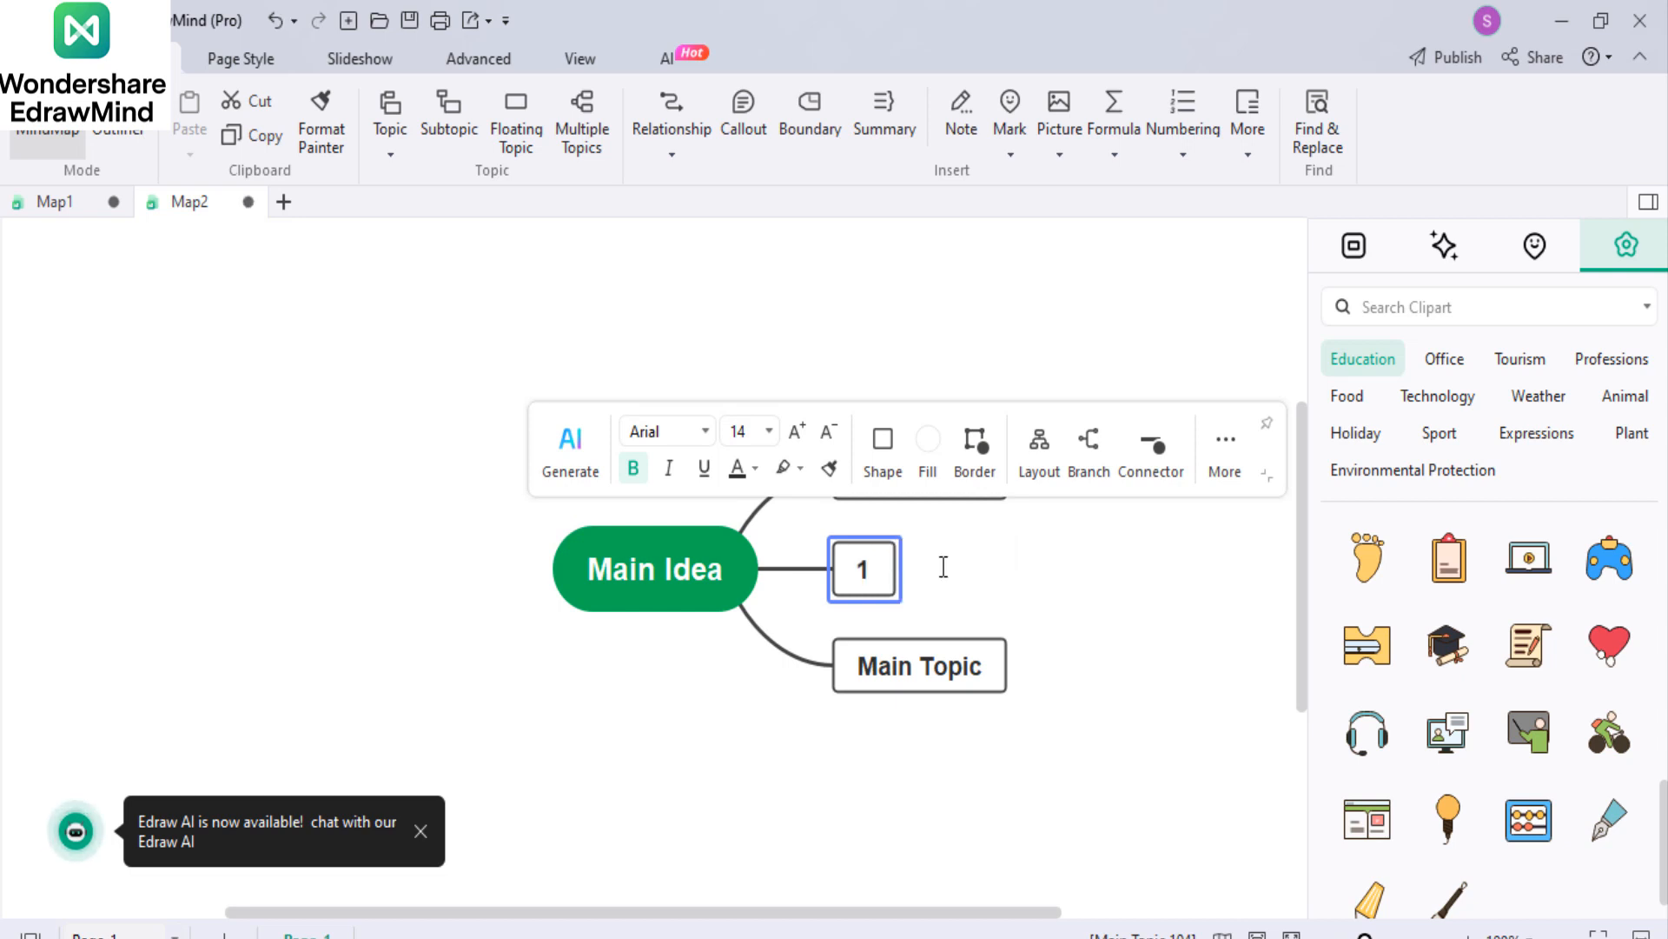
# Step: Replace the text of the lowest main topic with 2
pyautogui.click(946, 670)
pyautogui.doubleClick(933, 669)
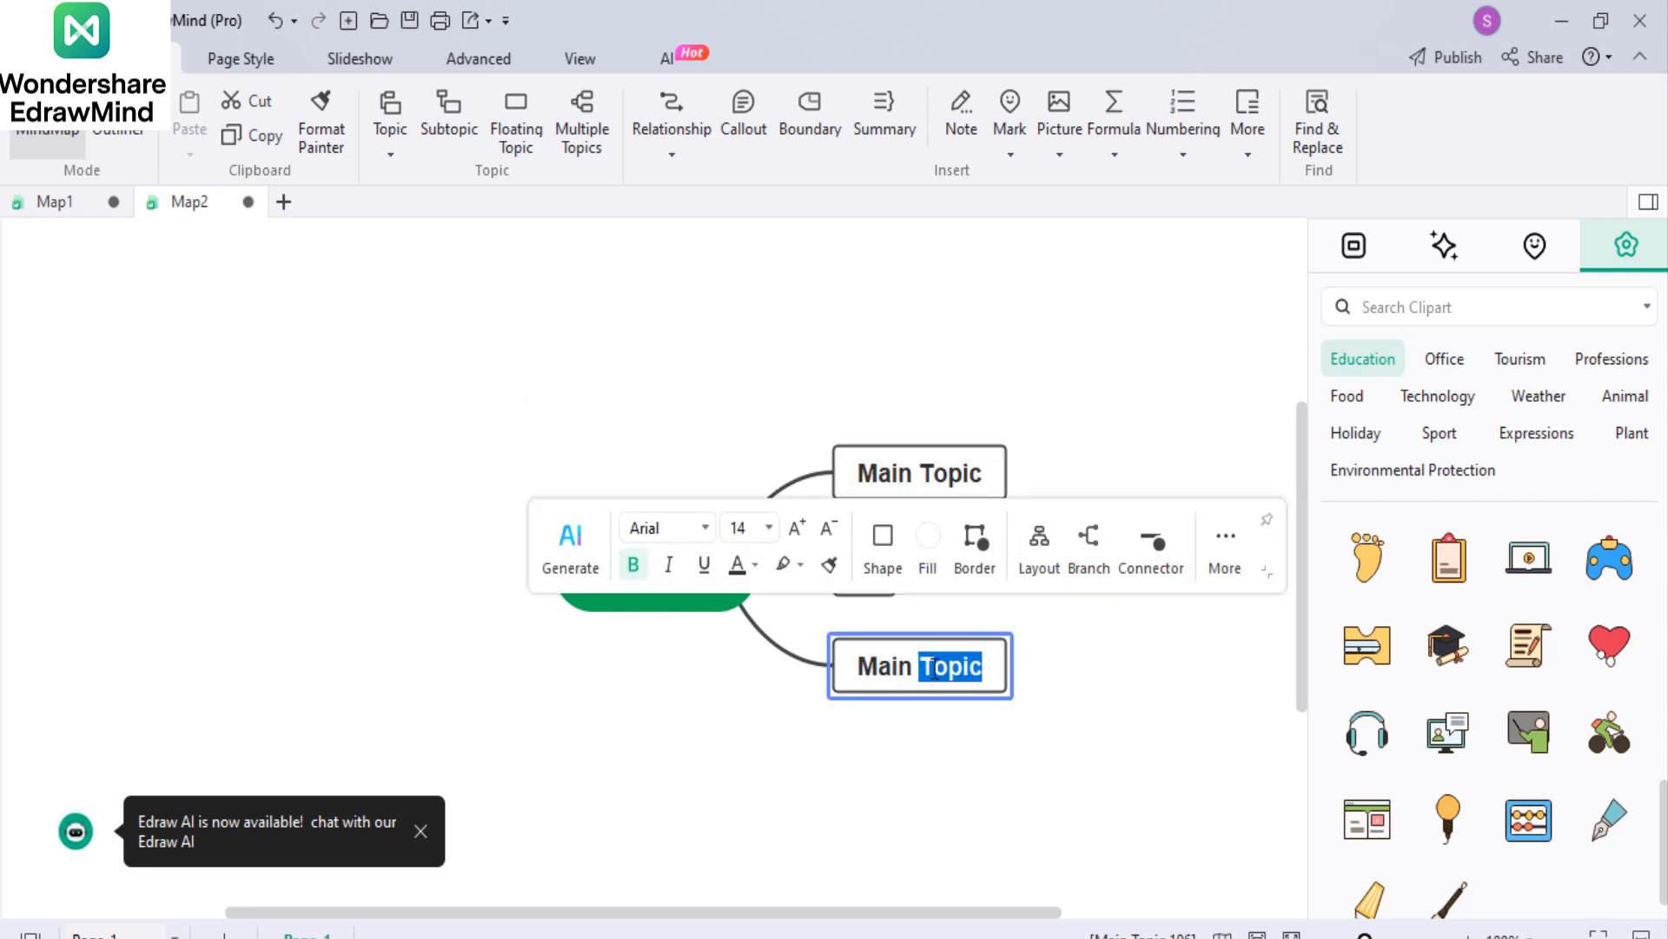
pyautogui.write('2')
pyautogui.press('BackSpace')
pyautogui.press('BackSpace')
pyautogui.press('BackSpace')
pyautogui.press('BackSpace')
pyautogui.press('BackSpace')
pyautogui.press('BackSpace')
pyautogui.write('2')
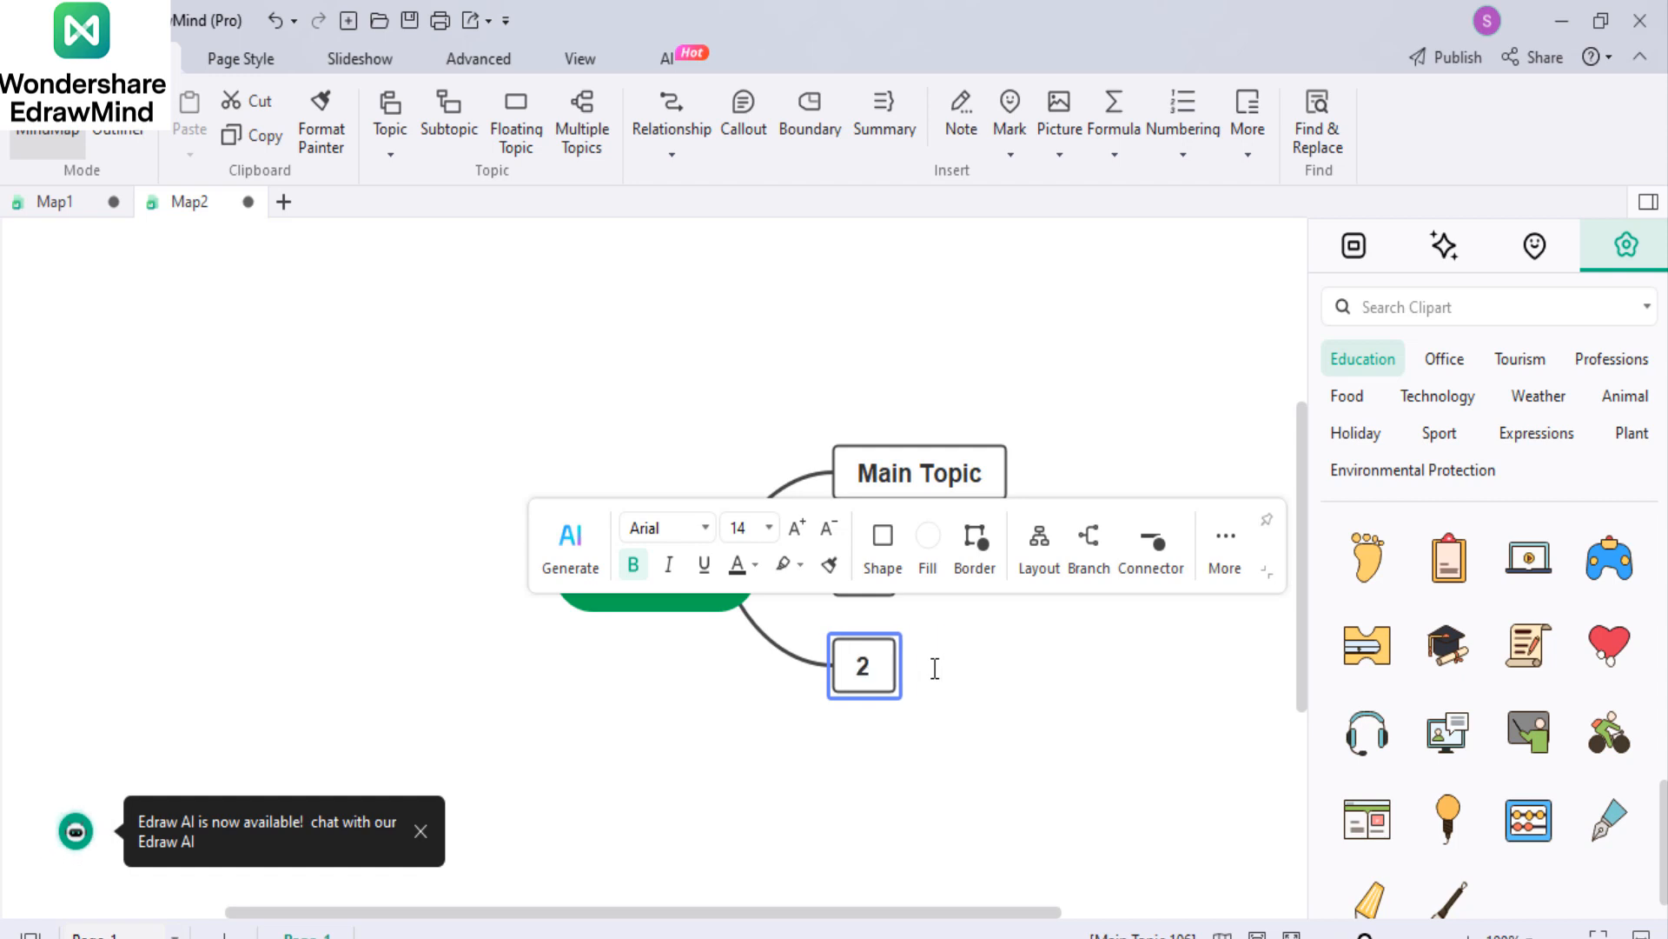
# Step: Rename the uppermost main topic to 3
pyautogui.click(885, 452)
pyautogui.doubleClick(895, 486)
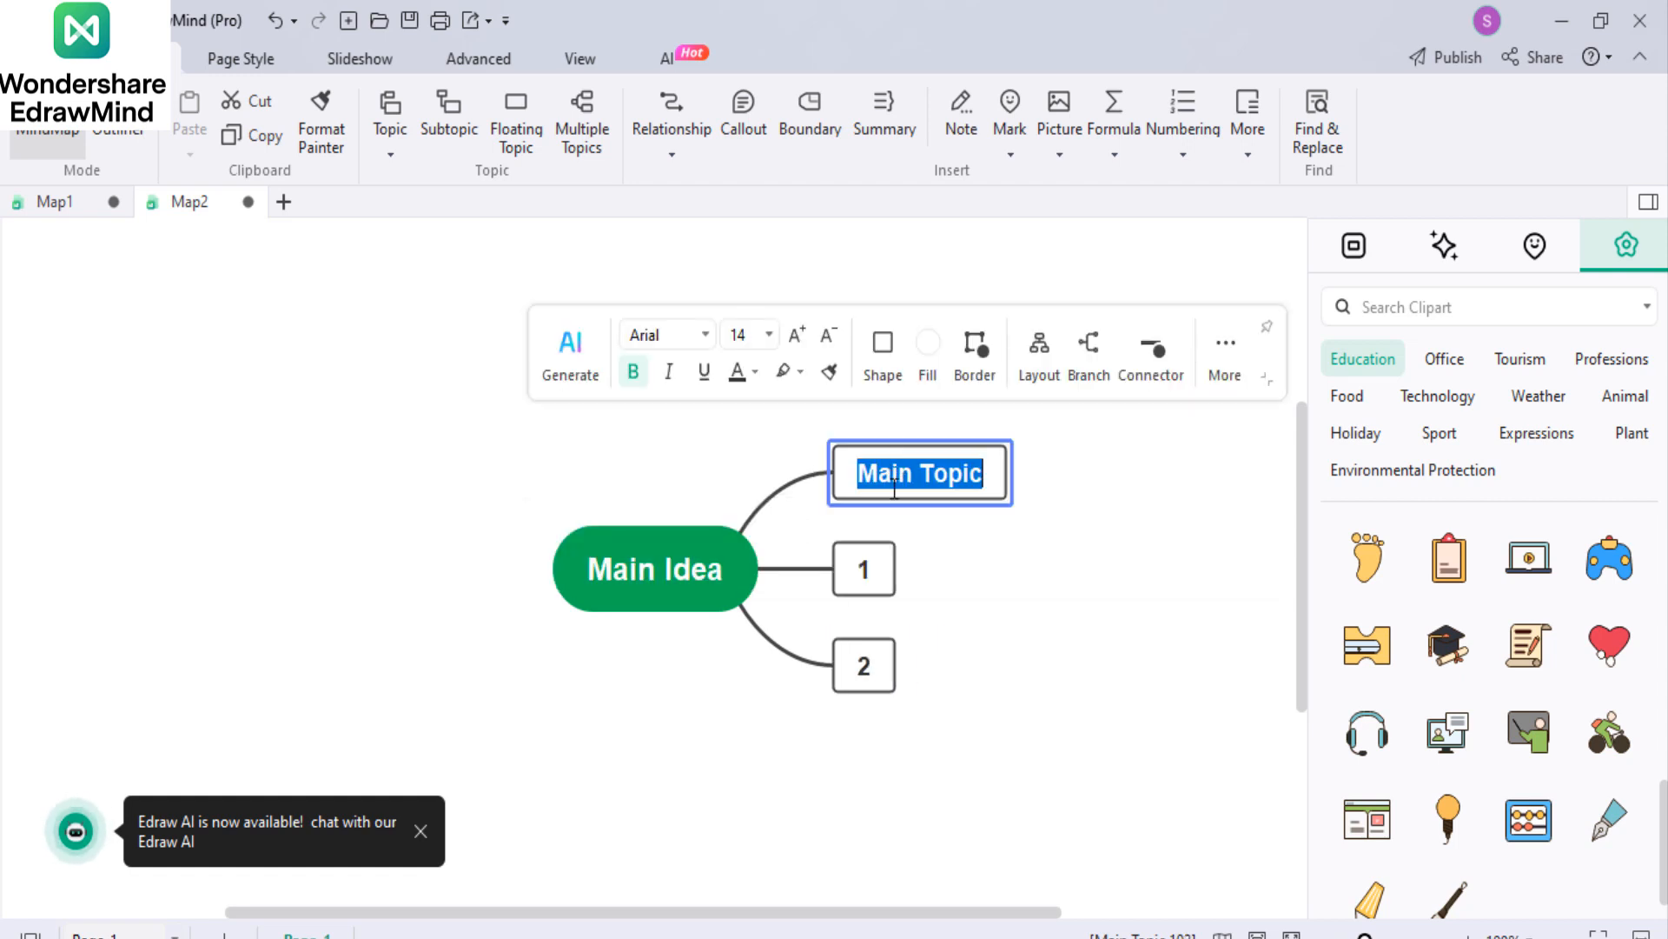
pyautogui.write('3')
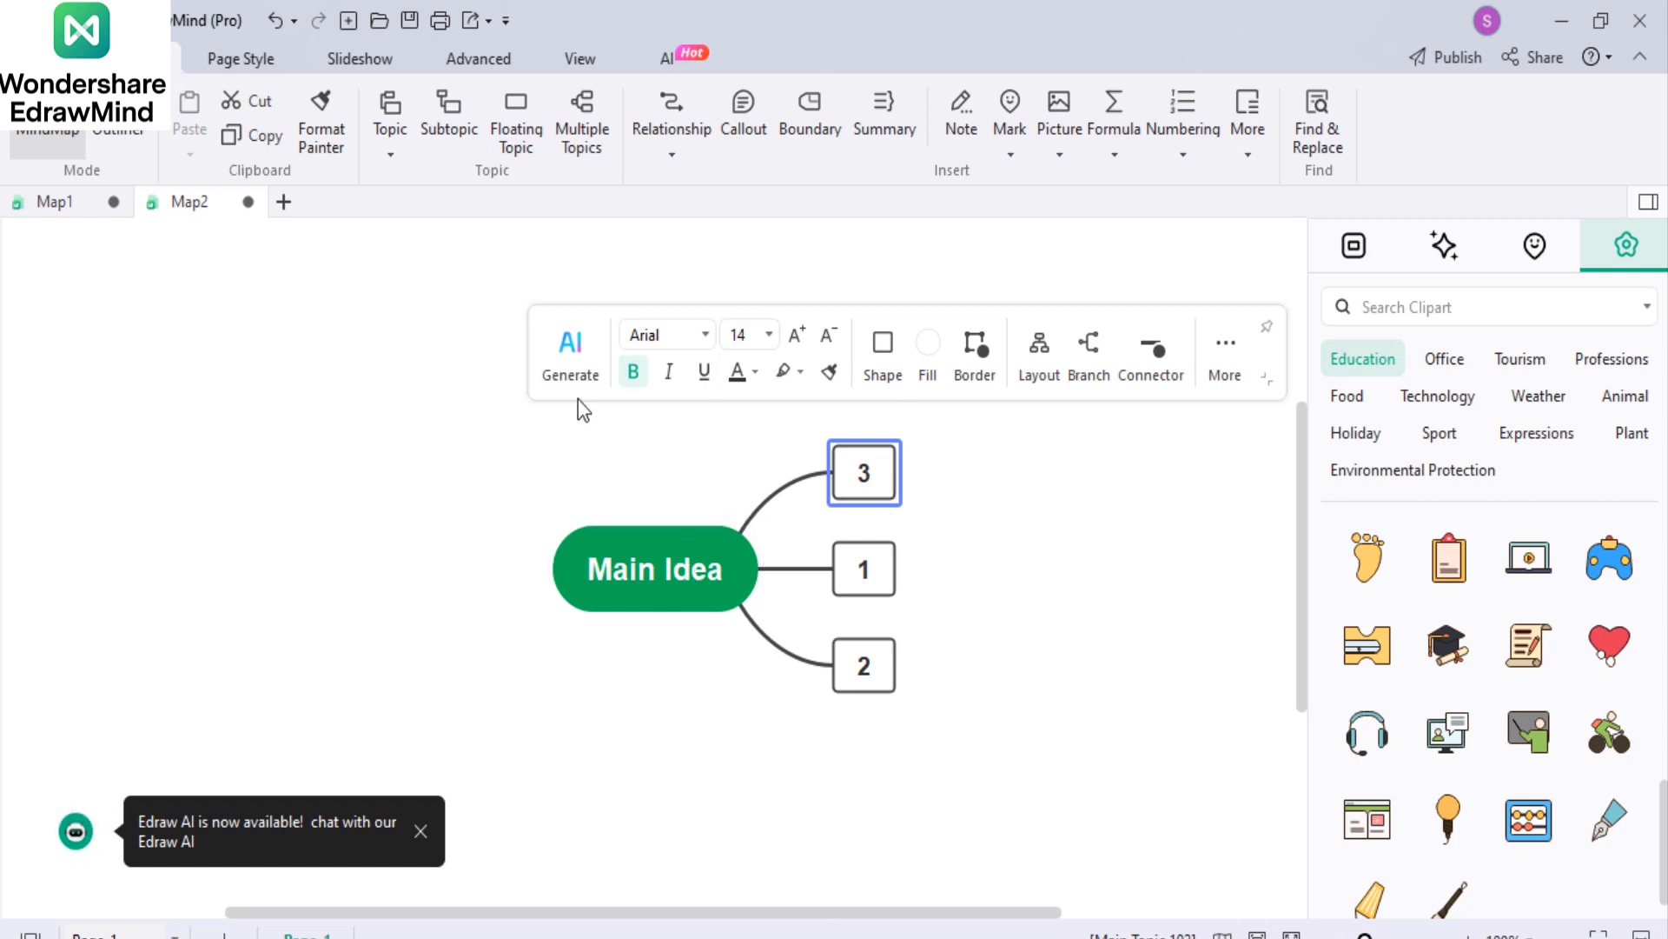
# Step: Review the AI translation languages, generate a Smart annotation for the Main Idea topic, and deselect it
pyautogui.click(597, 385)
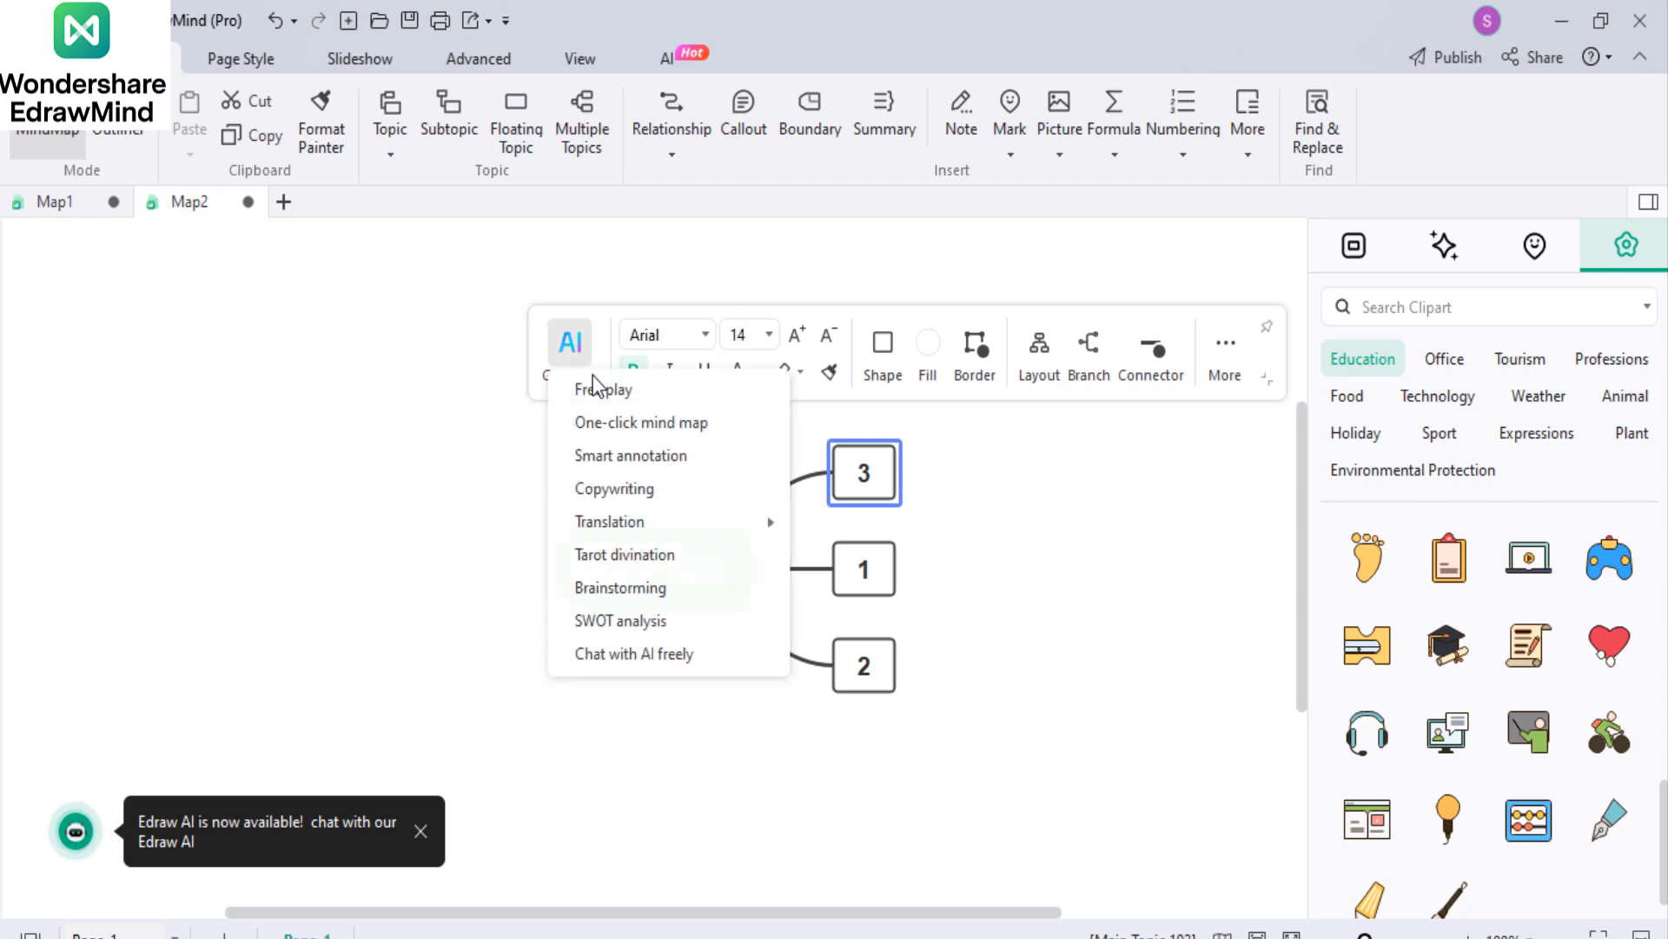
pyautogui.moveTo(660, 520)
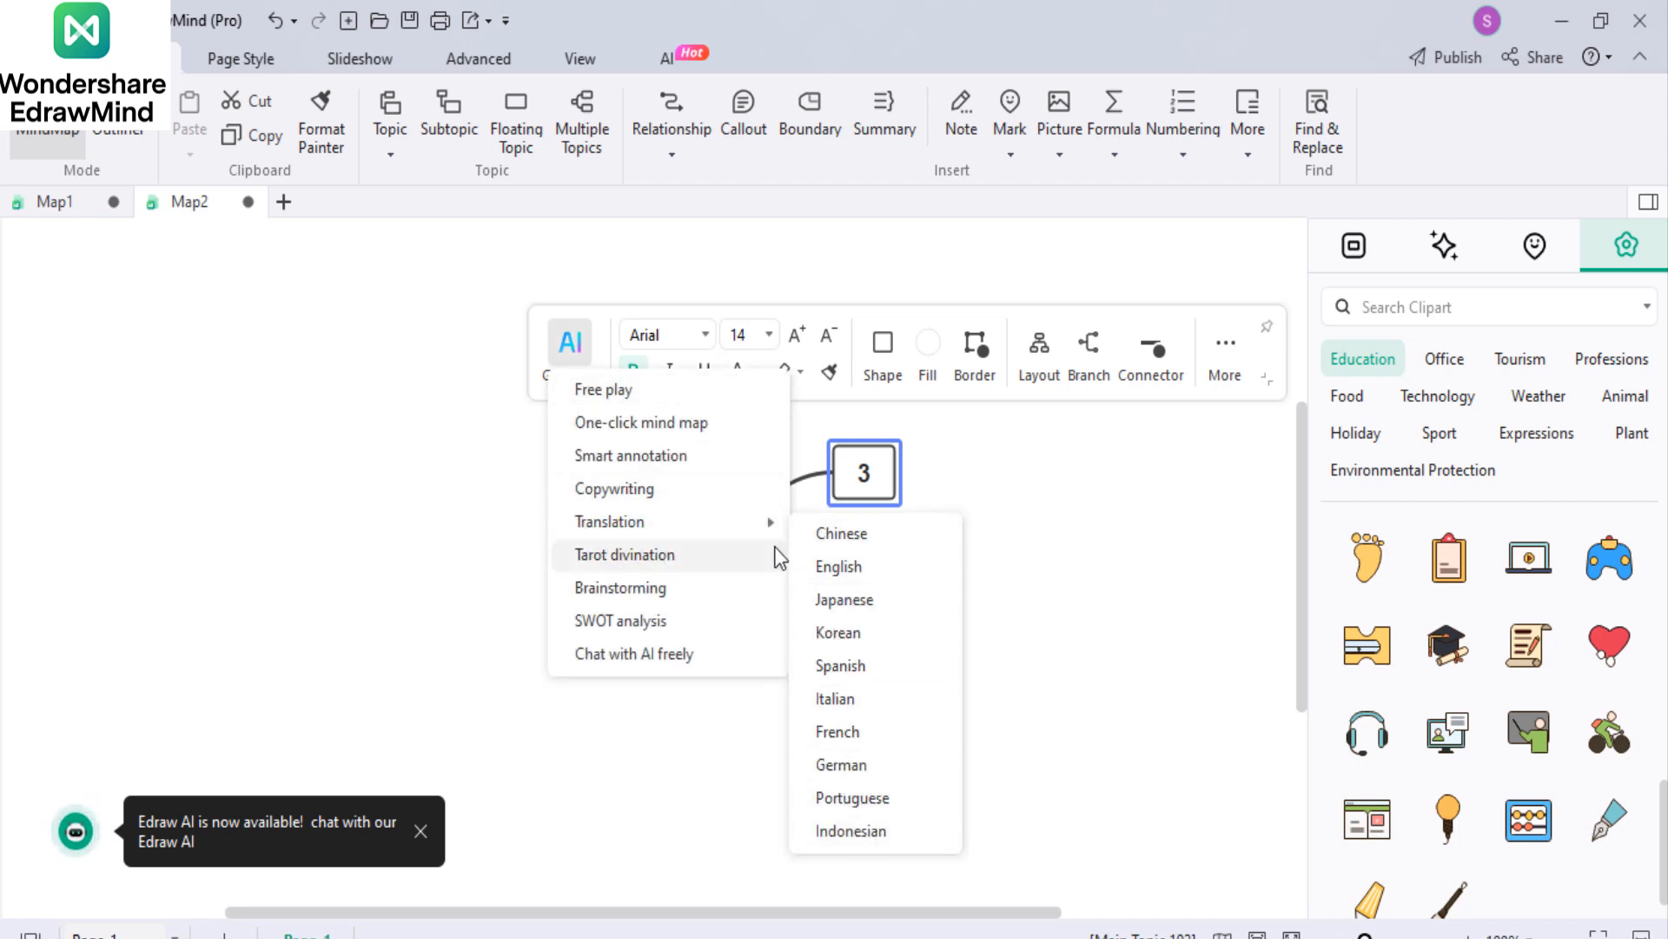
pyautogui.click(679, 459)
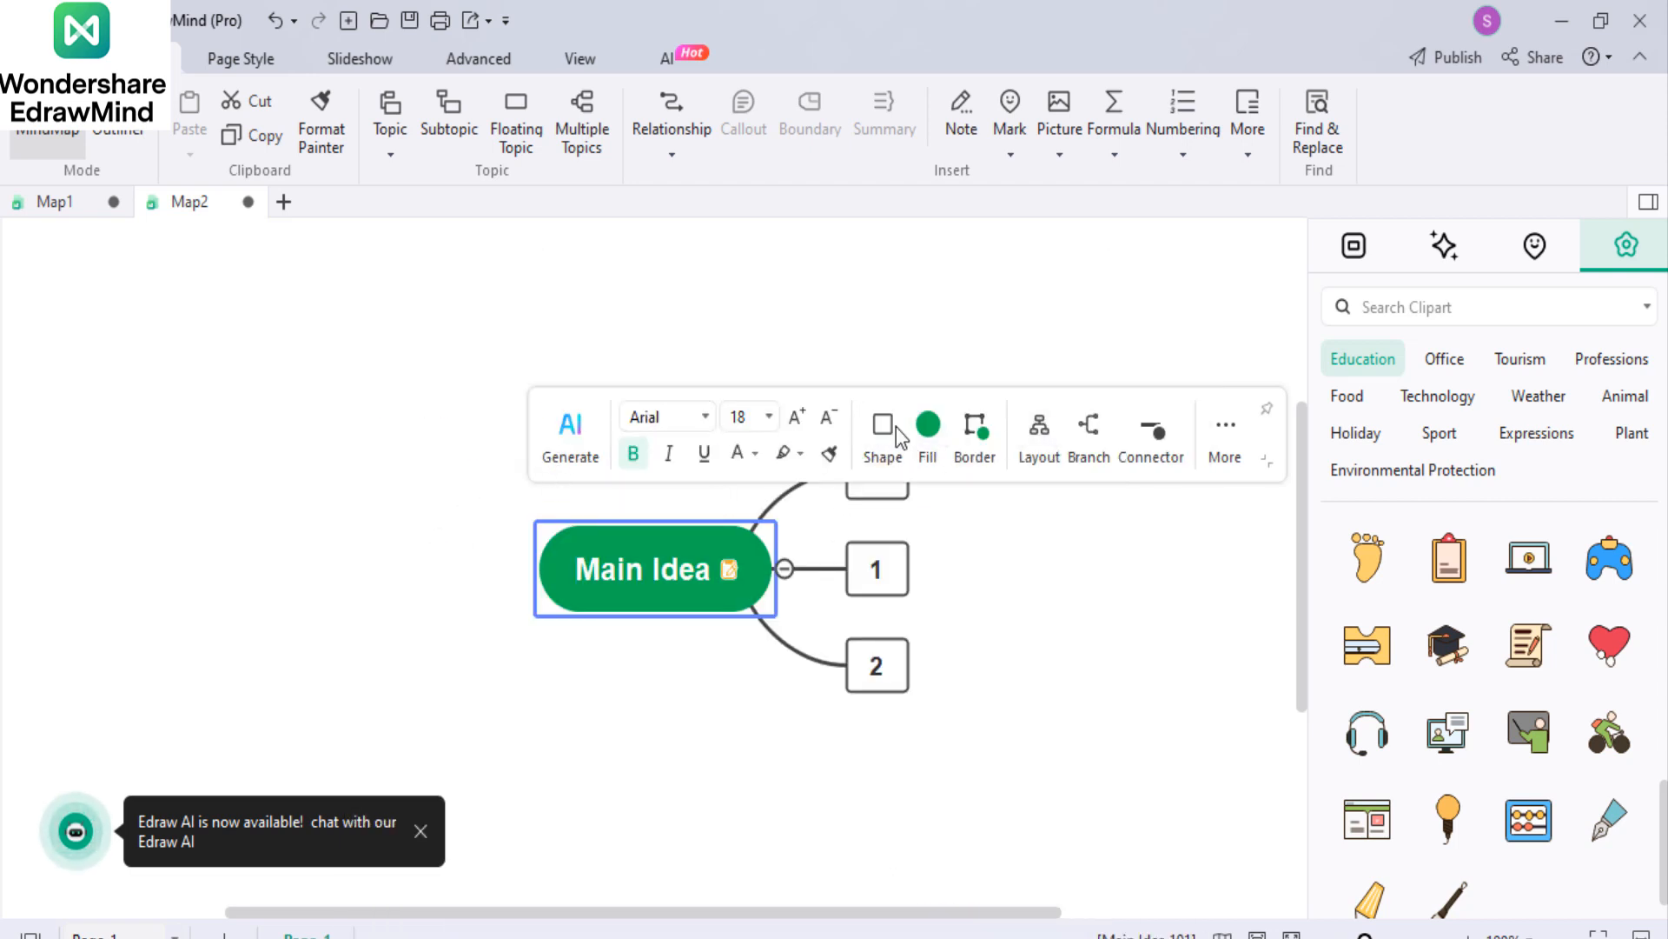
pyautogui.click(1137, 626)
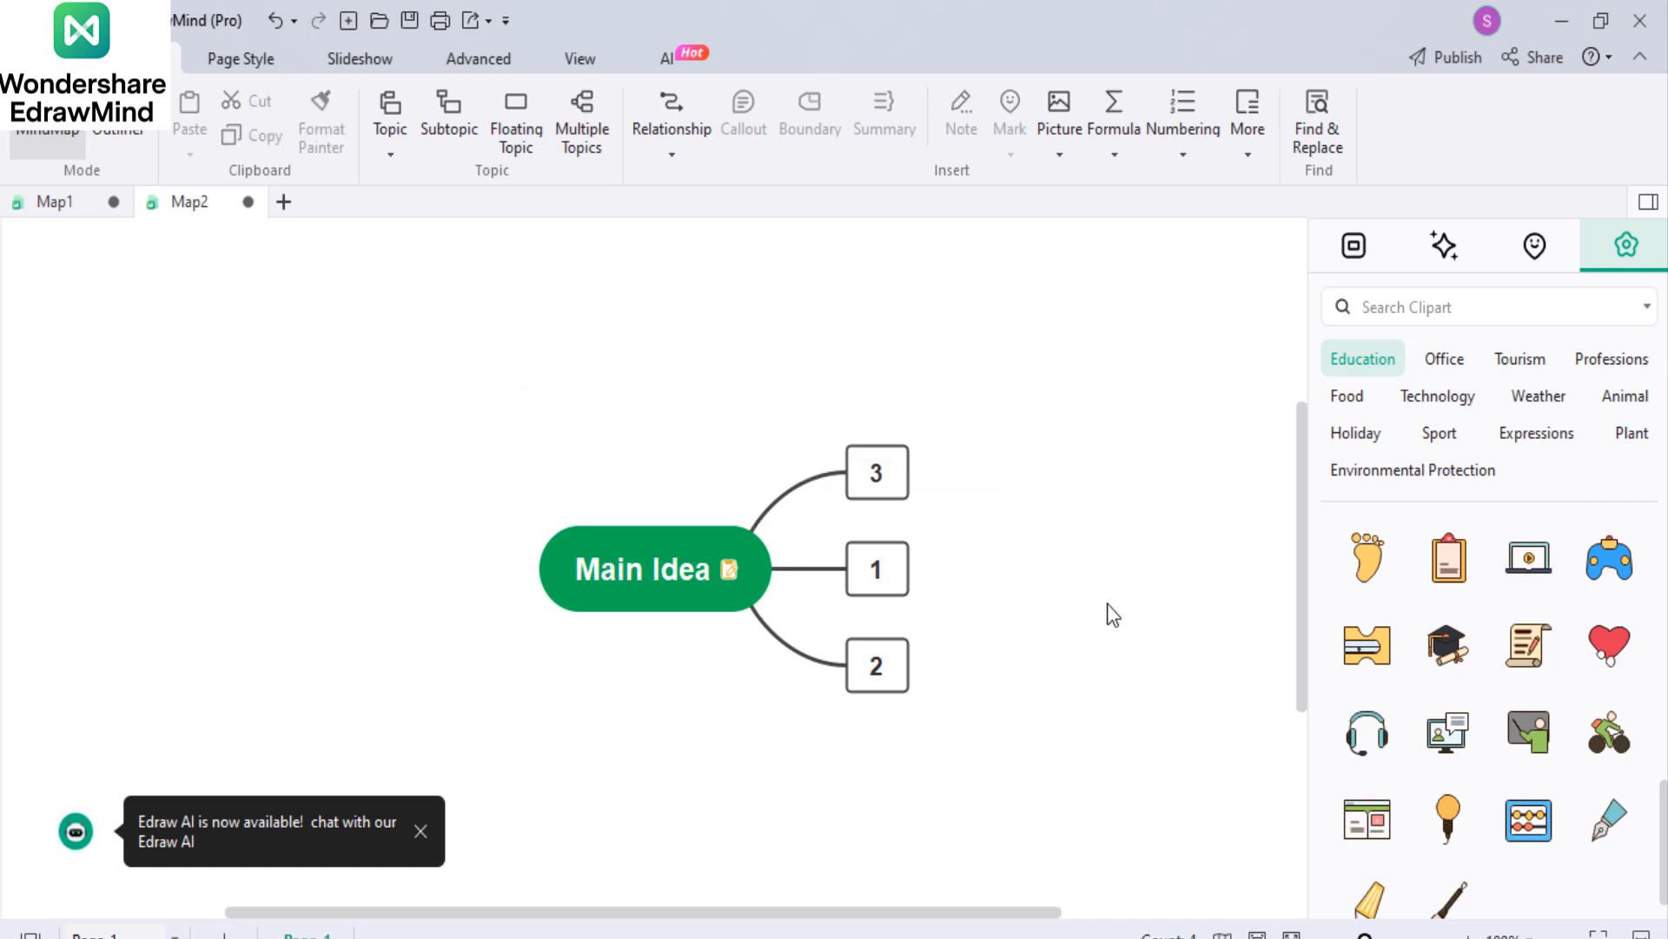